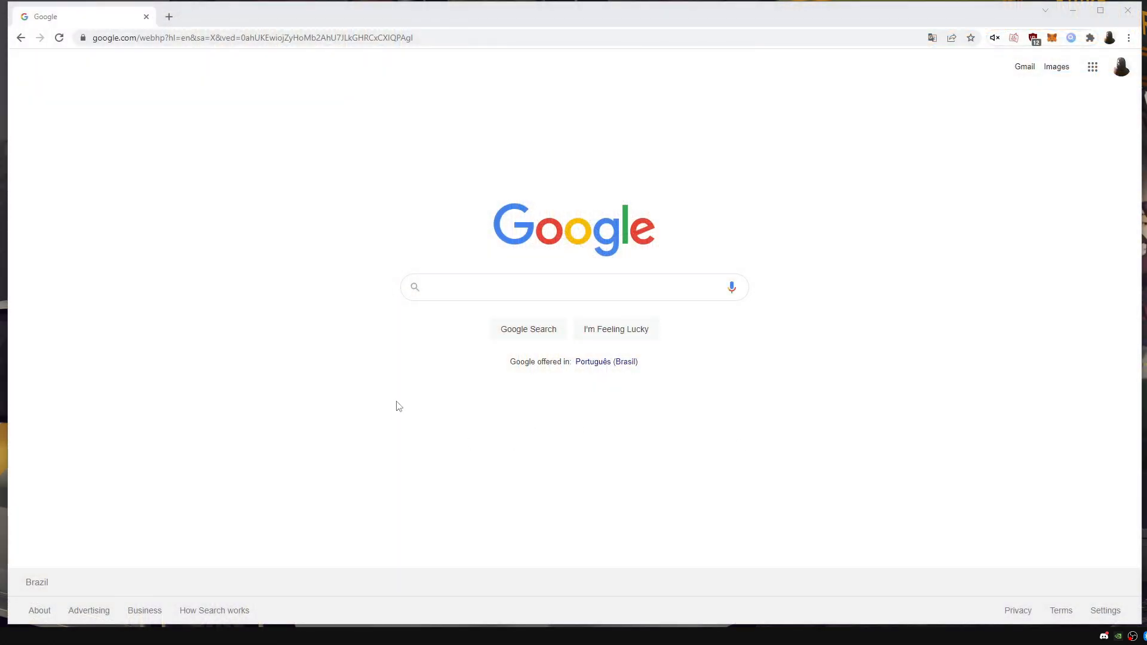
- Search Google for "rbr rally sin fans hu" and open the Rallysimfans.hu plugin website
left_click(459, 293)
type("rbr rally sin fans hu")
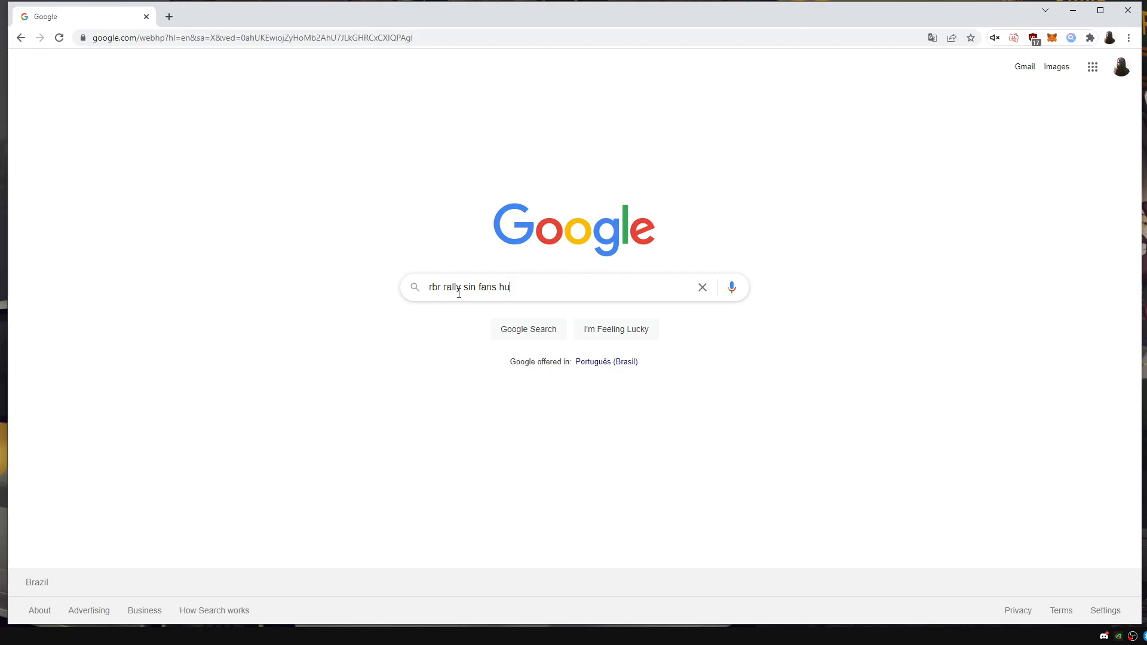
key("Return")
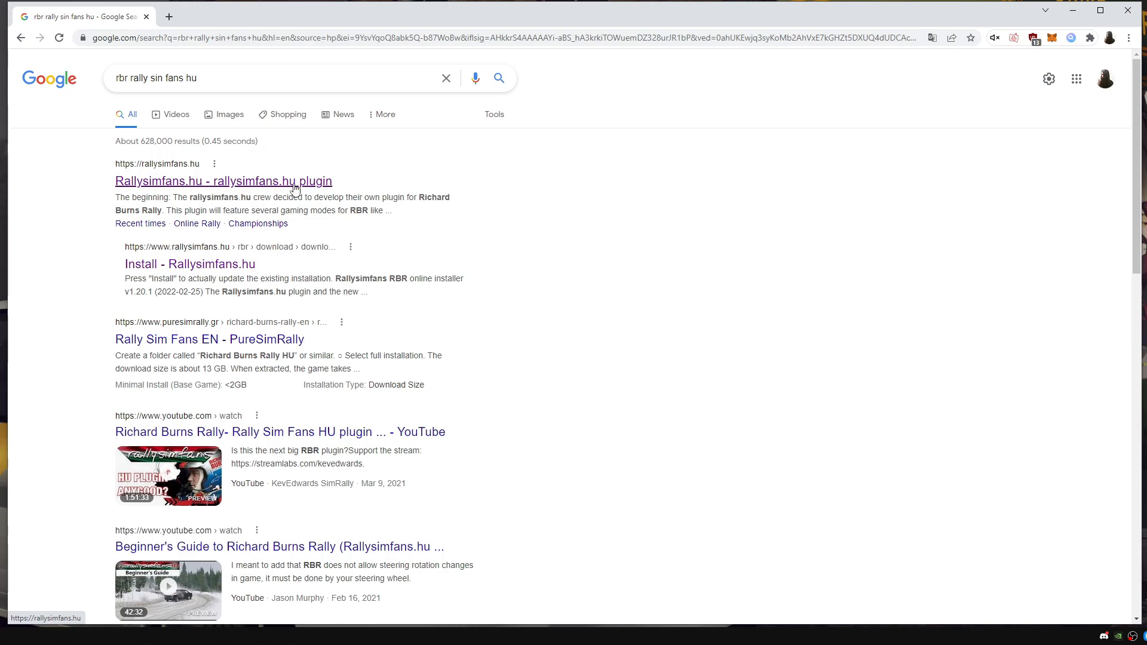
left_click(294, 187)
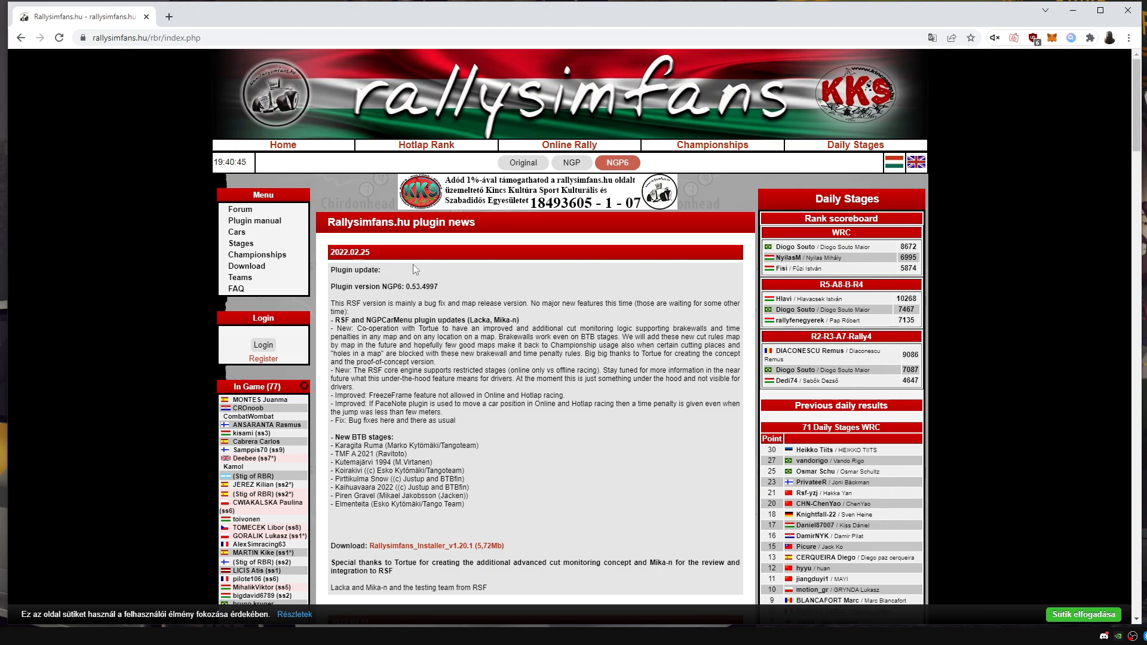
- Log in to the site with the prefilled account credentials and download Rallysimfans_Installer_v1.20.1
left_click(264, 345)
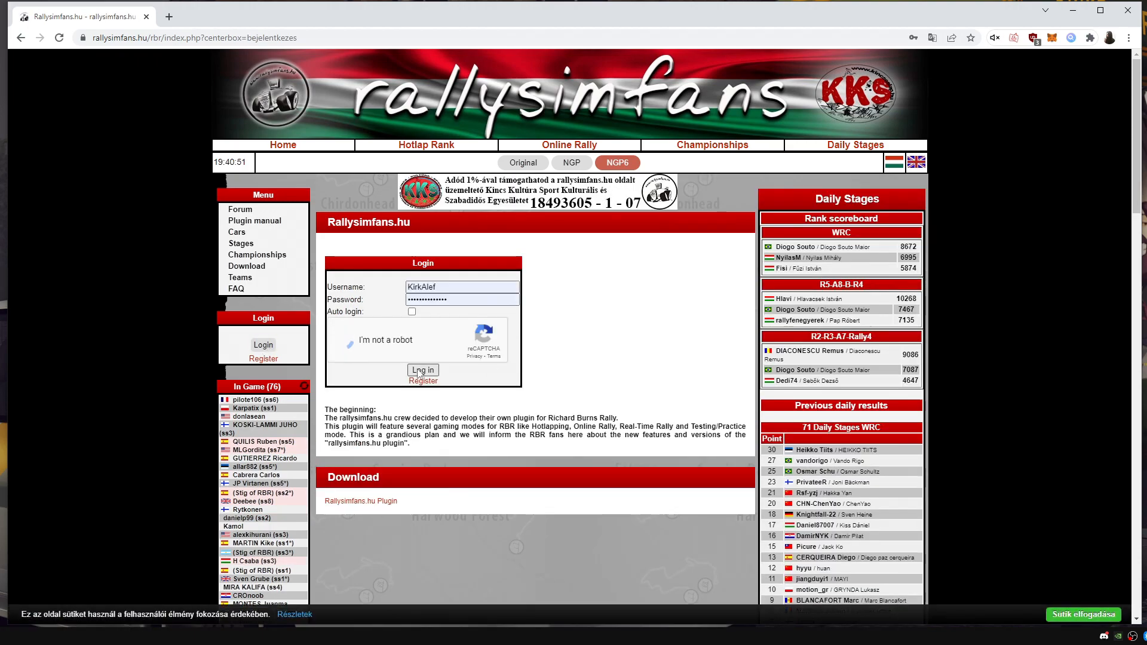
left_click(418, 370)
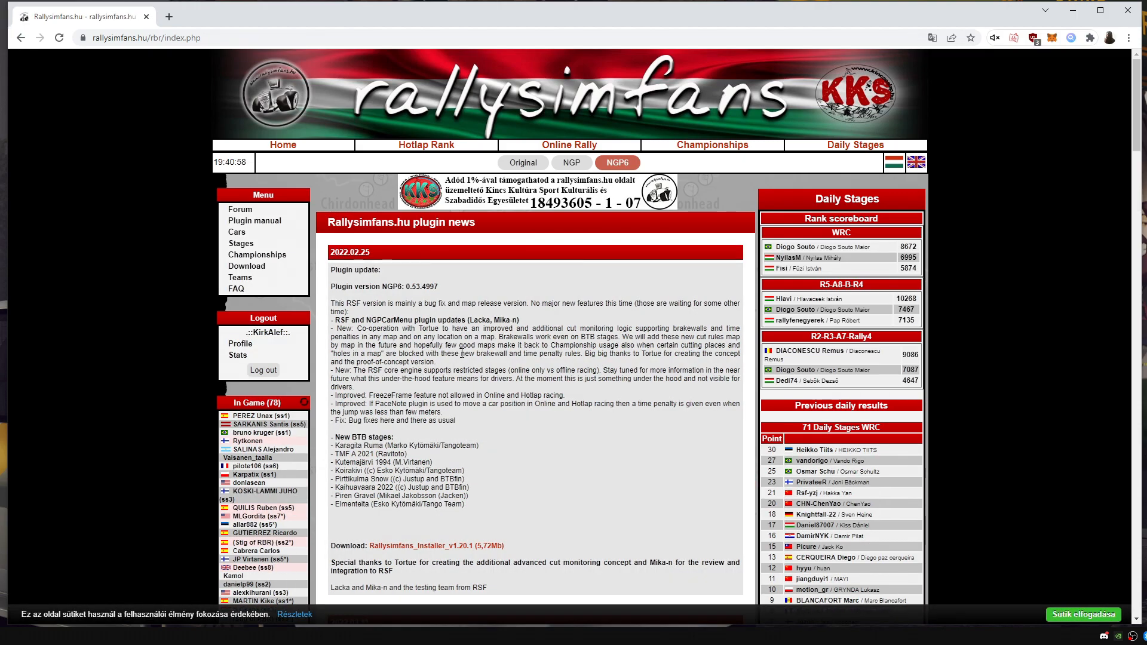
scroll(436, 406, "down", 1)
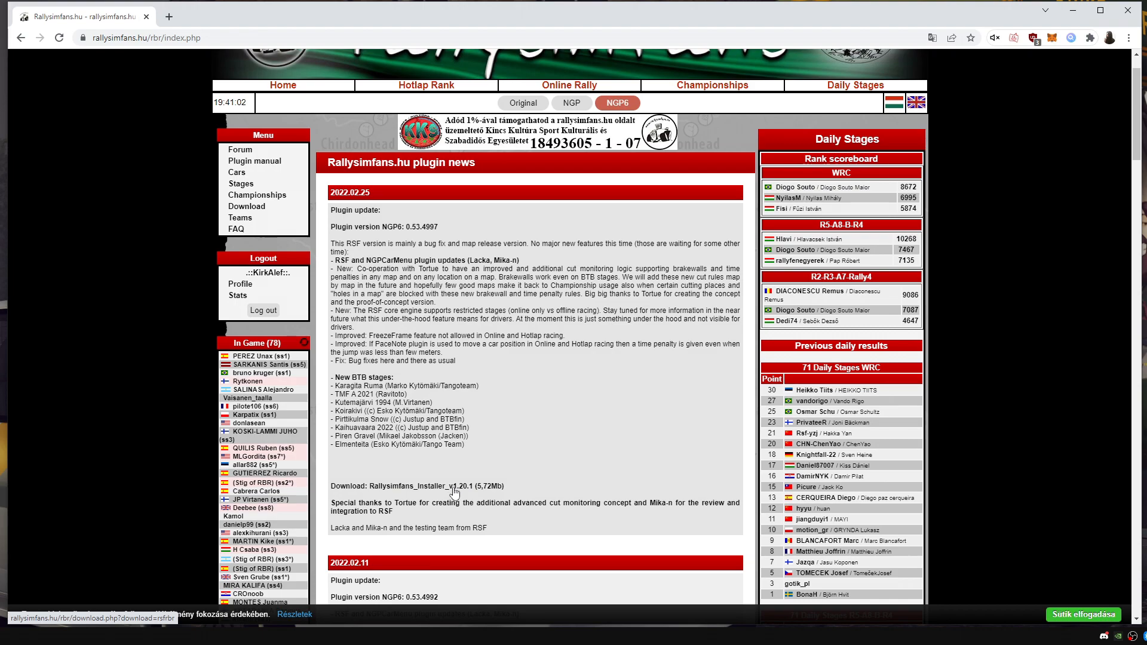
scroll(454, 492, "up", 1)
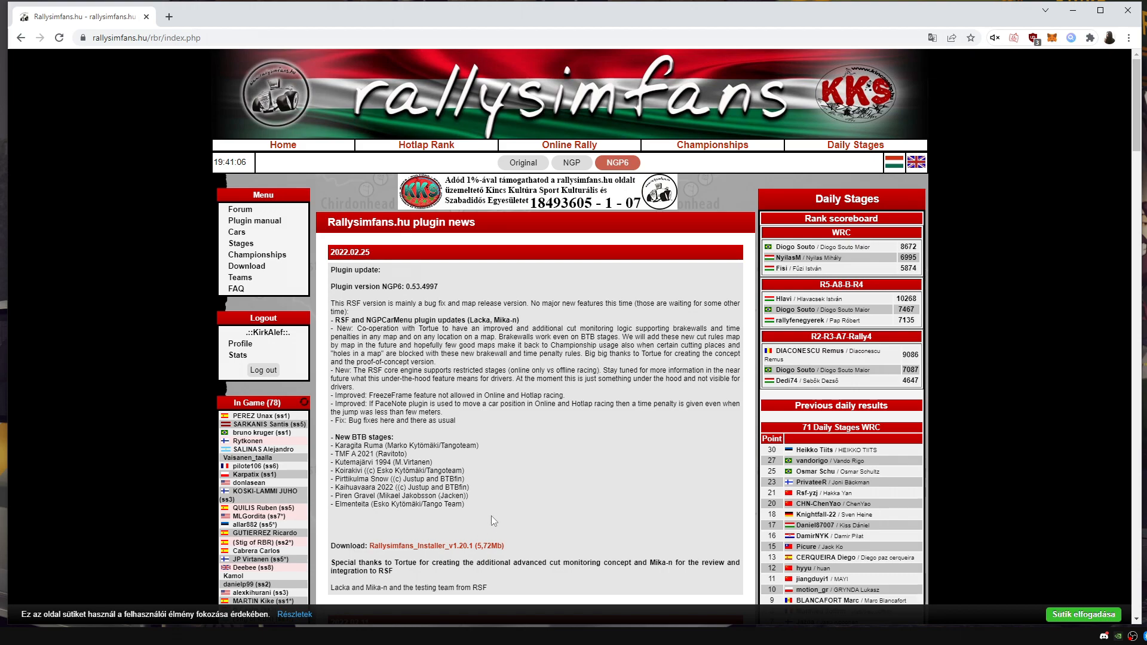
left_click(486, 547)
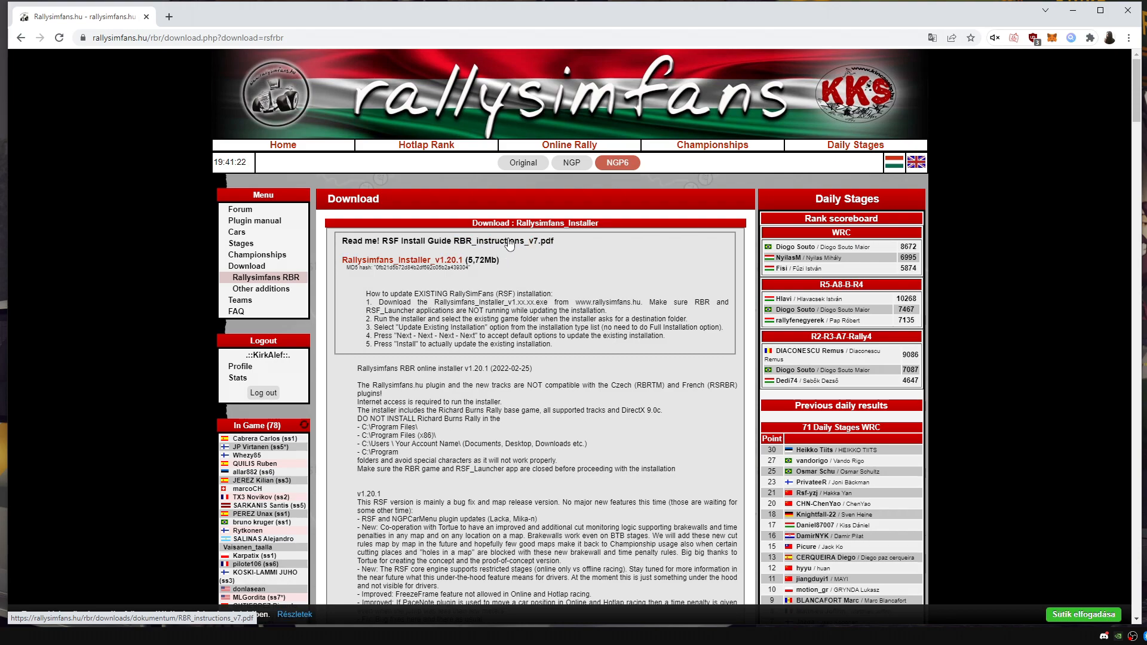
left_click(446, 263)
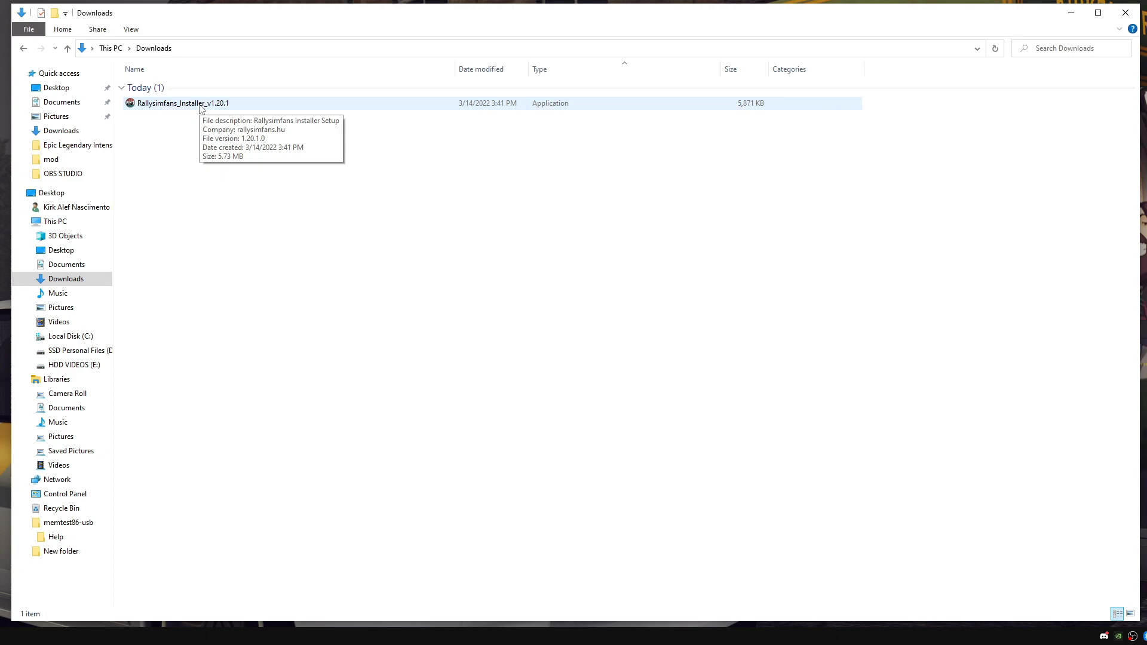
- Run Rallysimfans_Installer_v1.20.1 from the Downloads folder, allow it past SmartScreen, and accept English as the setup language
double_click(201, 107)
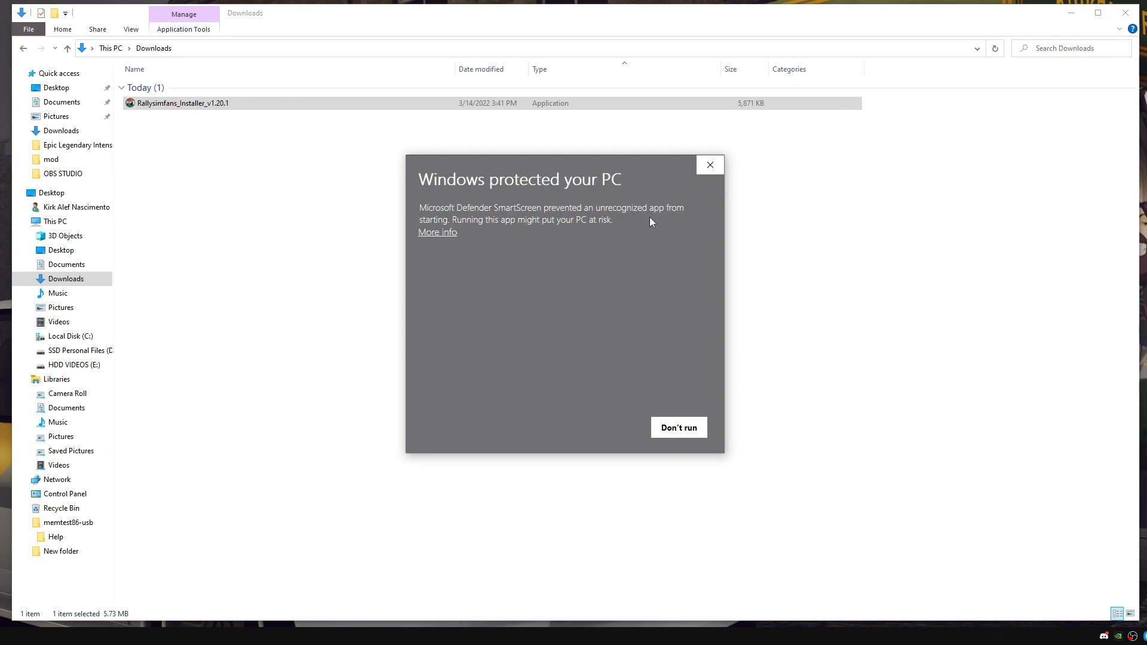
left_click(445, 234)
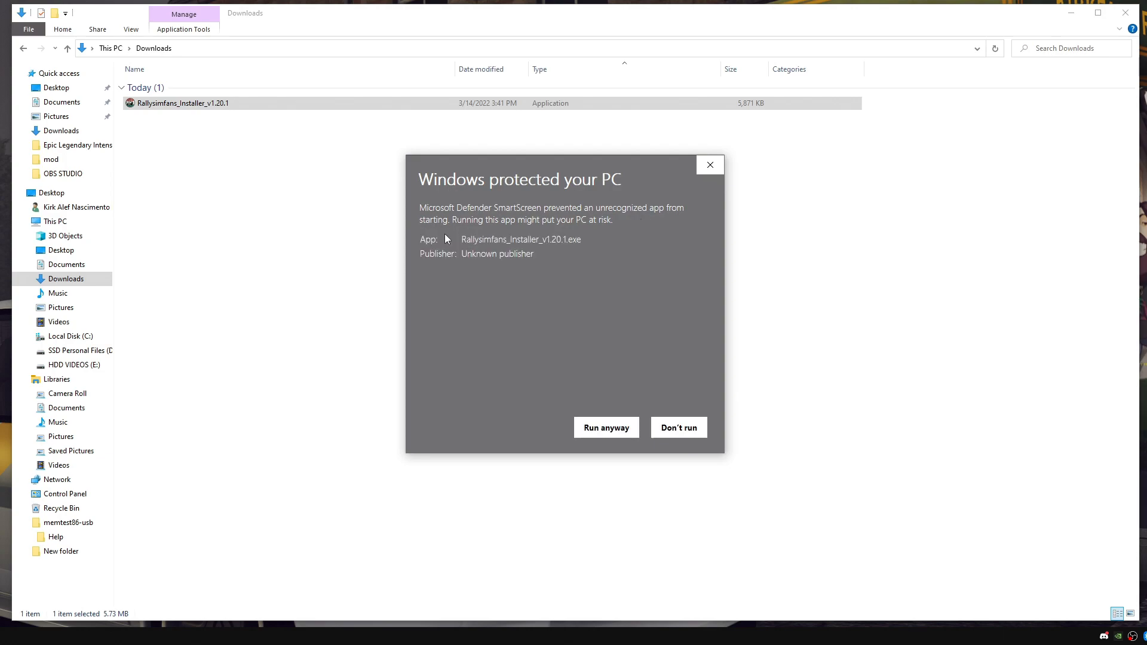
left_click(602, 428)
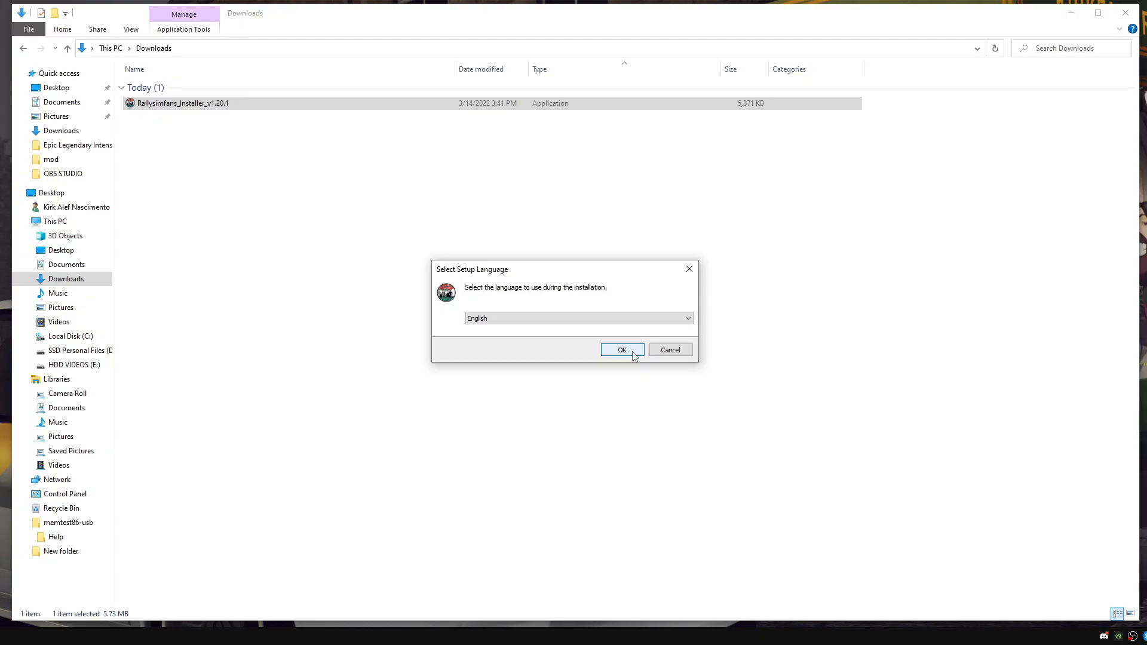
left_click(633, 353)
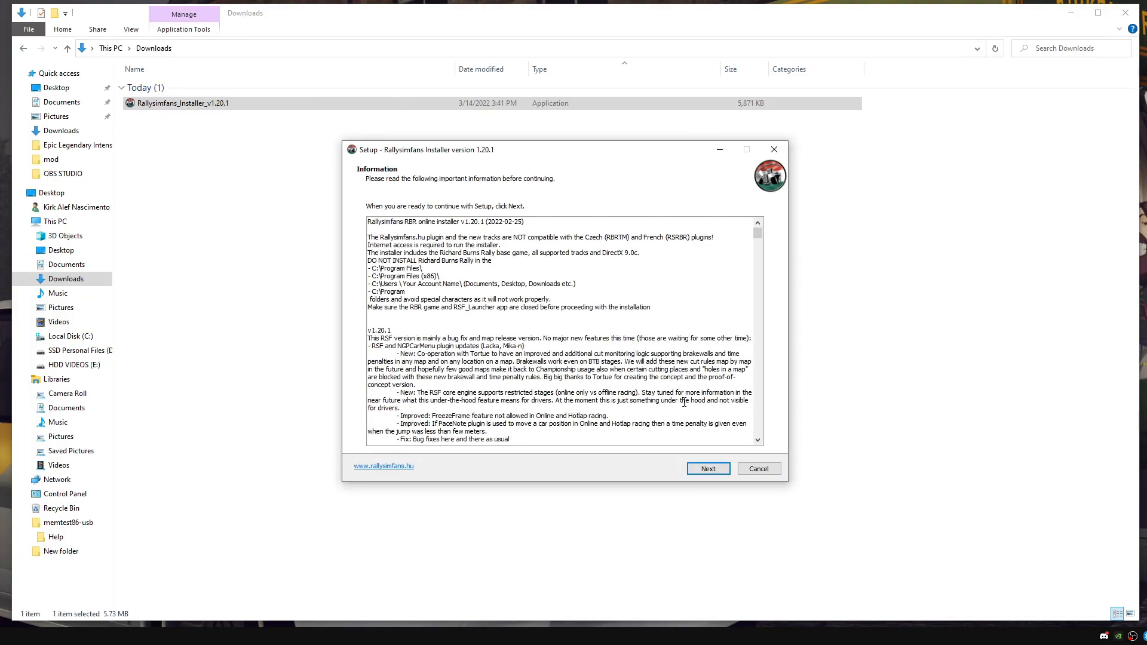
- Continue past the setup information and accept the existing folder D:\Games\Richard Burns Rally as the installation destination
left_click(722, 472)
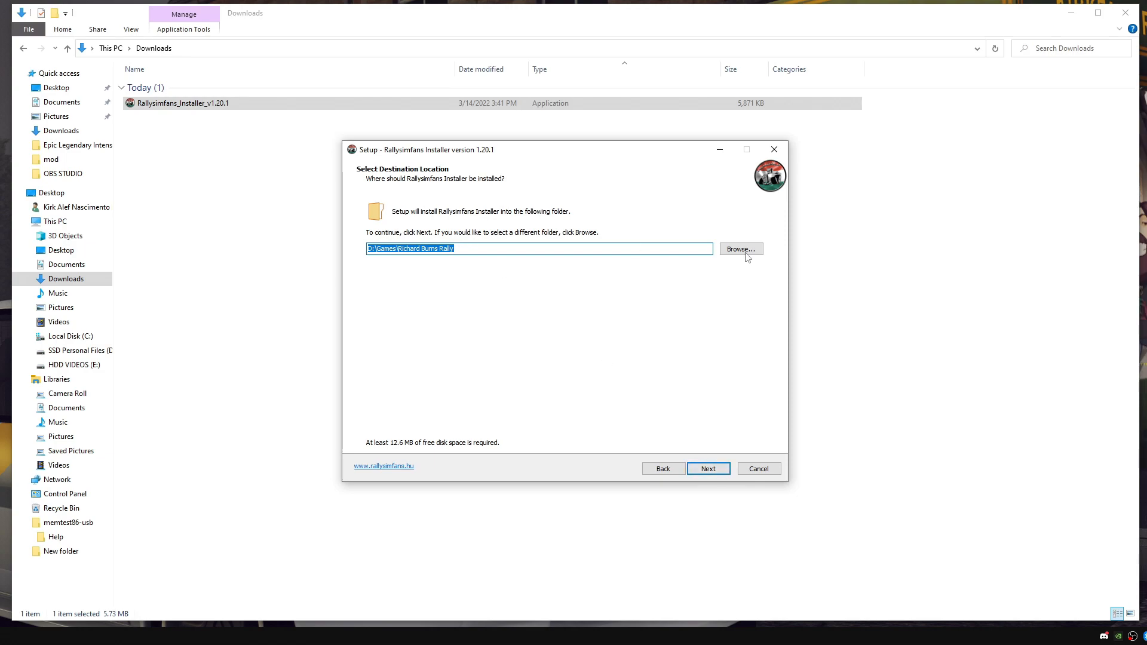
left_click(711, 475)
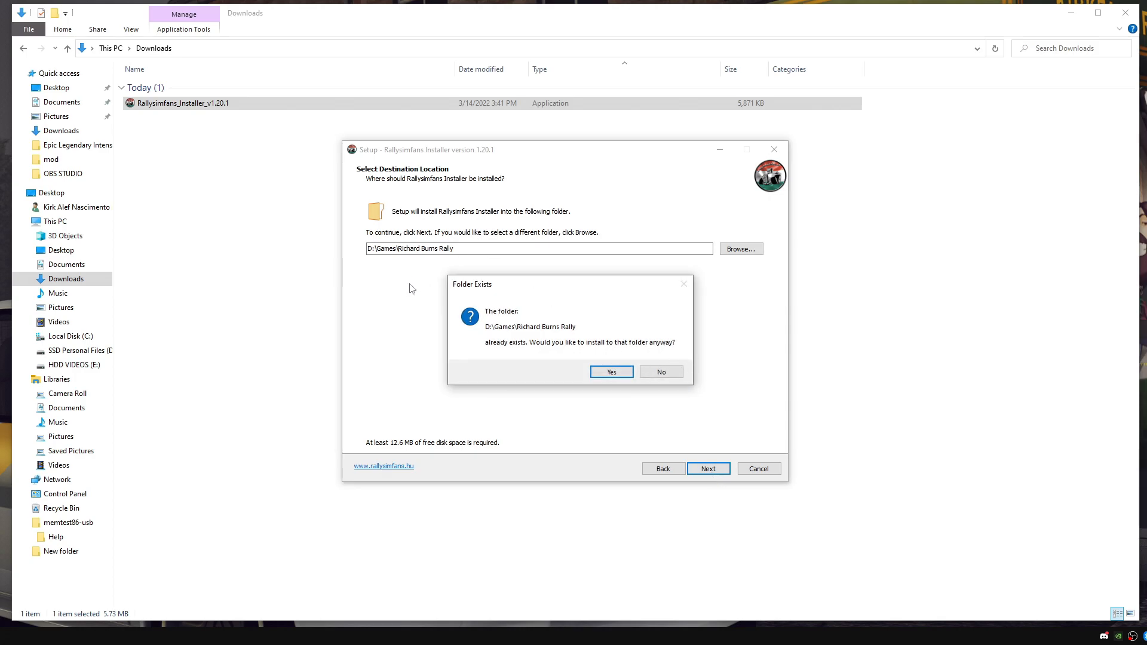
left_click(617, 377)
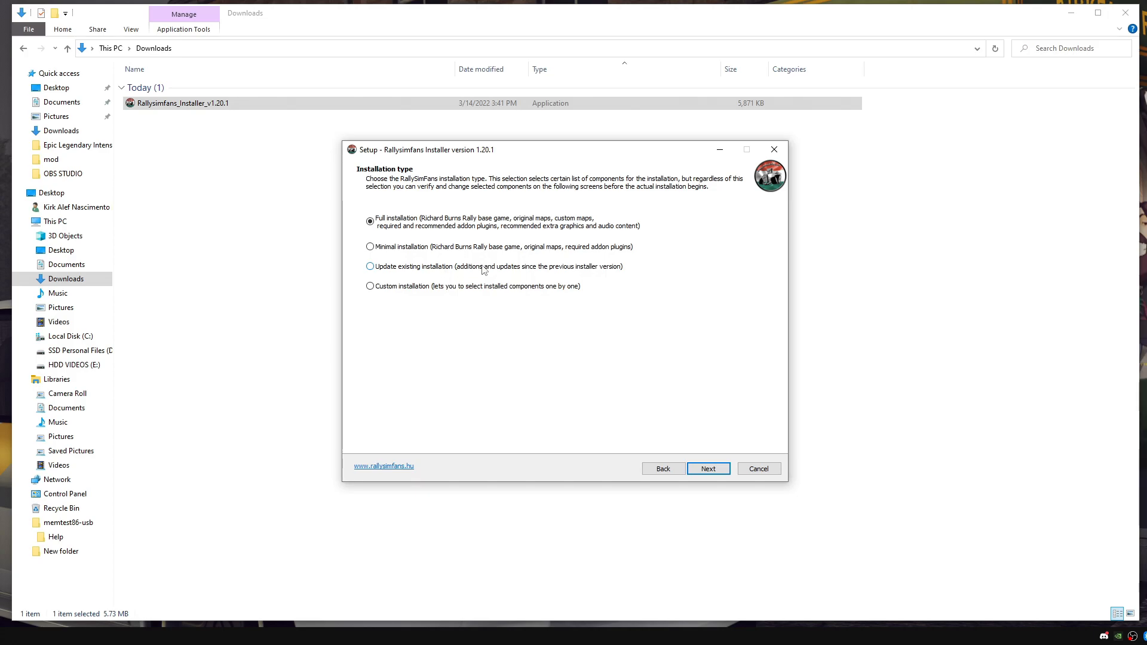
- Choose the "Update existing installation" type and keep Server 1 (cyber) as the download server
left_click(428, 269)
left_click(375, 220)
left_click(371, 266)
left_click(710, 470)
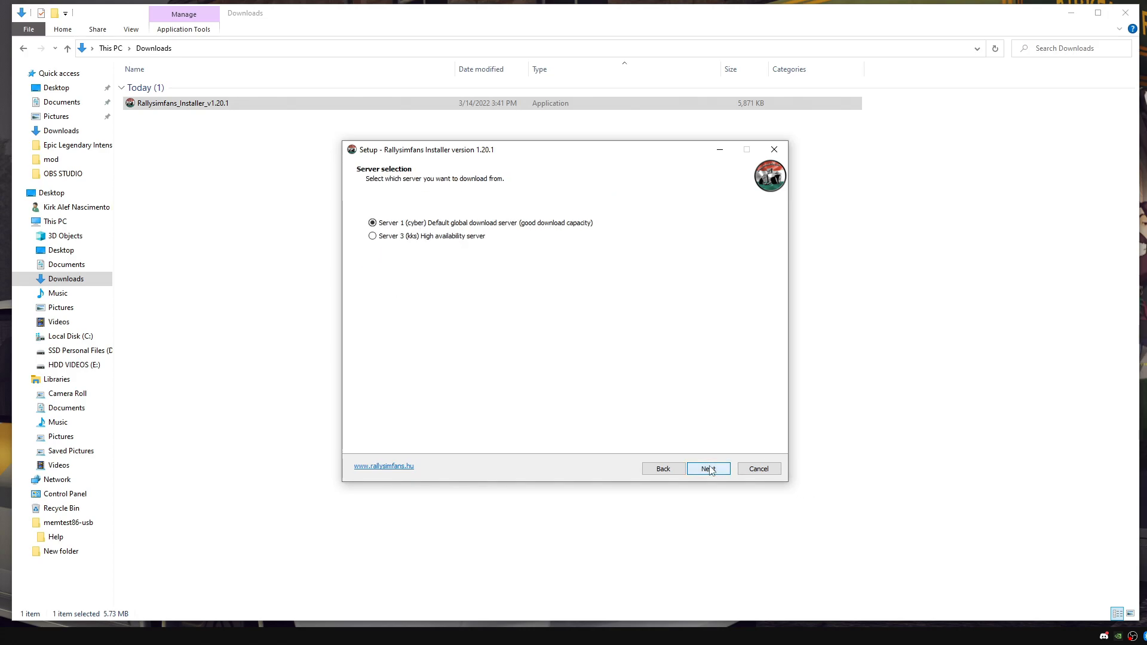
left_click(710, 469)
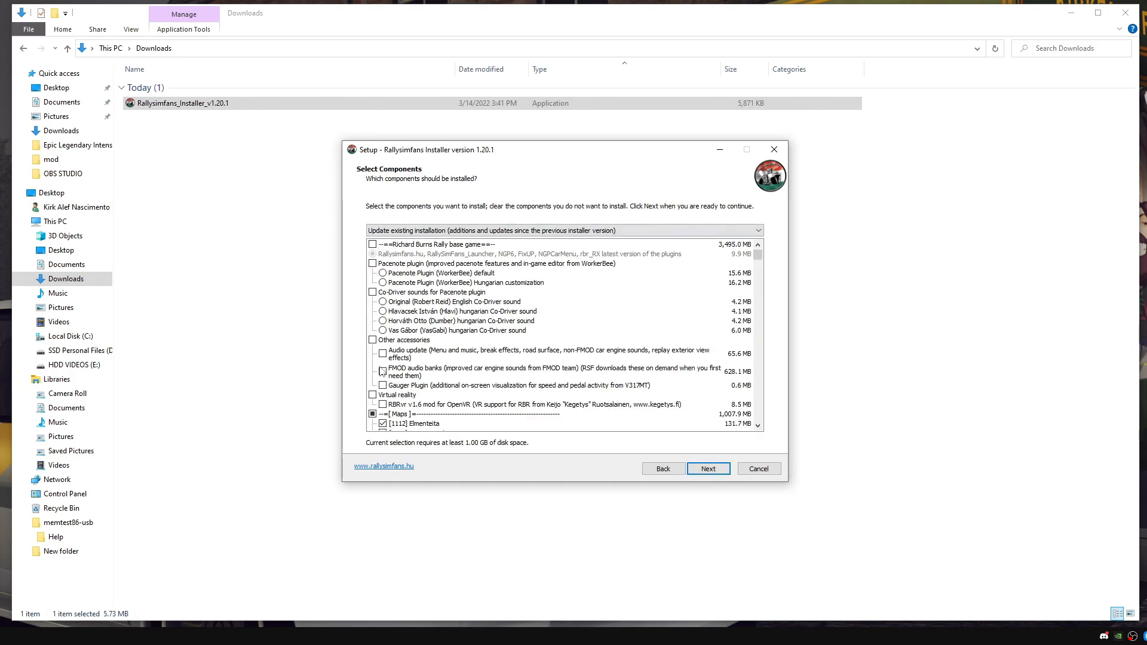
- Review the components and maps preselected for the update, keep the selection, and start the installation
scroll(554, 356, "down", 1)
scroll(554, 356, "down", 2)
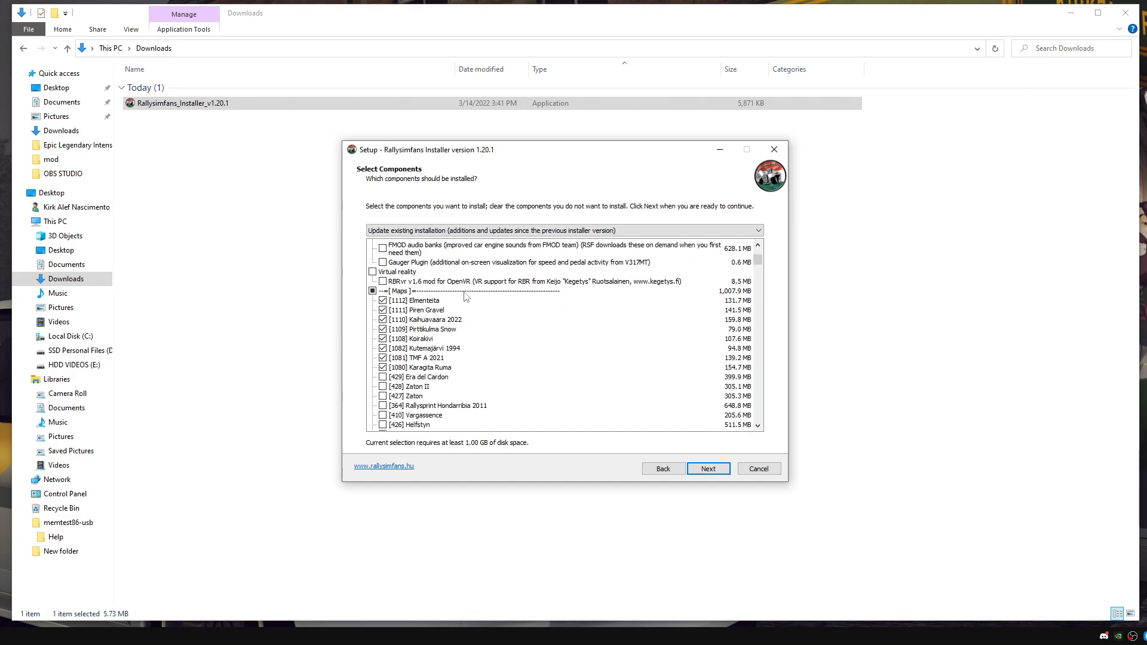
scroll(452, 355, "down", 2)
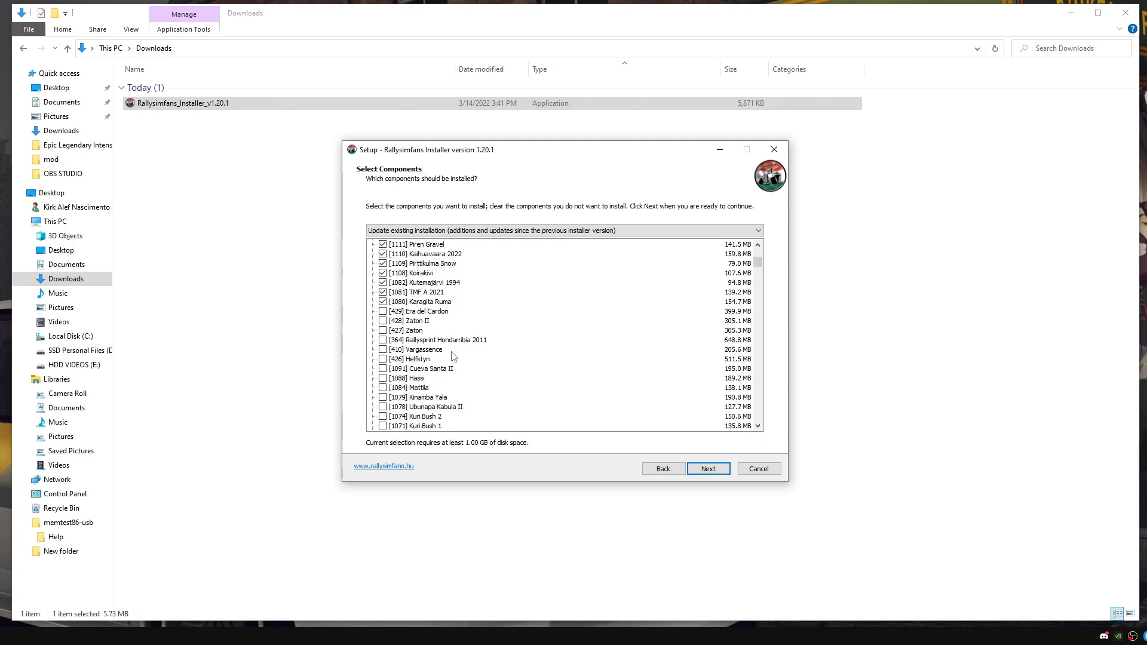
scroll(394, 400, "down", 1)
scroll(396, 397, "up", 3)
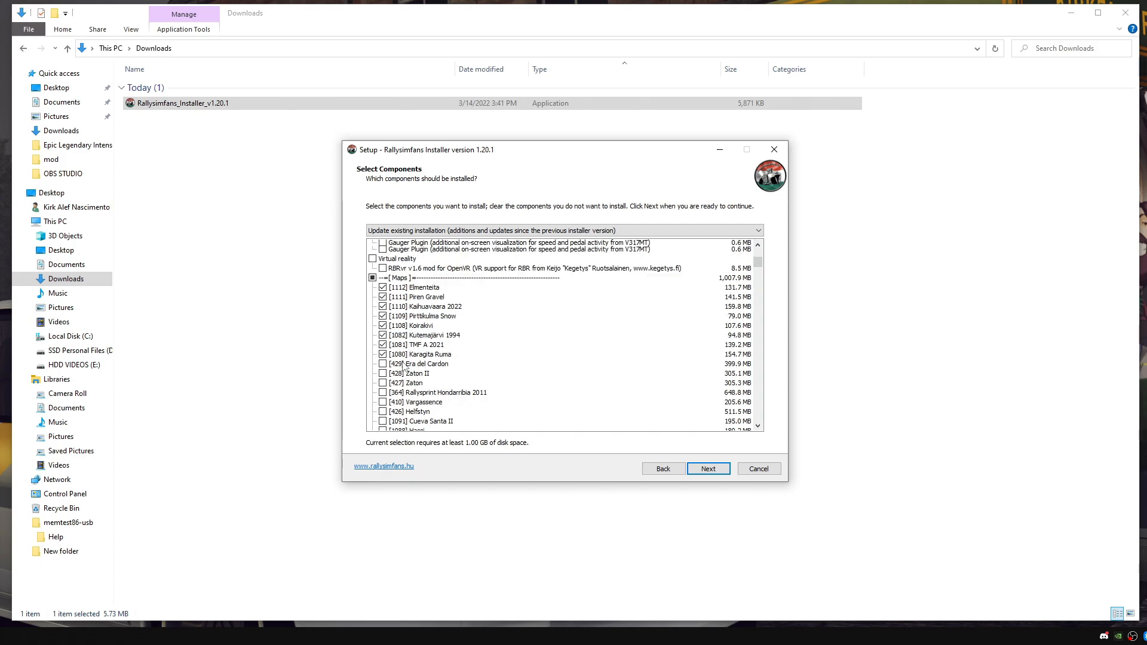
scroll(444, 325, "down", 1)
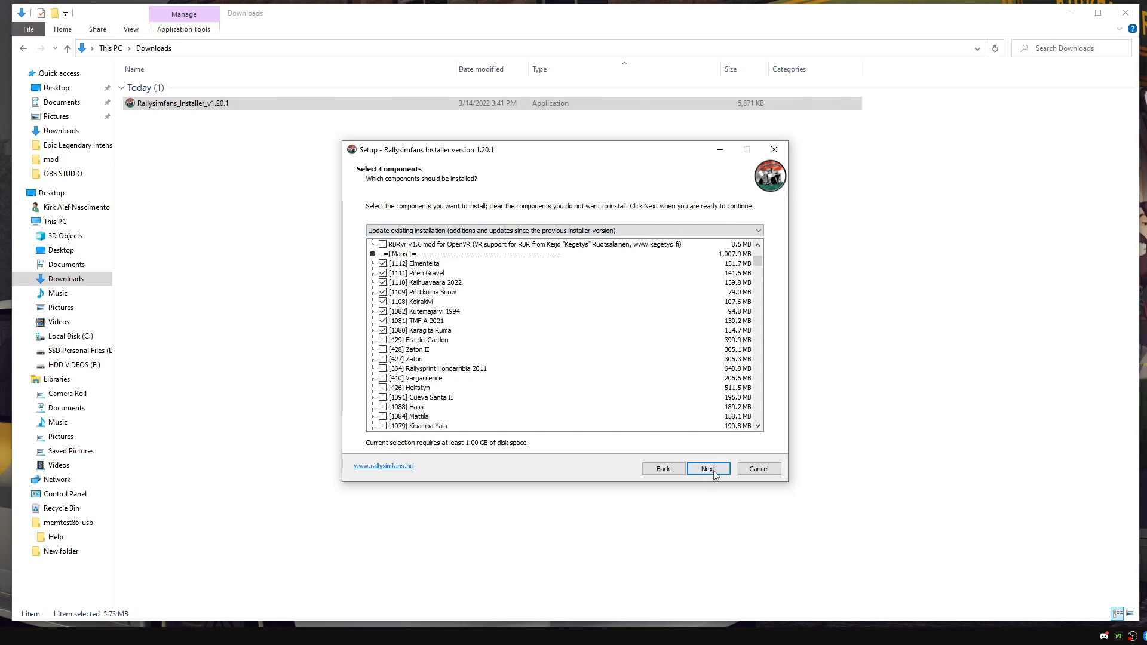
left_click(712, 471)
left_click(708, 469)
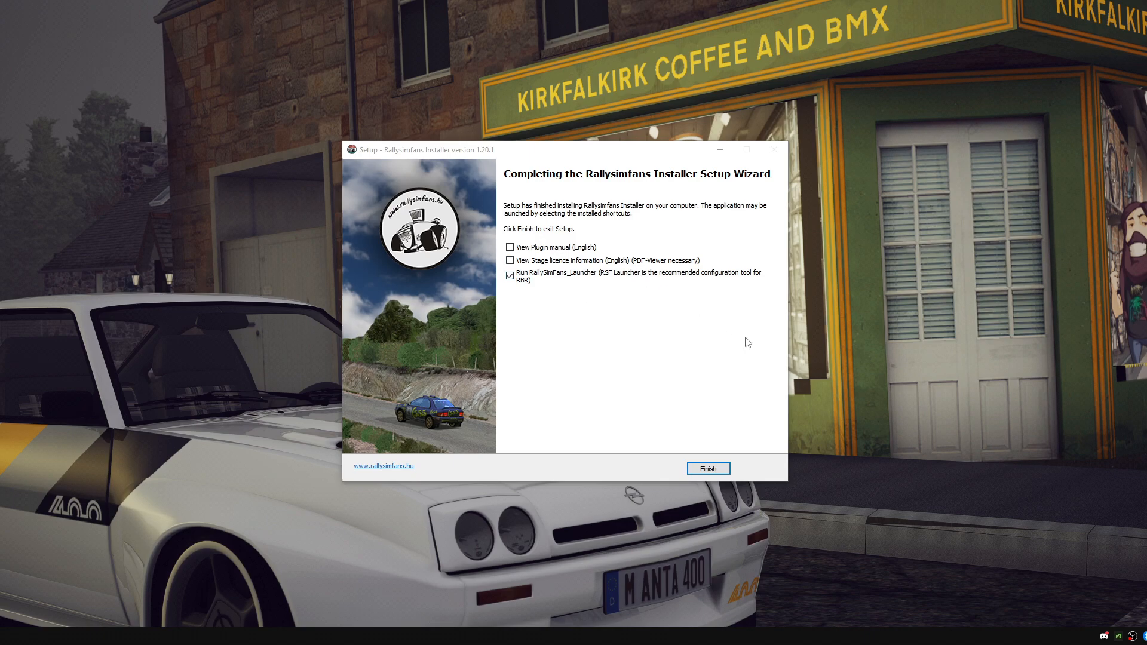
- Finish the setup with RallySimFans_Launcher set to run, and enlarge the RSF Launcher window to fill most of the screen
left_click(708, 471)
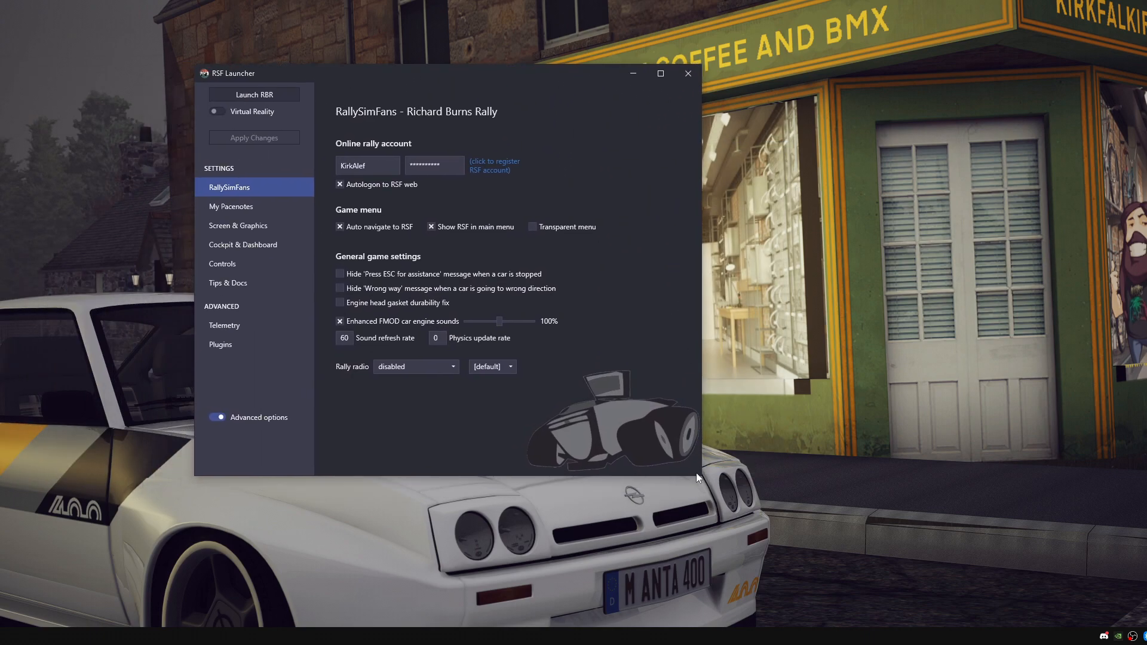
left_click_drag(701, 475, 1109, 587)
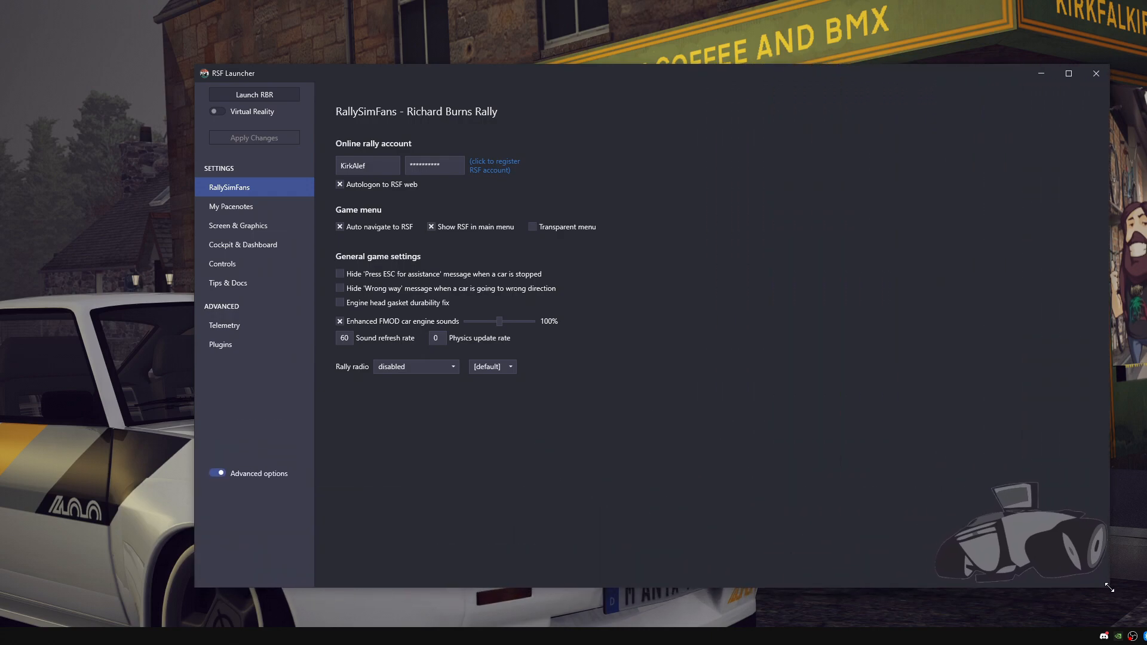
left_click_drag(193, 65, 18, 20)
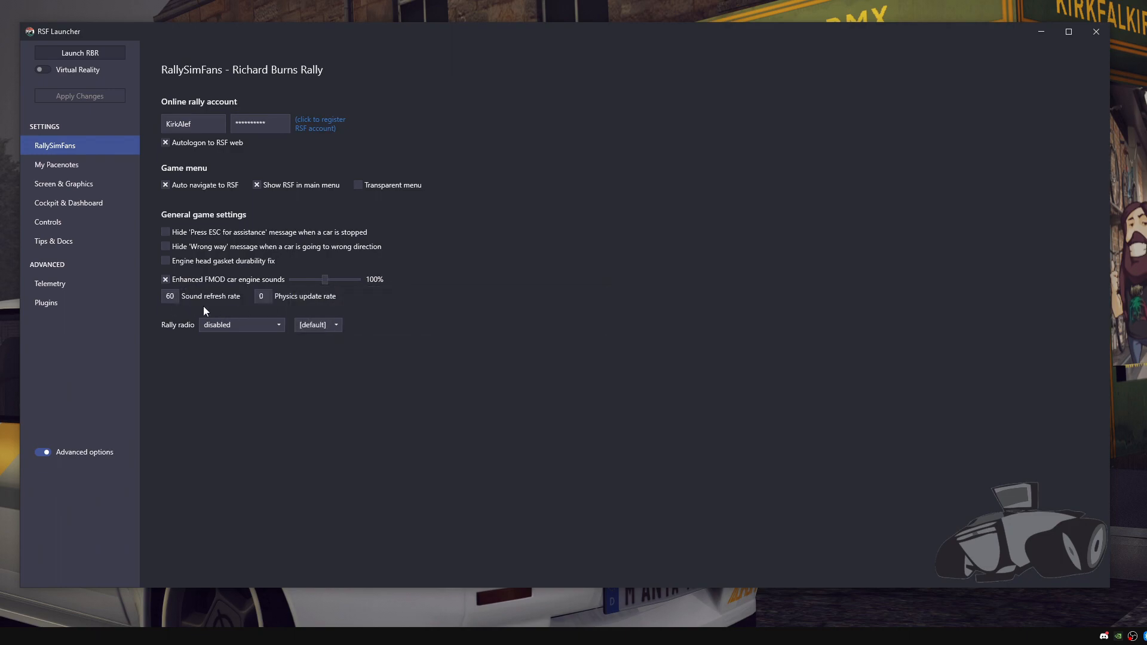
- Review the launcher's pacenotes, screen and graphics, cockpit and dashboard, controls, tips, telemetry and plugins settings
left_click(69, 166)
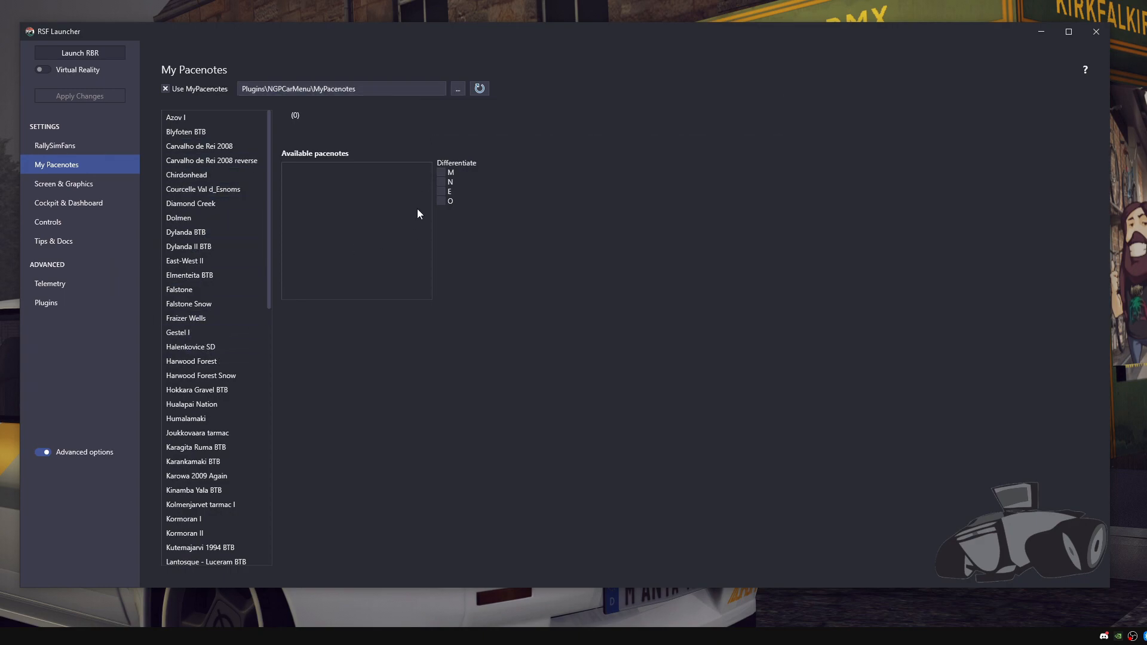
left_click(56, 184)
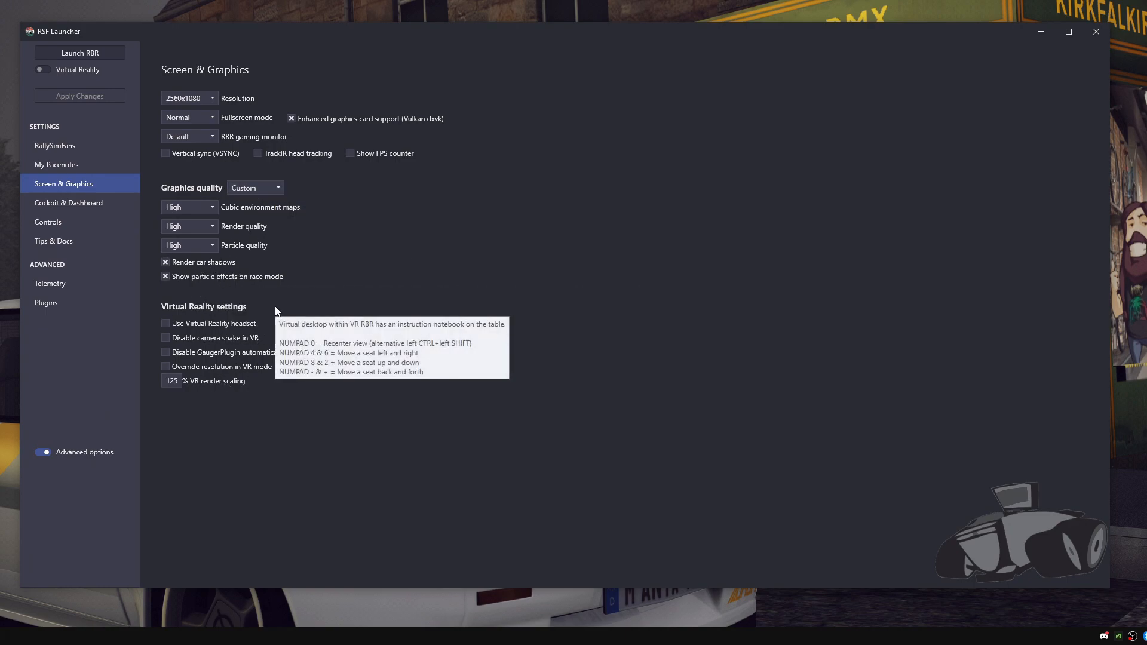
left_click(70, 205)
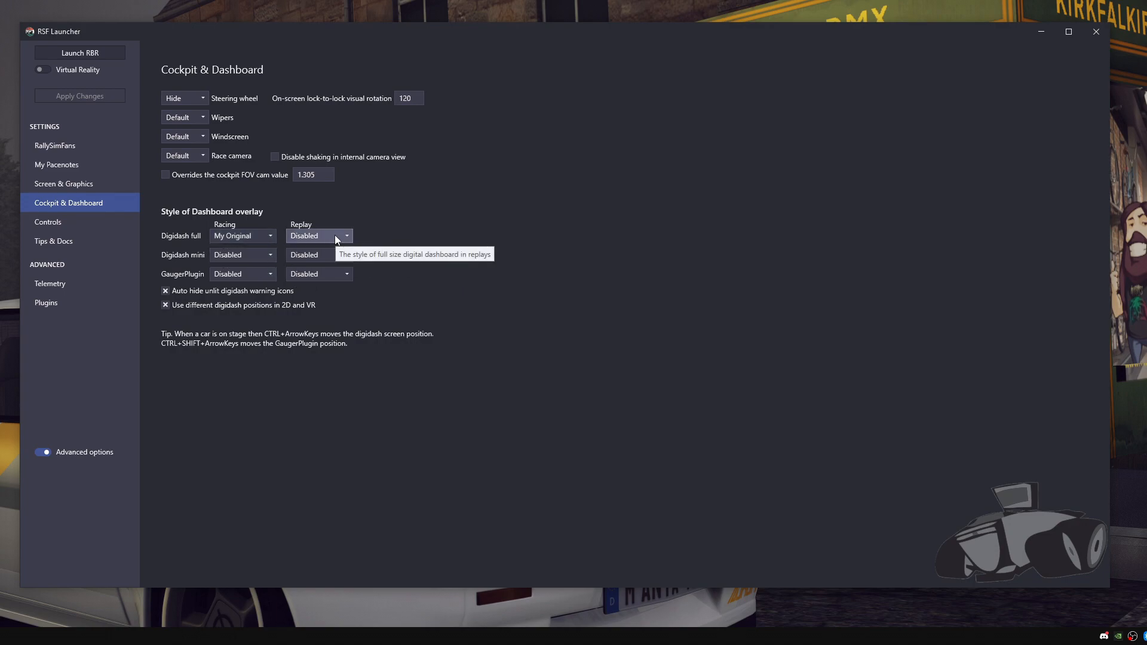
left_click(58, 227)
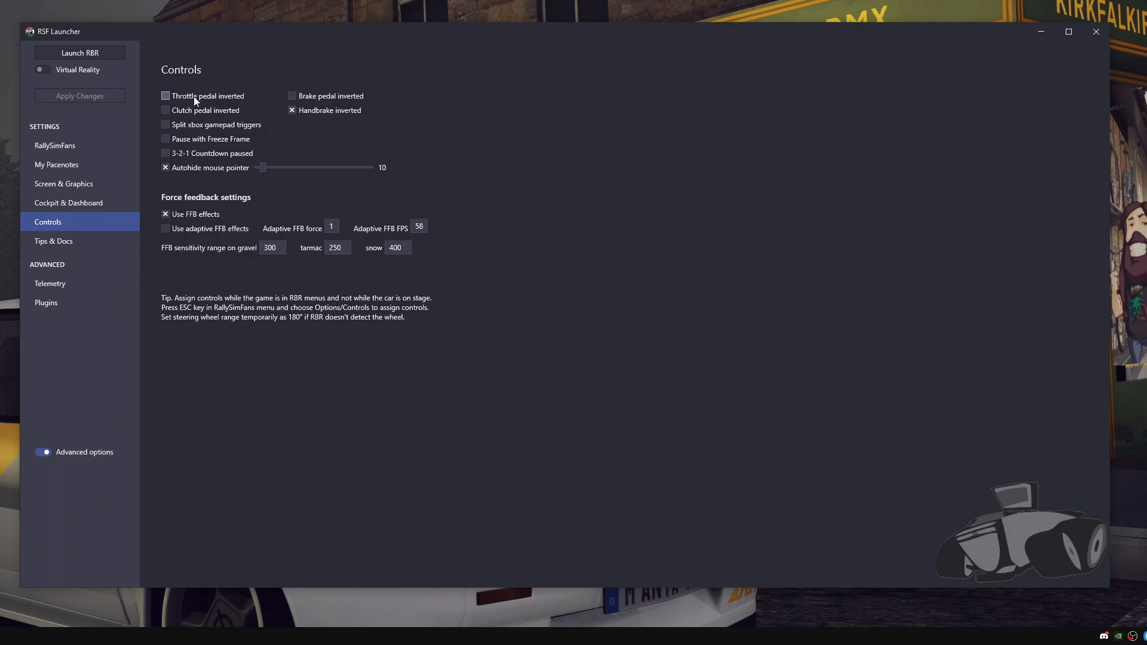
mouse_move(310, 113)
mouse_move(198, 222)
mouse_move(263, 250)
left_click(69, 240)
left_click(62, 284)
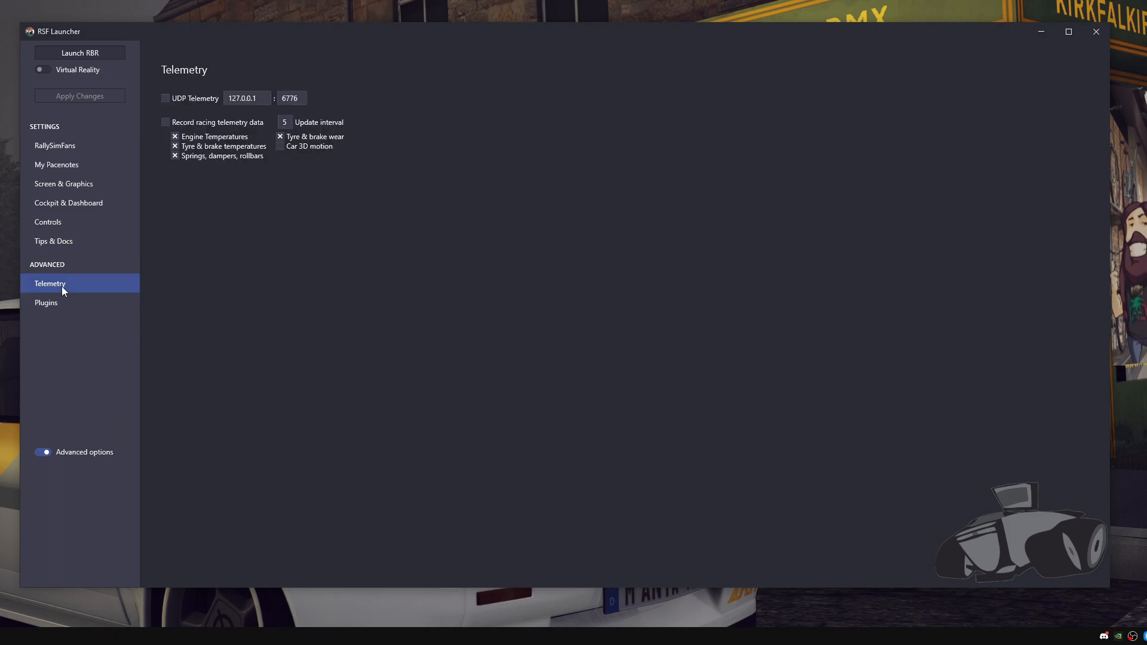
left_click(70, 307)
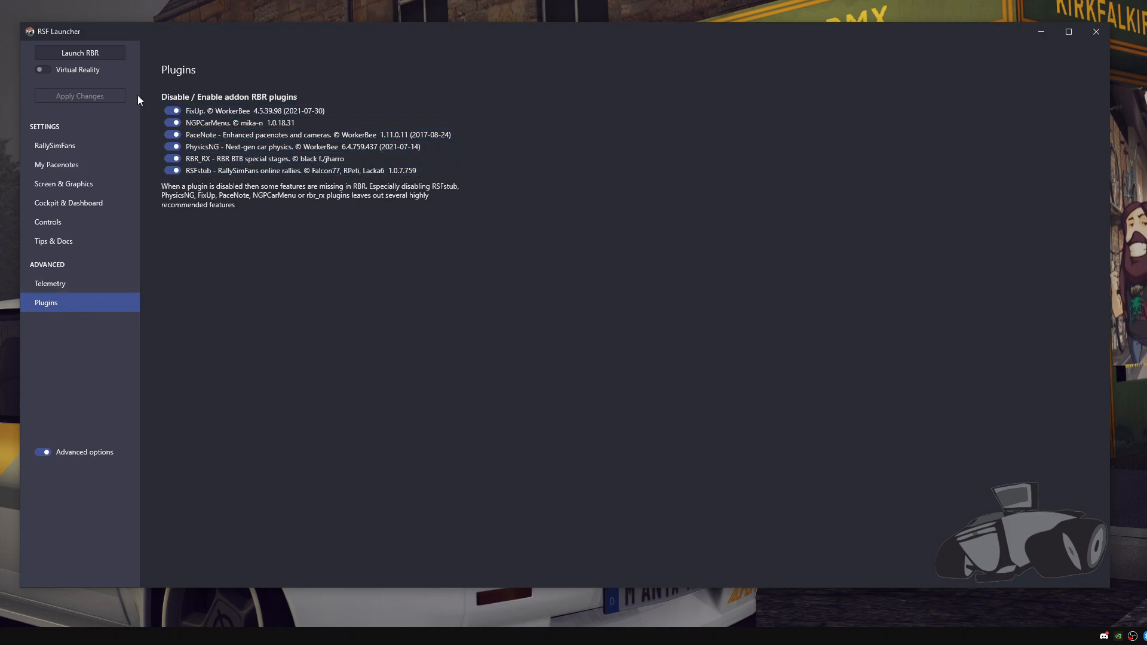
- Return to the RallySimFans general settings and launch Richard Burns Rally with Virtual Reality off
left_click(76, 144)
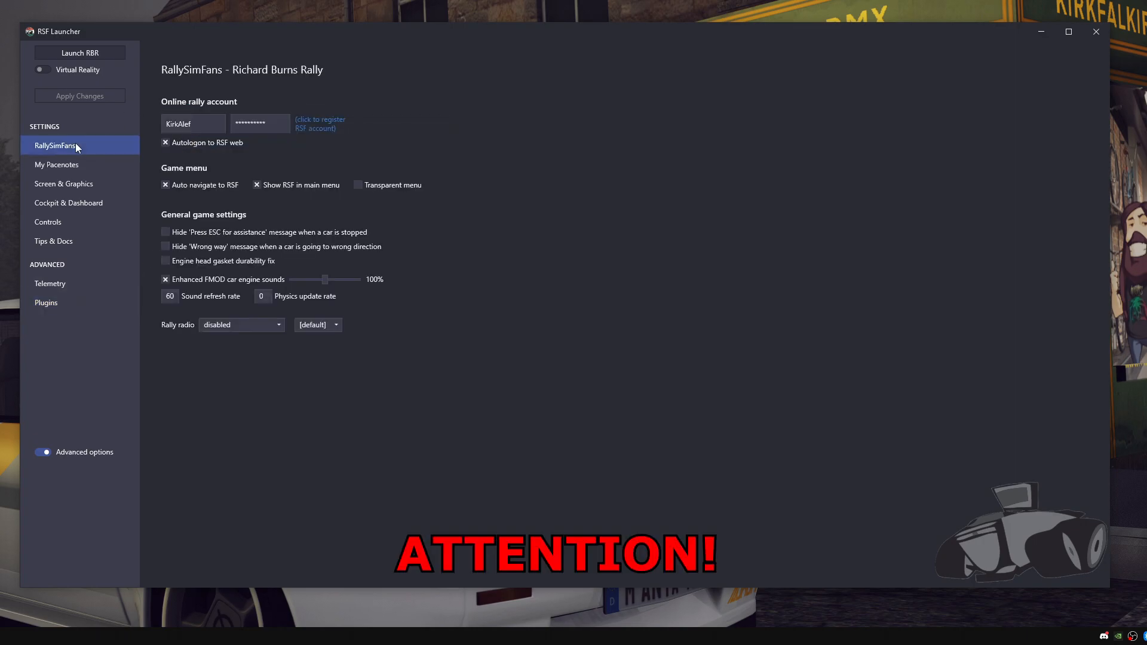
left_click(113, 52)
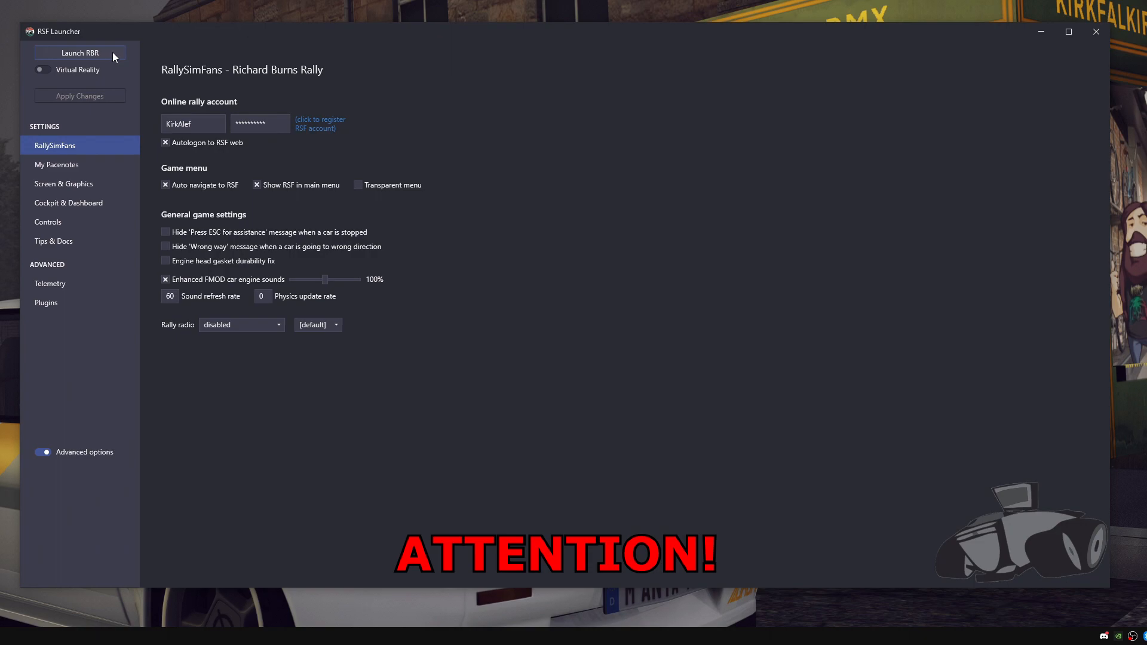
left_click(112, 52)
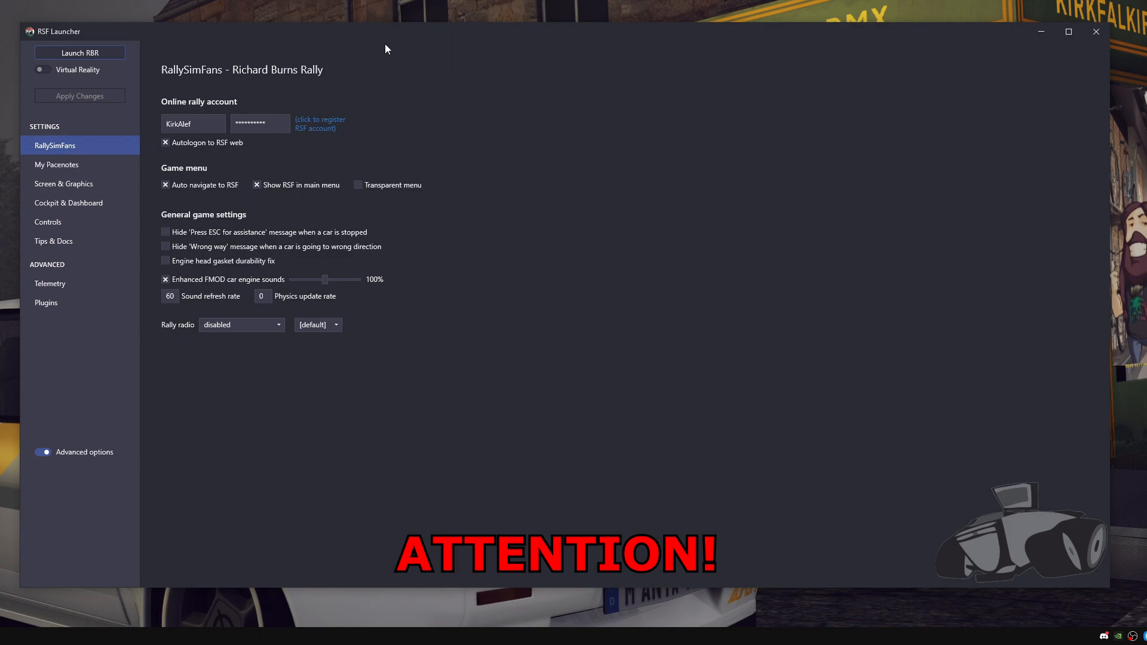
- Leave the launcher and open the Windows About page through This PC's properties
left_click(101, 55)
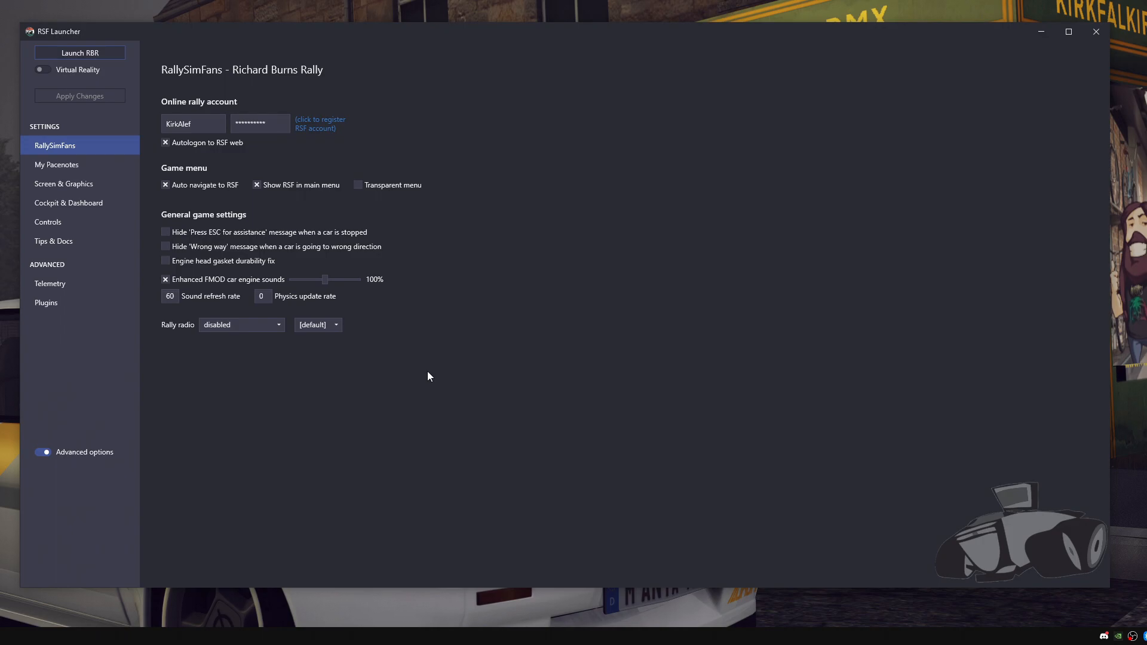
left_click(100, 636)
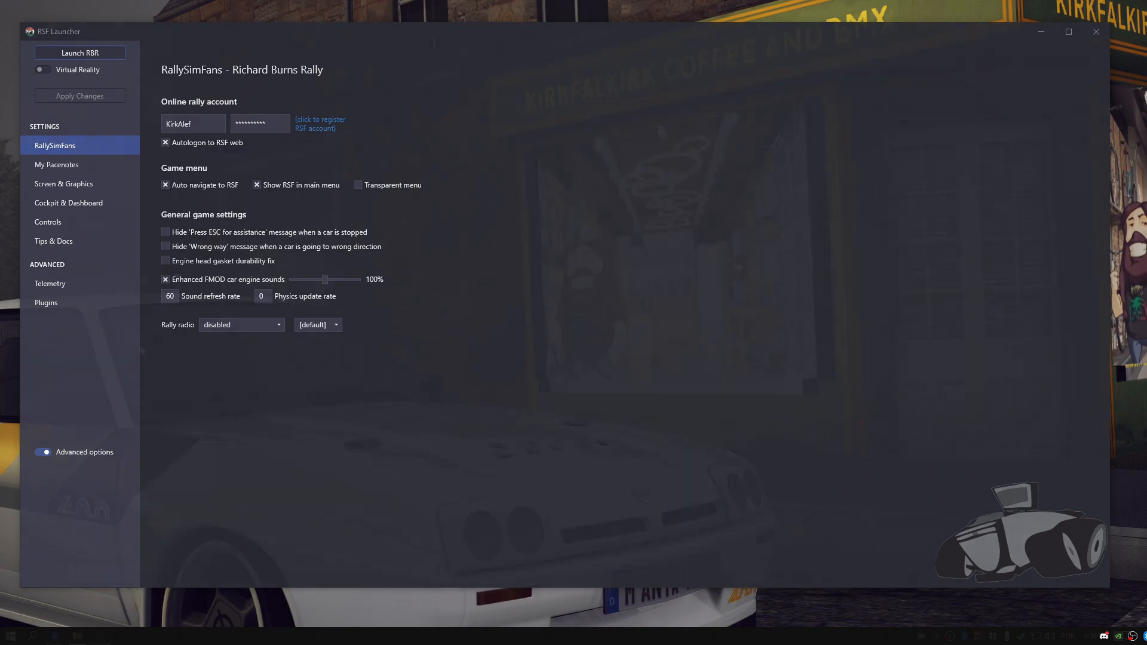
left_click(2, 641)
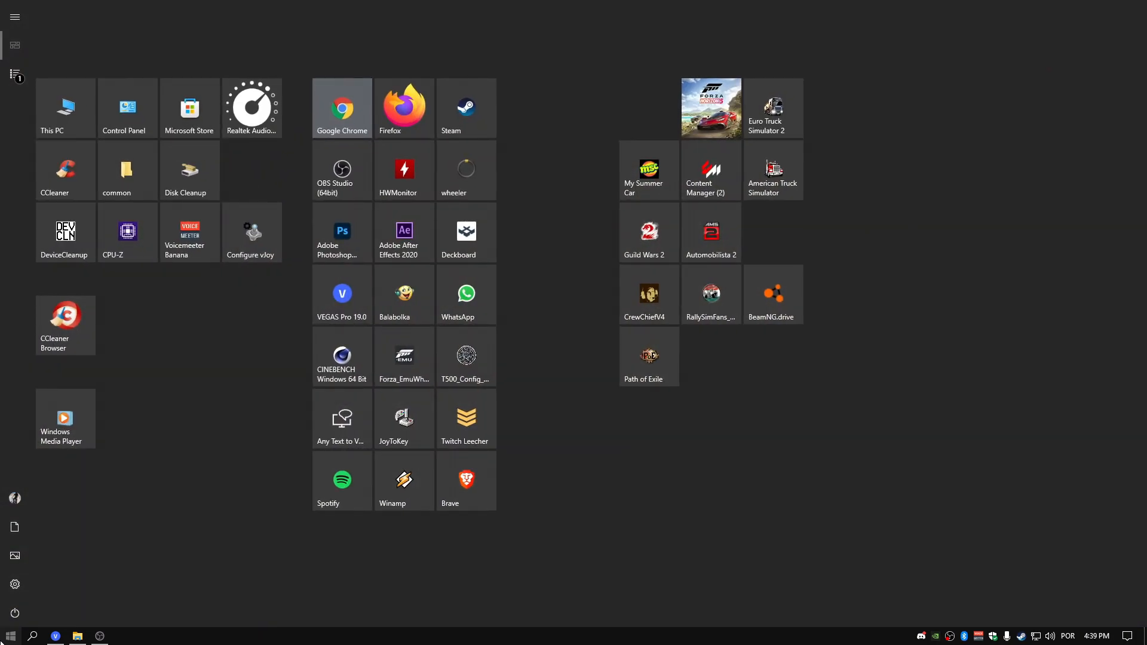
left_click(64, 127)
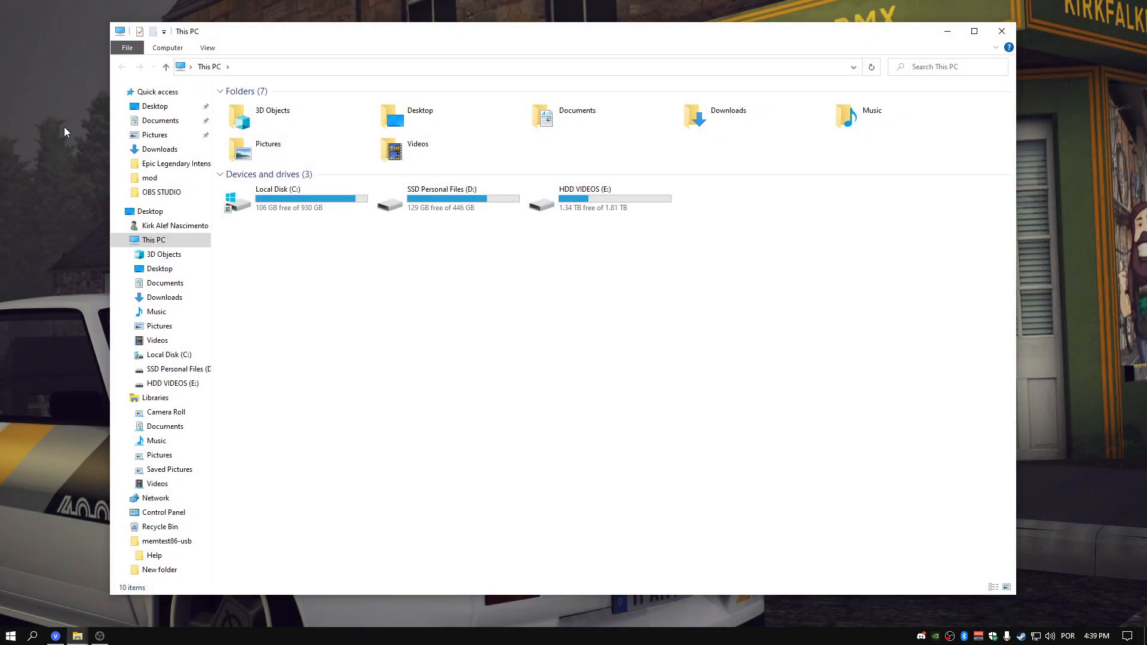
right_click(163, 239)
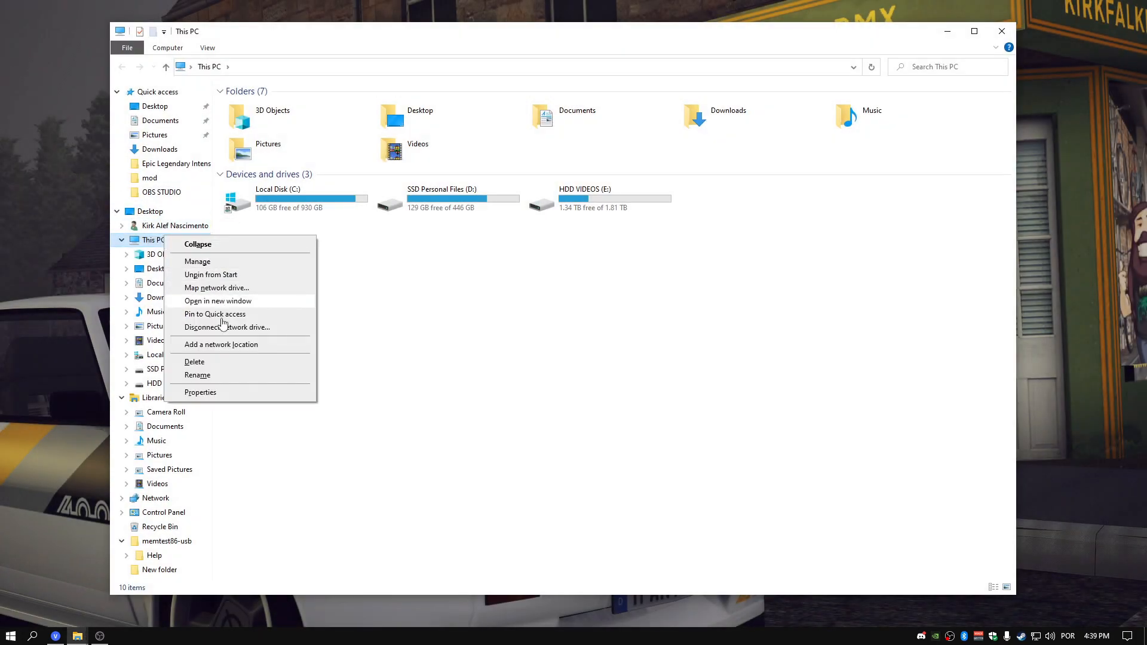
left_click(202, 392)
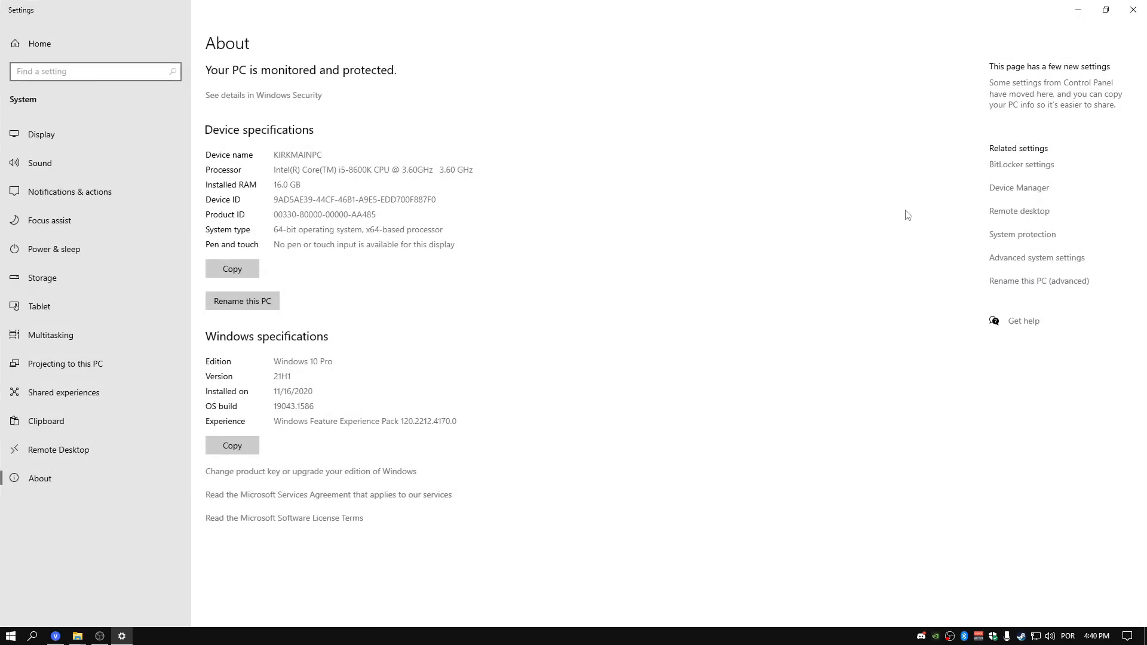
- Open System Properties from the System protection setting and bring up the Performance Options in its advanced settings
left_click(1016, 237)
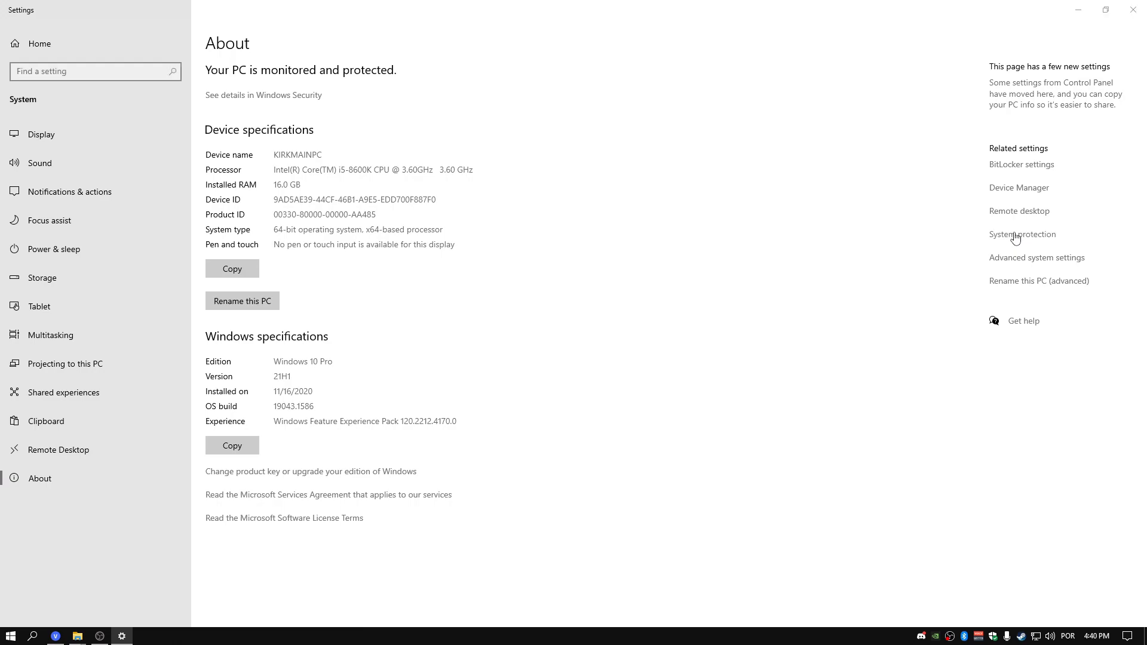
left_click_drag(239, 74, 692, 117)
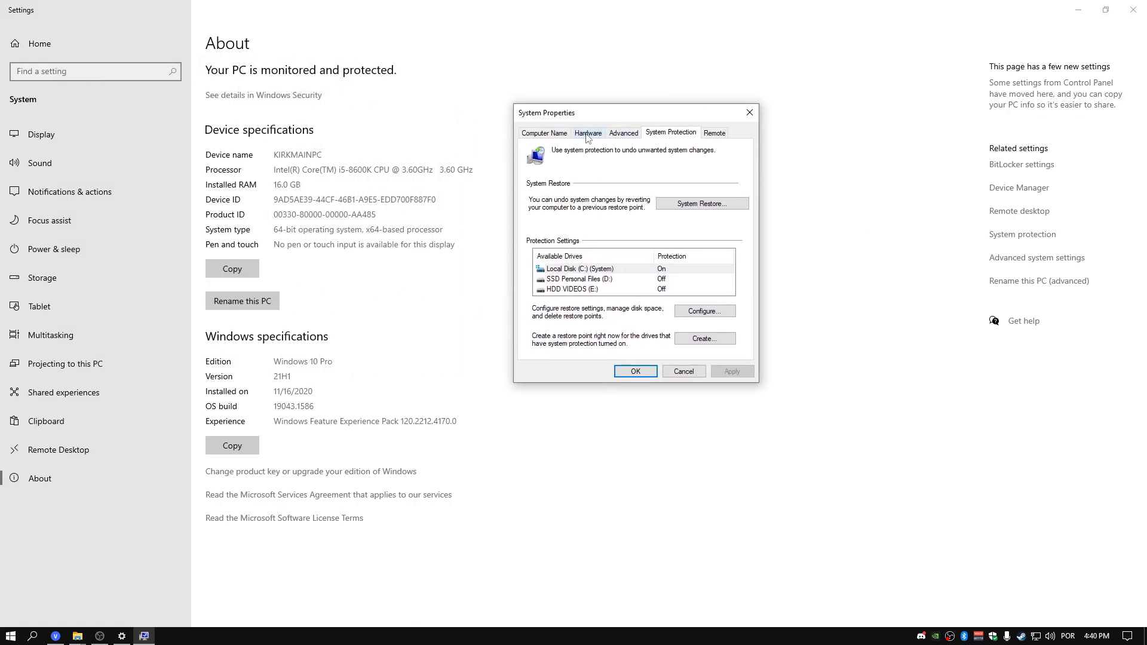
left_click(616, 135)
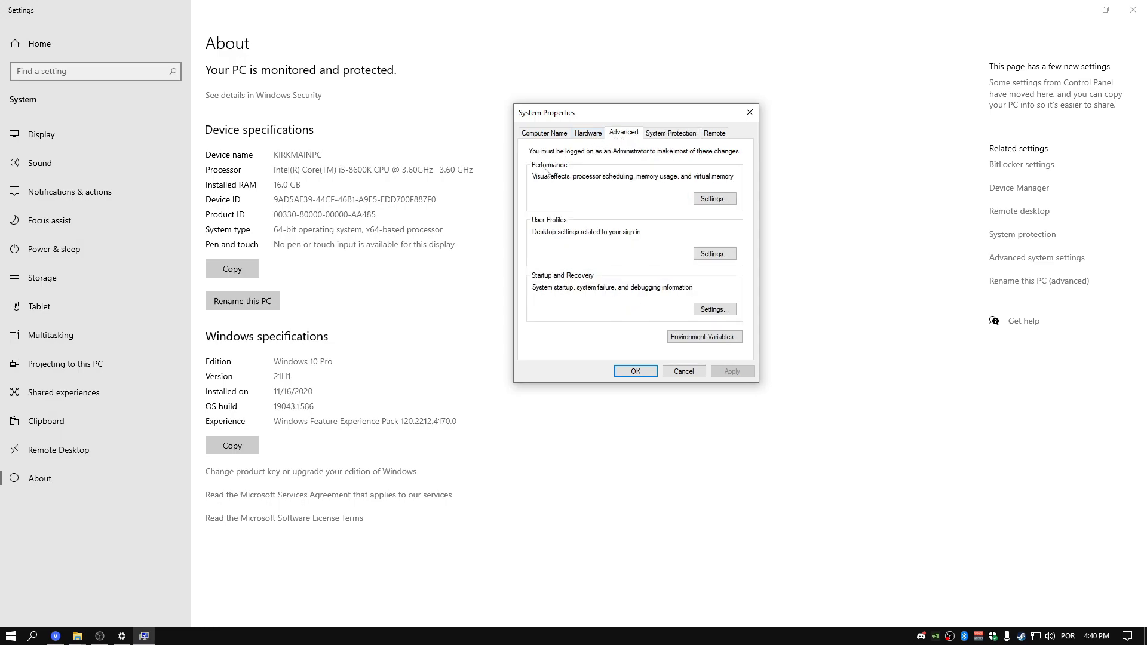
left_click(718, 200)
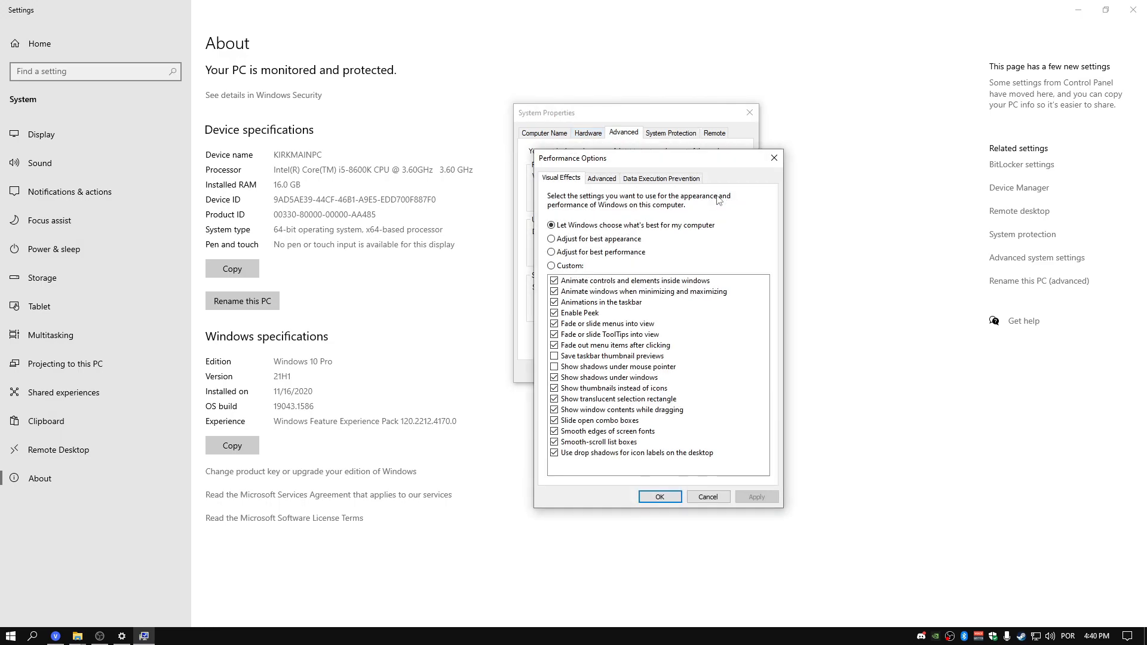
- Remove all Richard Burns Rally programs from the Data Execution Prevention exception list
left_click(651, 179)
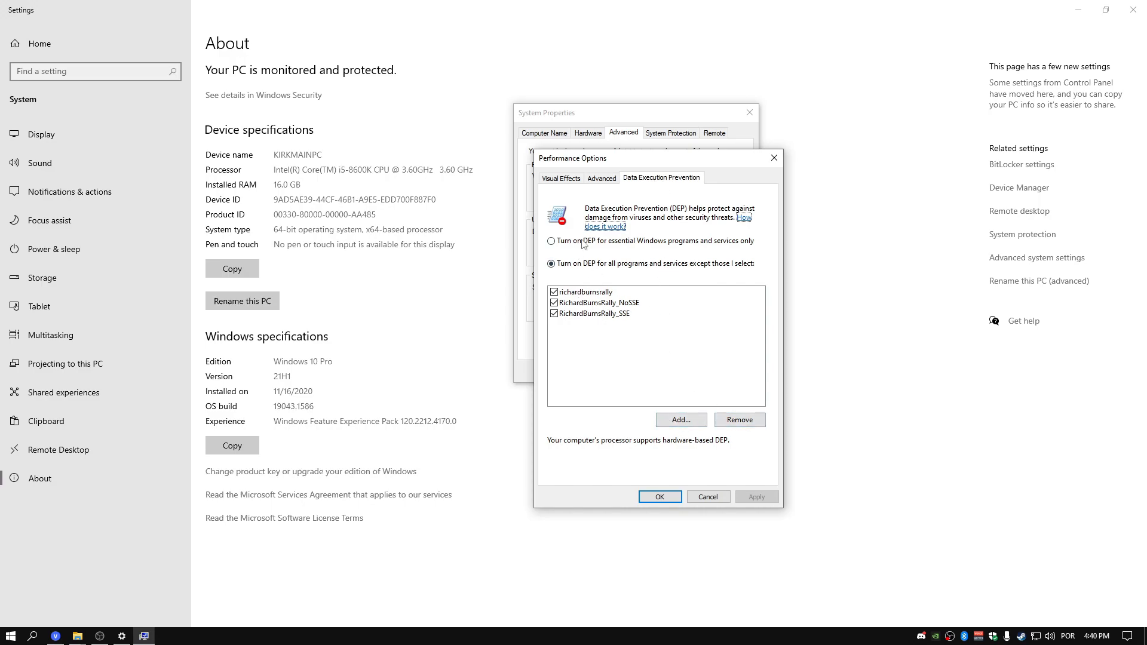
left_click(735, 421)
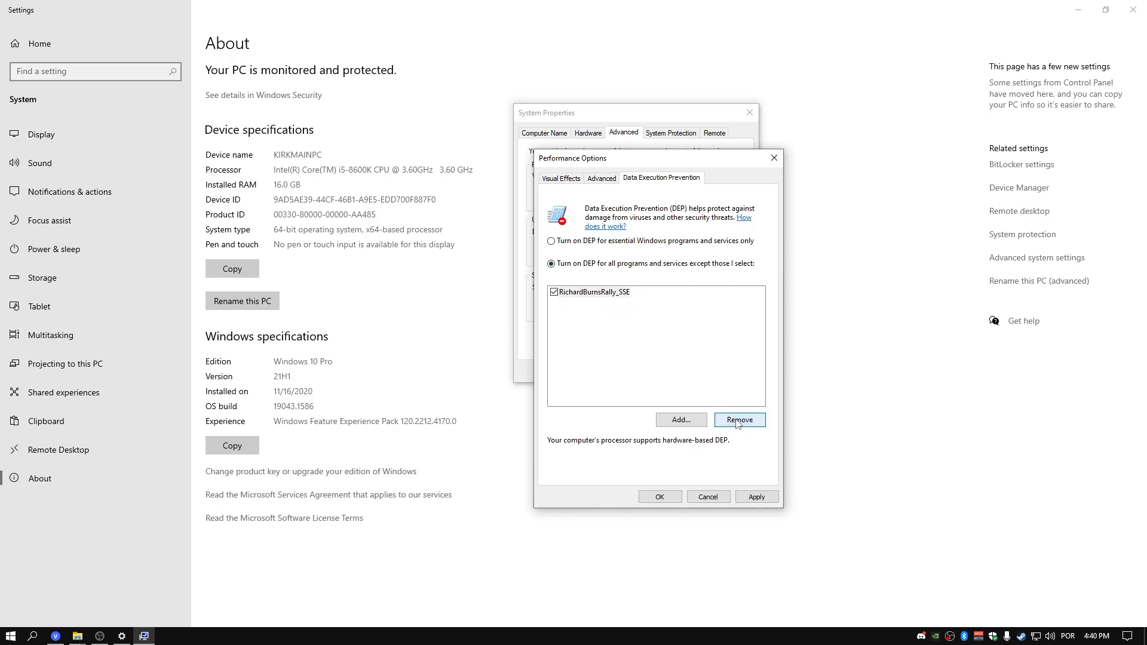
left_click(737, 421)
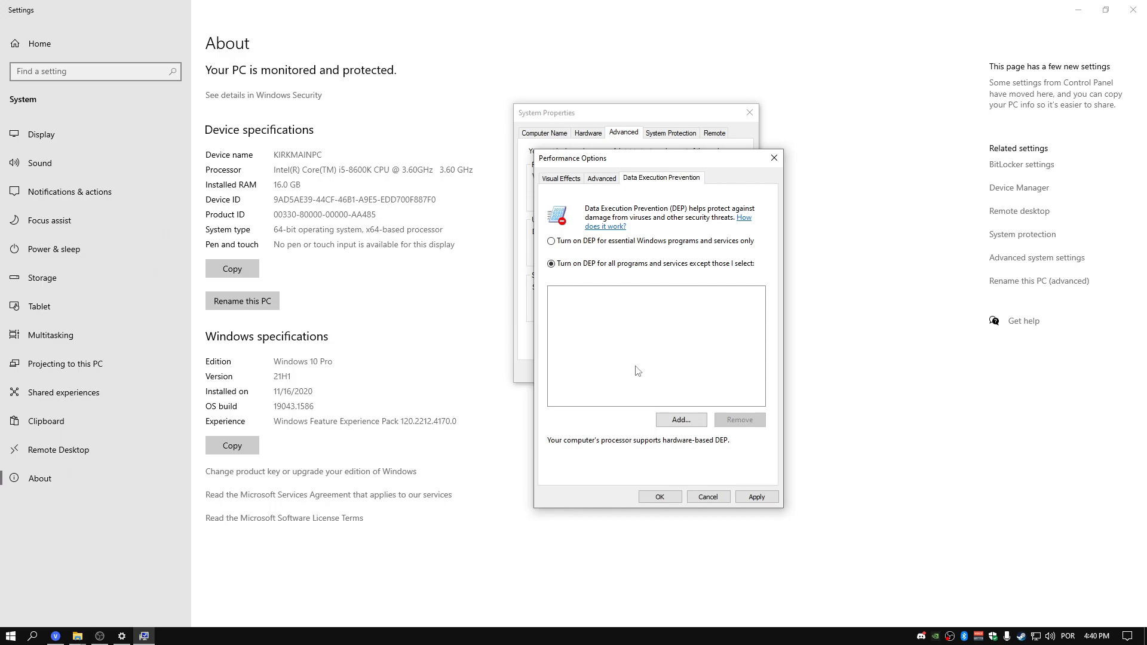
- Add richardburnsrally from the Richard Burns Rally folder under Games on drive D: to the DEP exceptions
left_click(678, 422)
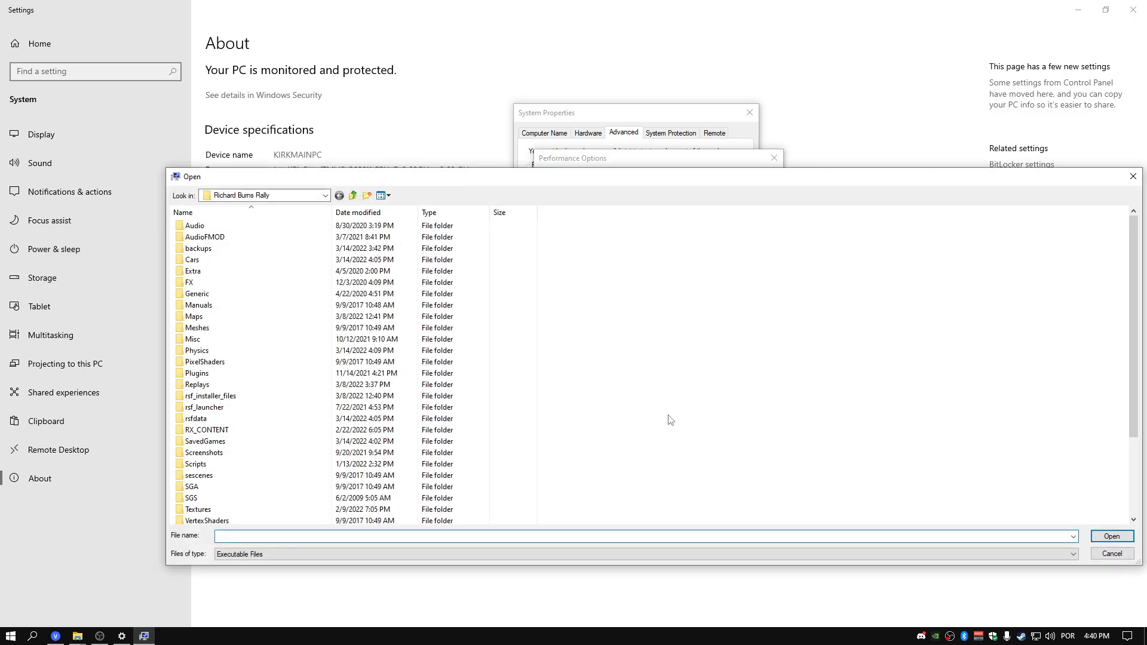
left_click(352, 196)
left_click(352, 196)
left_click(353, 196)
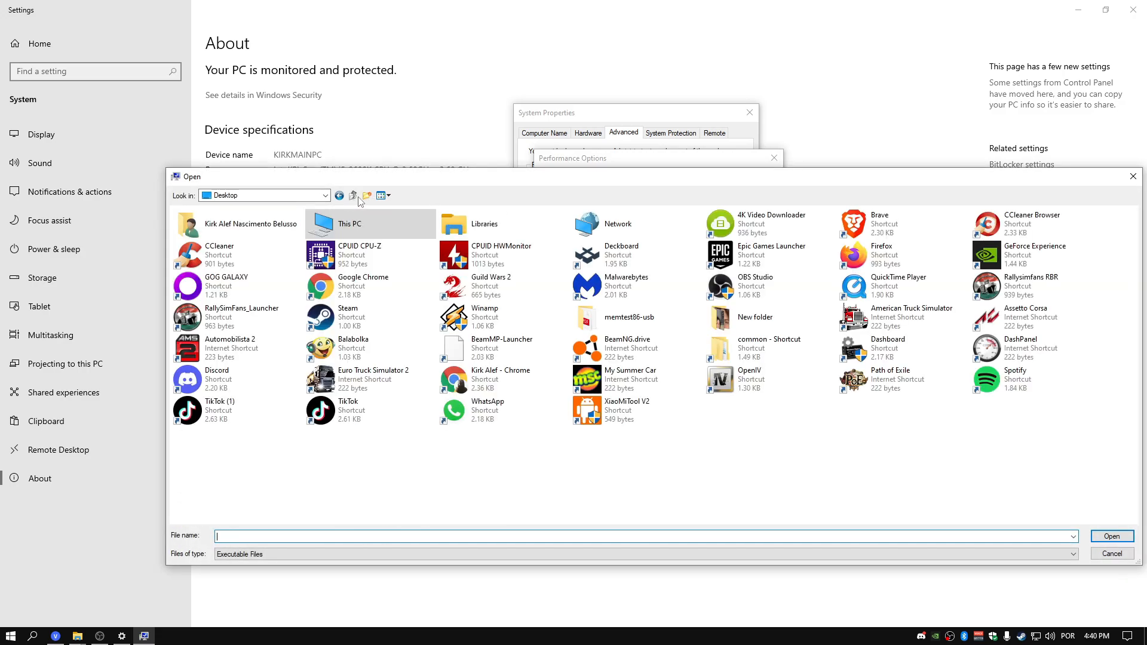
double_click(359, 232)
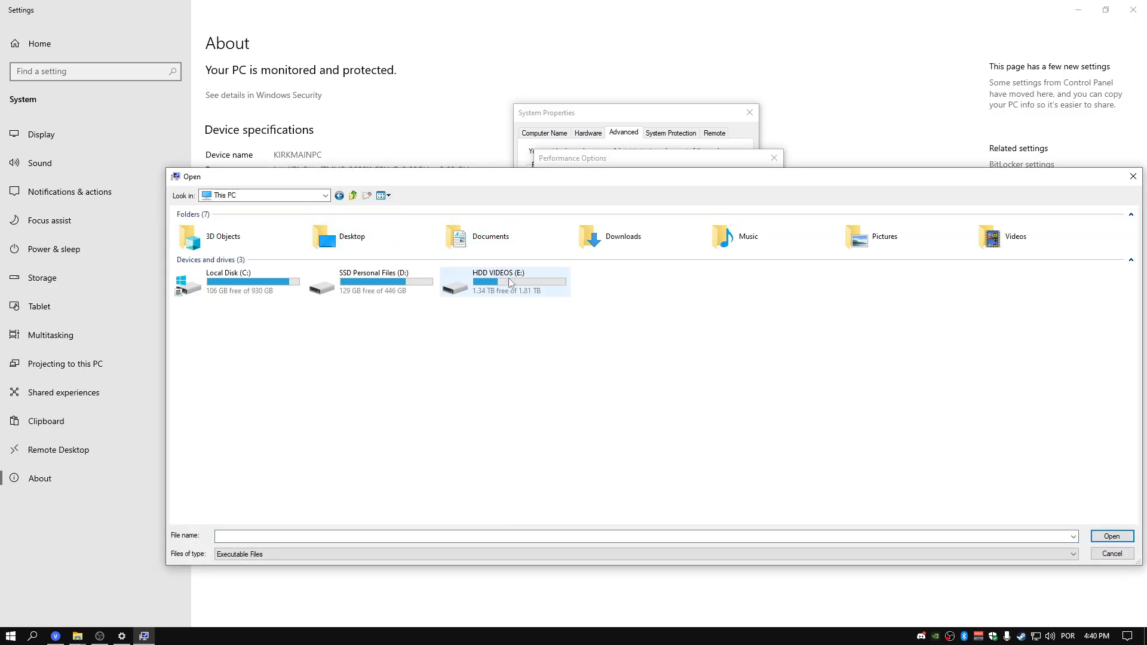
double_click(358, 281)
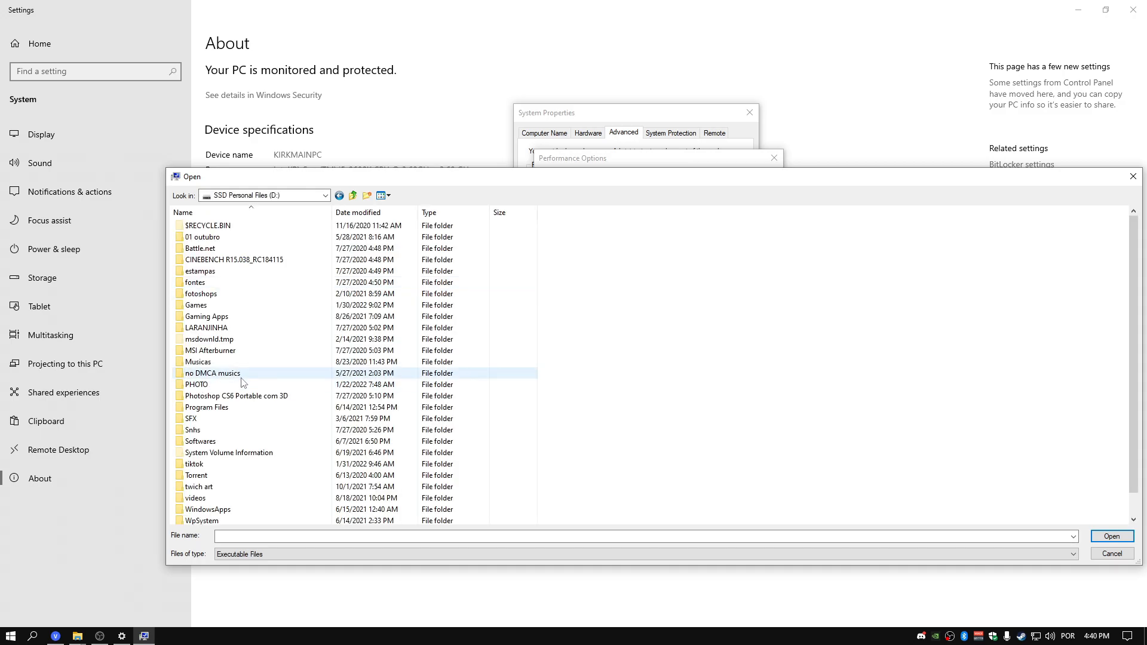
scroll(224, 412, "up", 1)
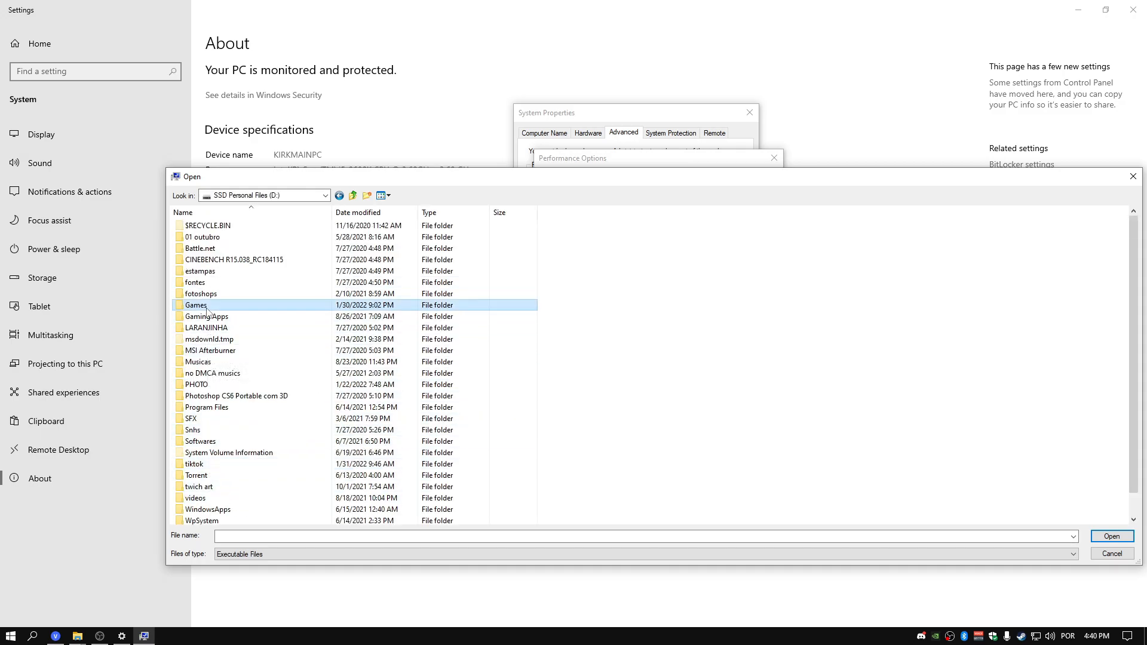
double_click(212, 312)
double_click(230, 239)
scroll(303, 322, "down", 5)
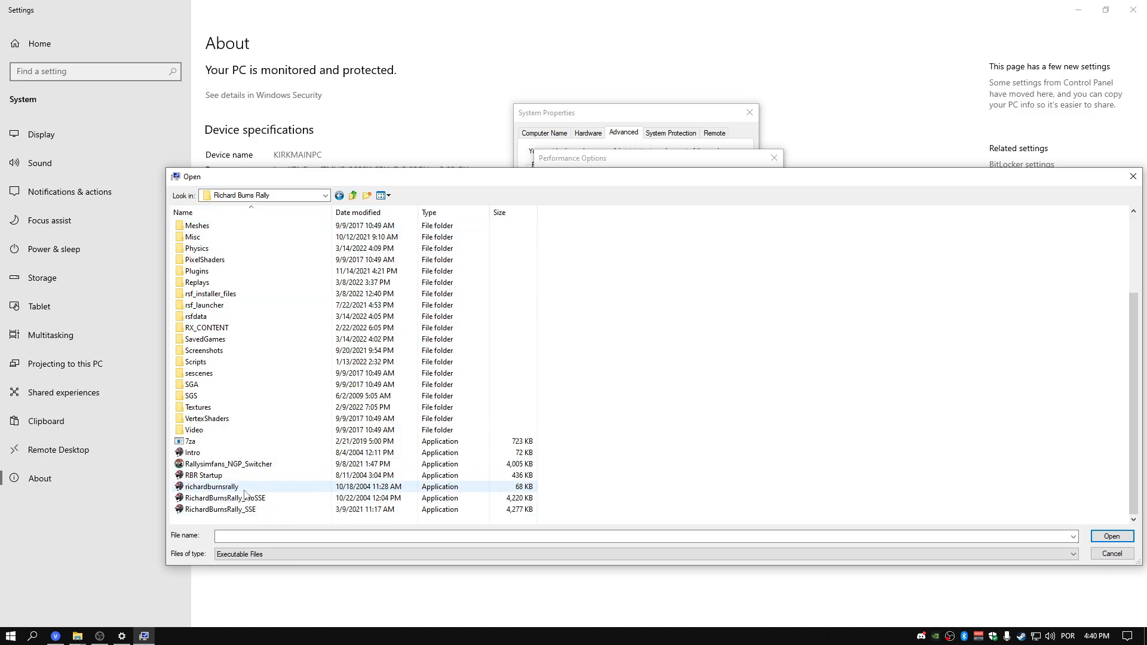
left_click(278, 489)
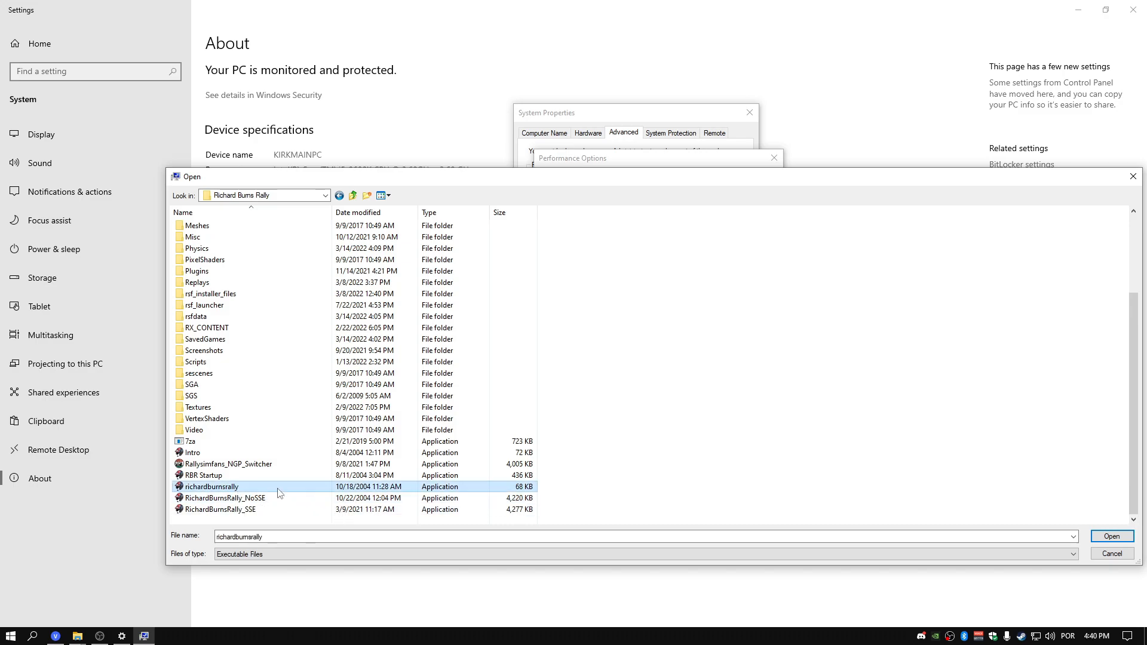
left_click(1118, 539)
- Add RichardBurnsRally_NoSSE from the same game folder to the DEP exceptions
left_click(681, 420)
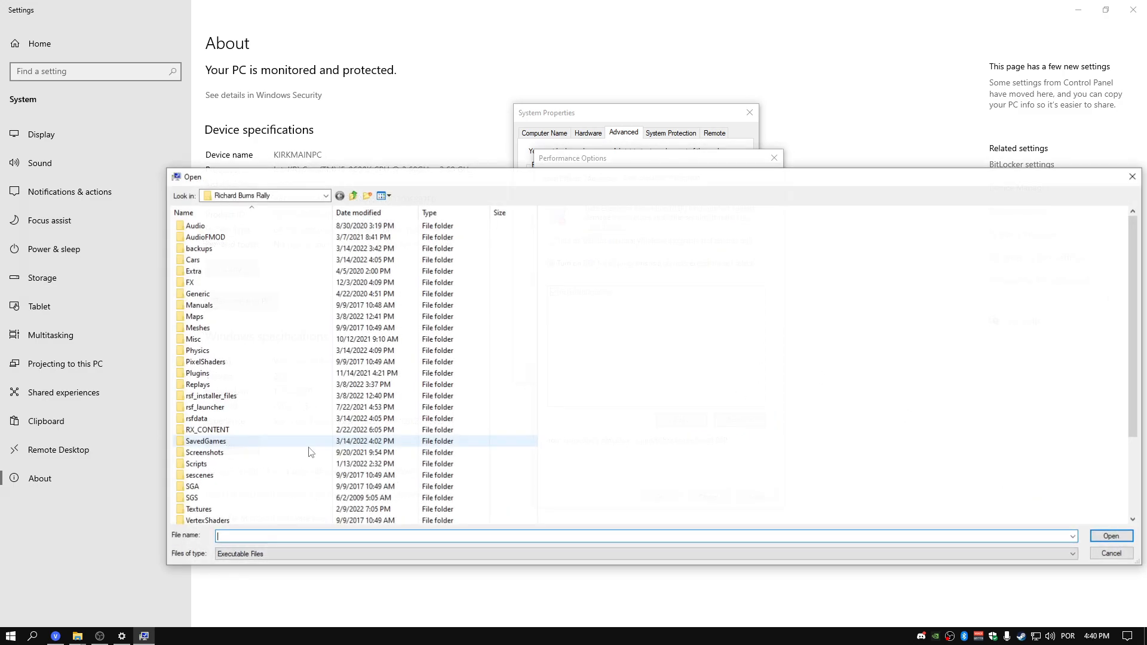
scroll(307, 451, "down", 5)
left_click(257, 498)
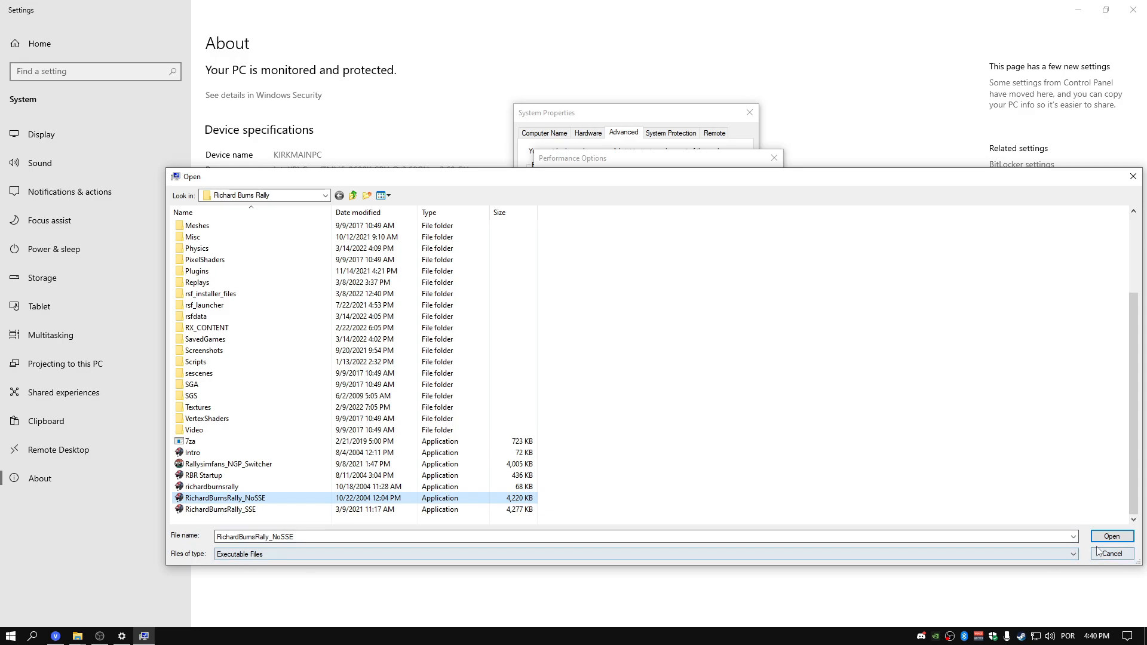
left_click(1111, 536)
- Add RichardBurnsRally_SSE from the Richard Burns Rally folder to the DEP exceptions
left_click(678, 421)
scroll(307, 418, "down", 5)
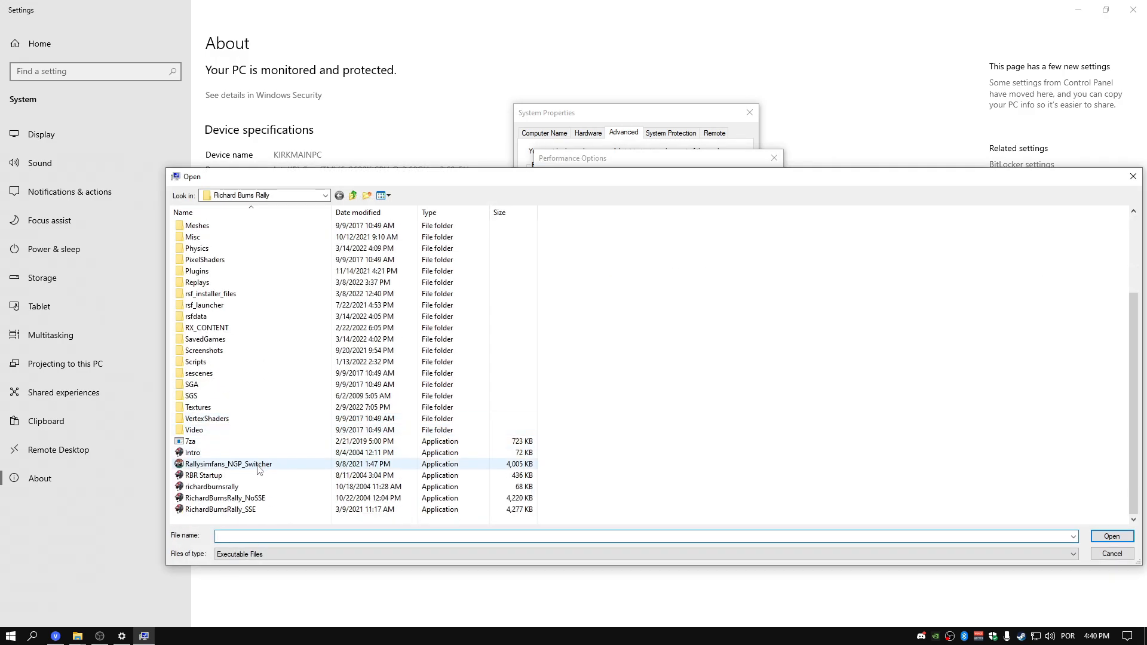
left_click(221, 509)
left_click(1094, 539)
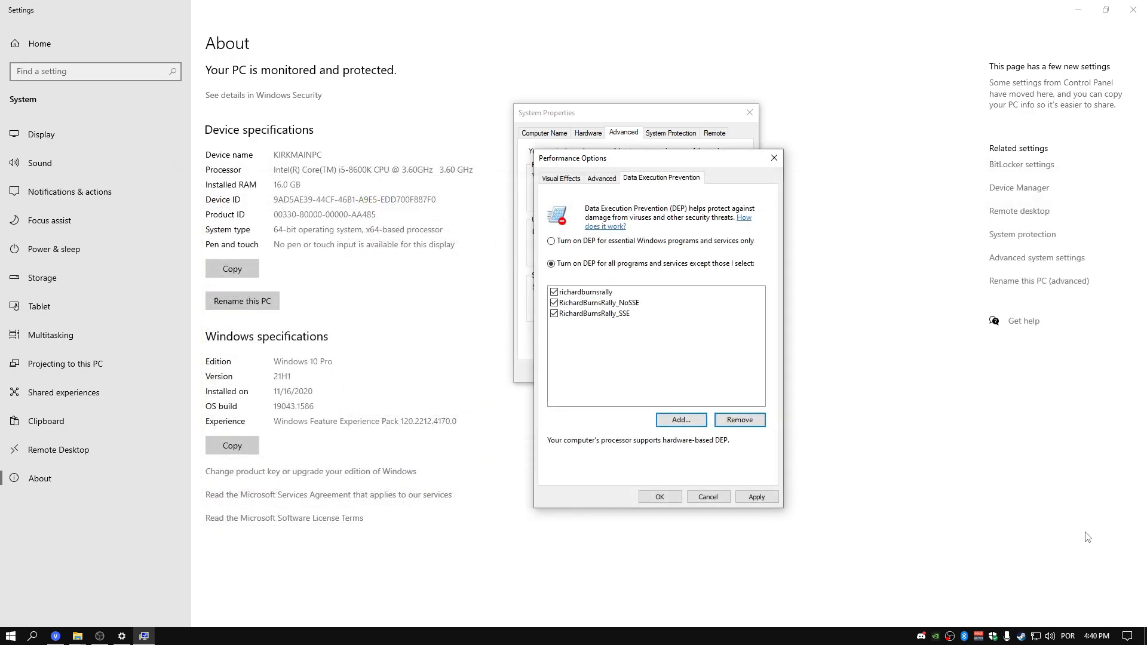
- Apply the DEP exceptions, confirm the system dialogs, and close the Settings and This PC windows
left_click(770, 500)
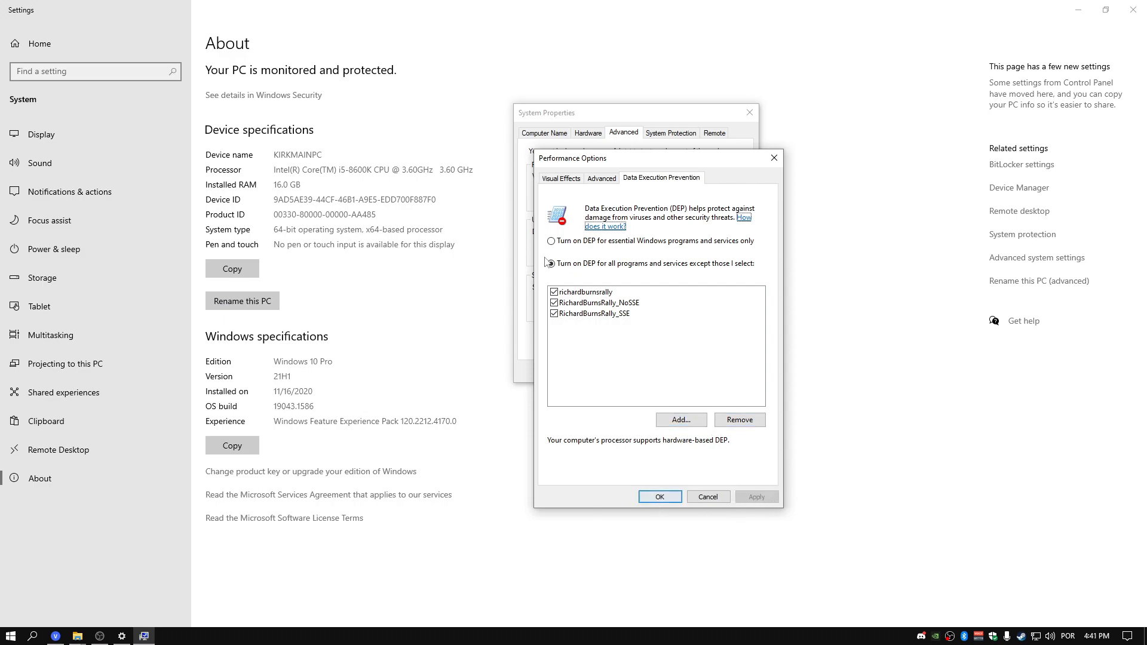
left_click(660, 497)
left_click(635, 372)
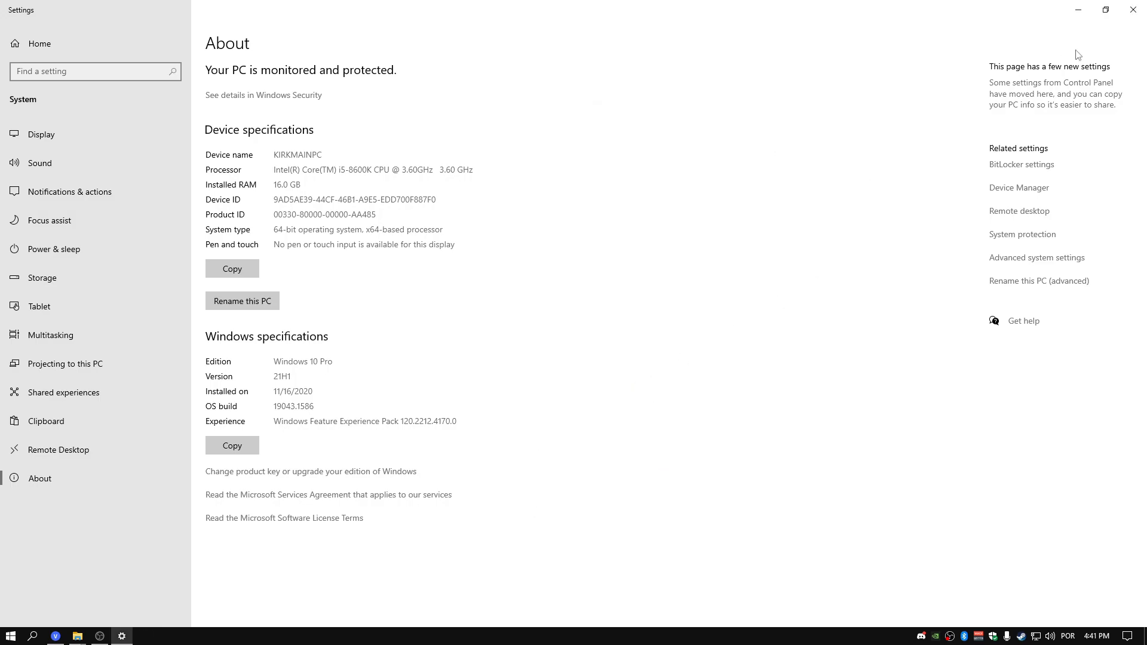
left_click(1133, 18)
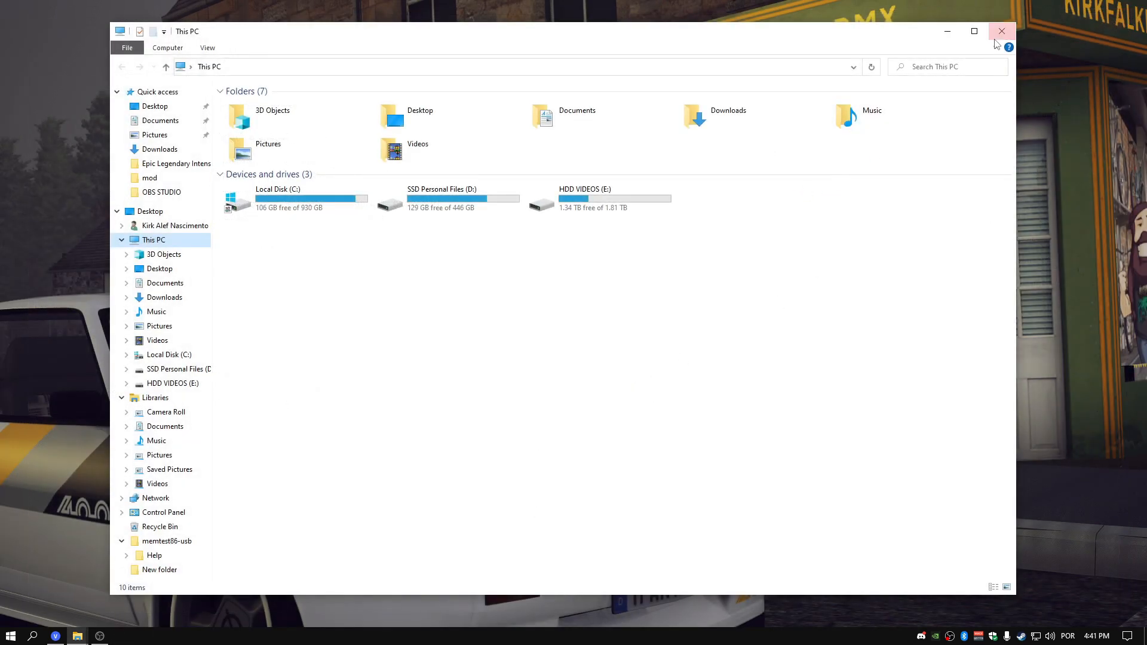
left_click(995, 37)
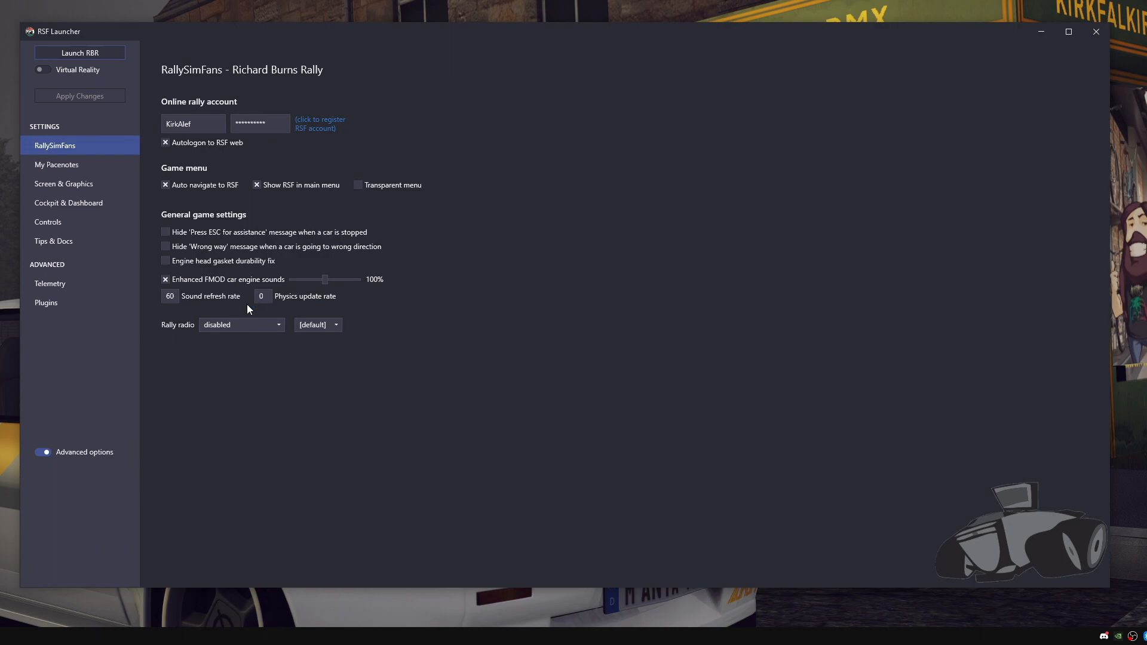
- Launch Richard Burns Rally from the RSF Launcher with Virtual Reality off and enter Online Rally
left_click(111, 57)
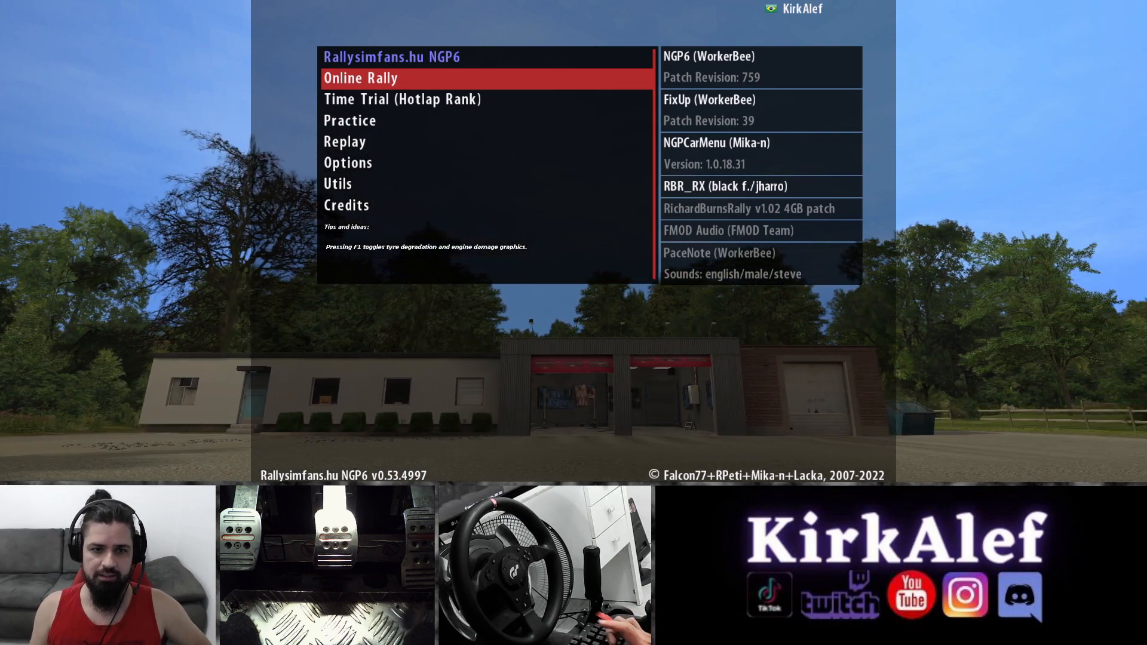
key("Return")
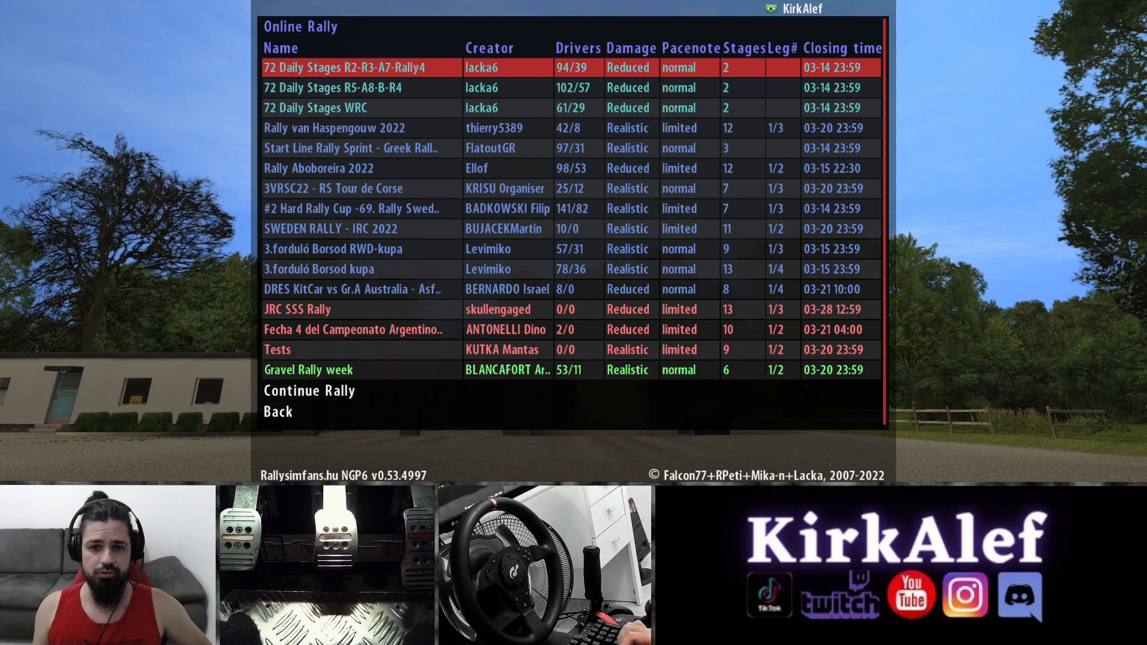
- Browse the available online rallies and examine their creators, drivers, damage, pacenotes, stages, legs and closing times
key("Down")
key("Down")
key("Down")
key("Down")
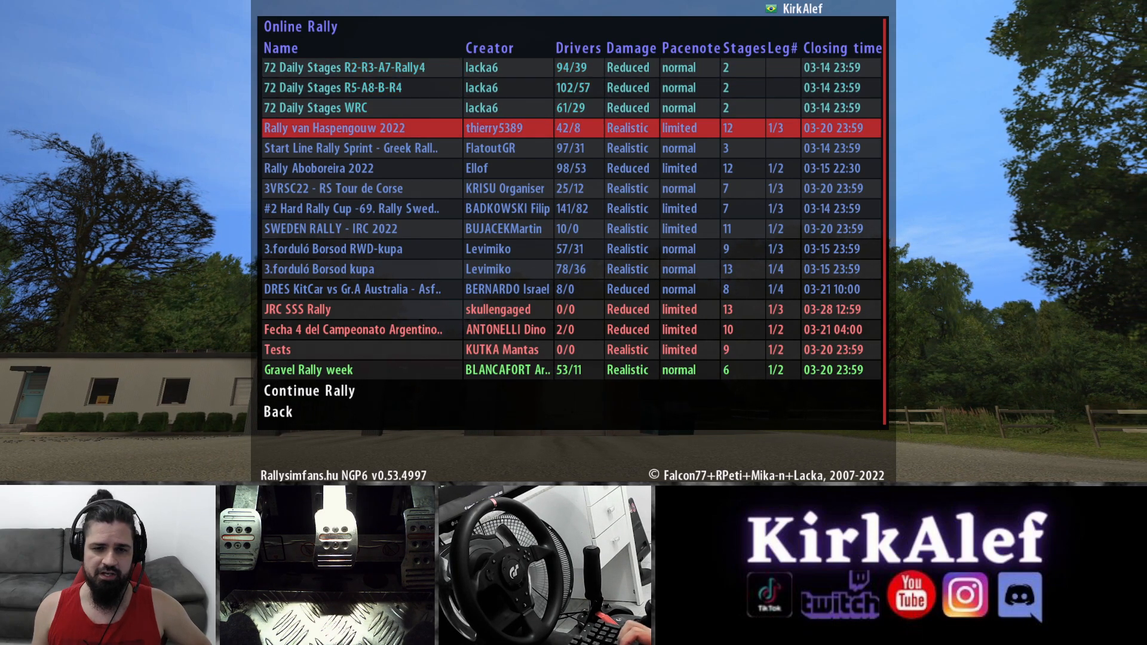
key("Down")
key("Down")
key("Down")
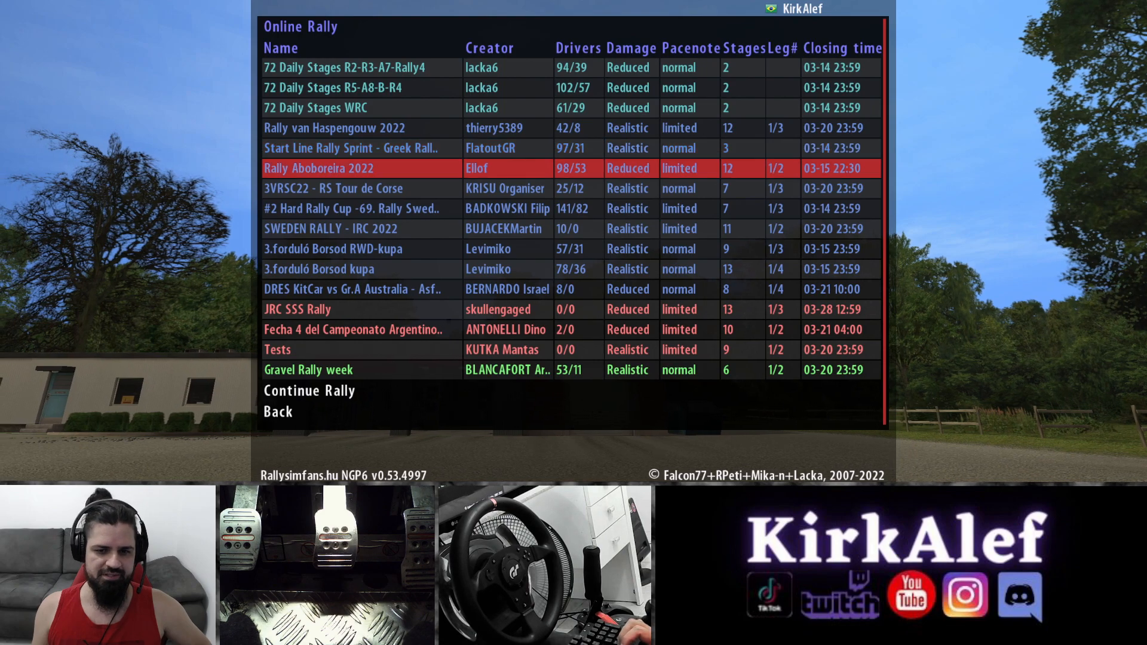
key("Down")
key("Down")
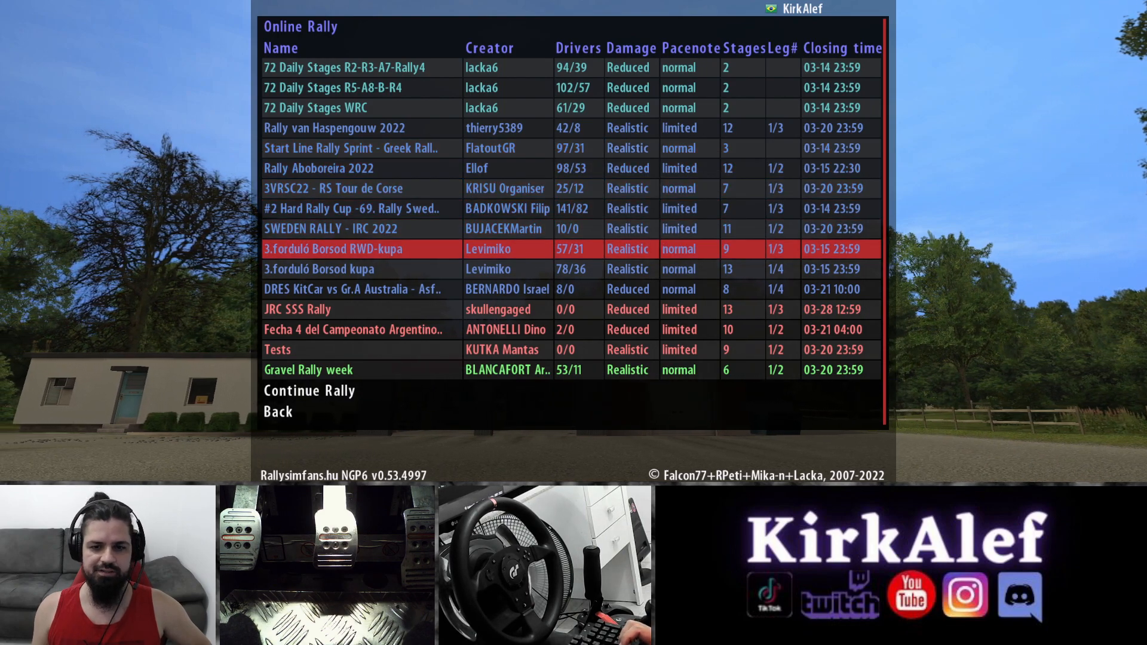
key("Down")
key("Down")
key("Down")
key("Down")
key("Down")
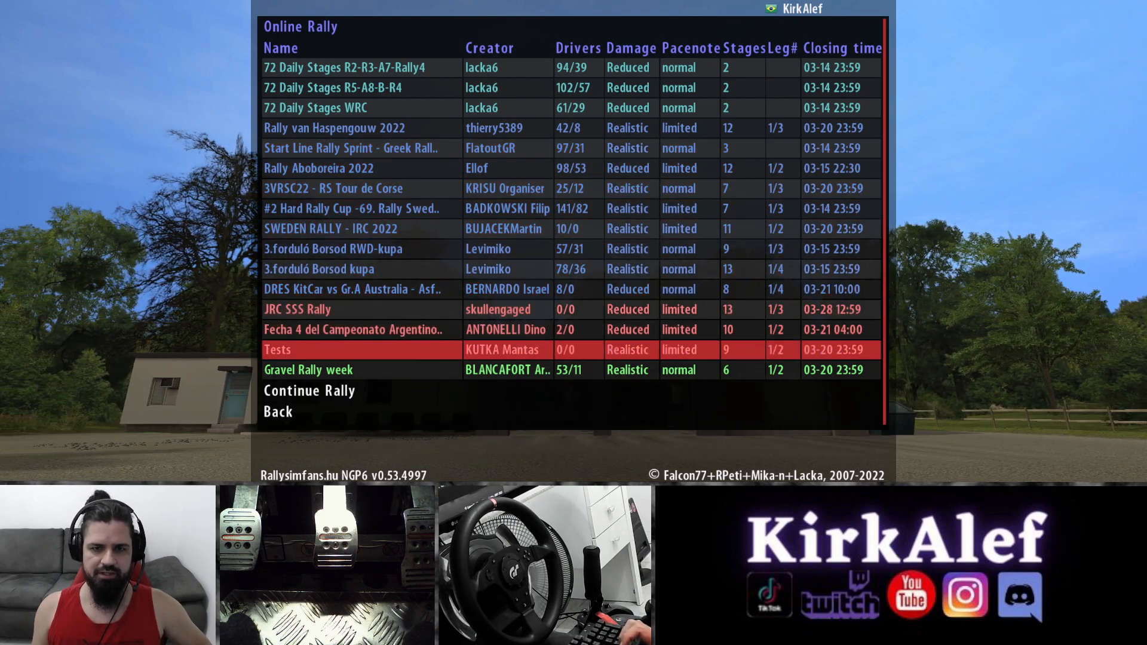
key("Down")
key("Down")
key("Down")
key("Down")
key("Down")
key("Down")
key("Down")
key("Down")
key("Down")
key("Down")
key("Down")
key("Down")
key("Down")
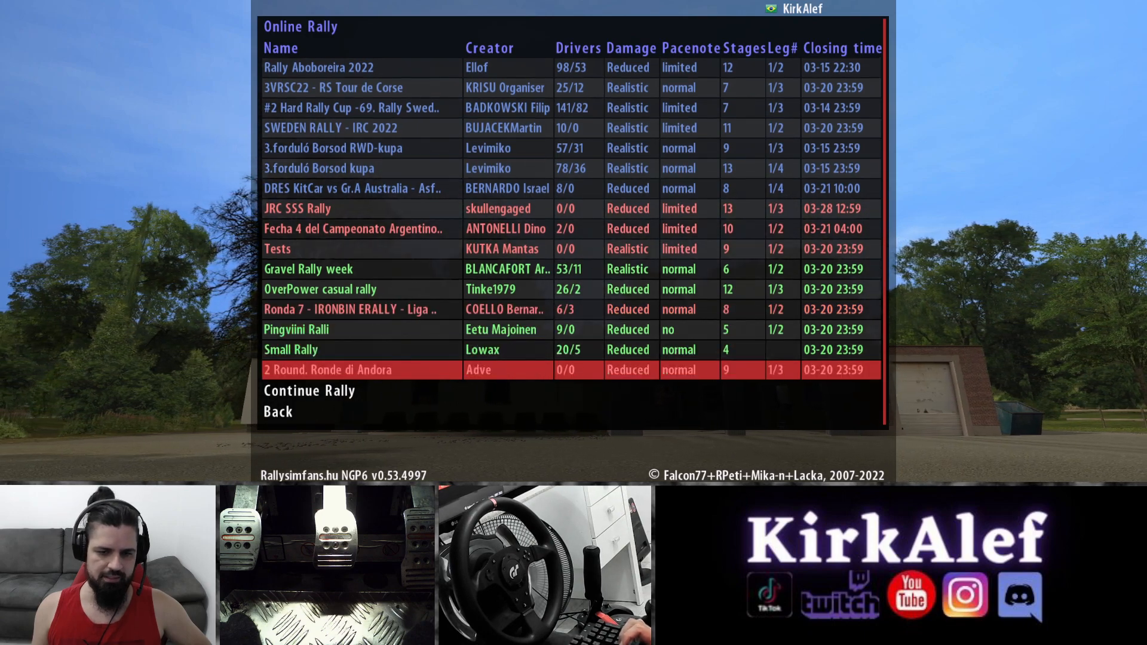
- Browse the remaining online rallies down to the end of the list and return to the Rallysimfans menu
key("Down")
key("Down")
key("Down")
key("Down")
key("Down")
key("Down")
key("Down")
key("Down")
key("Down")
key("Down")
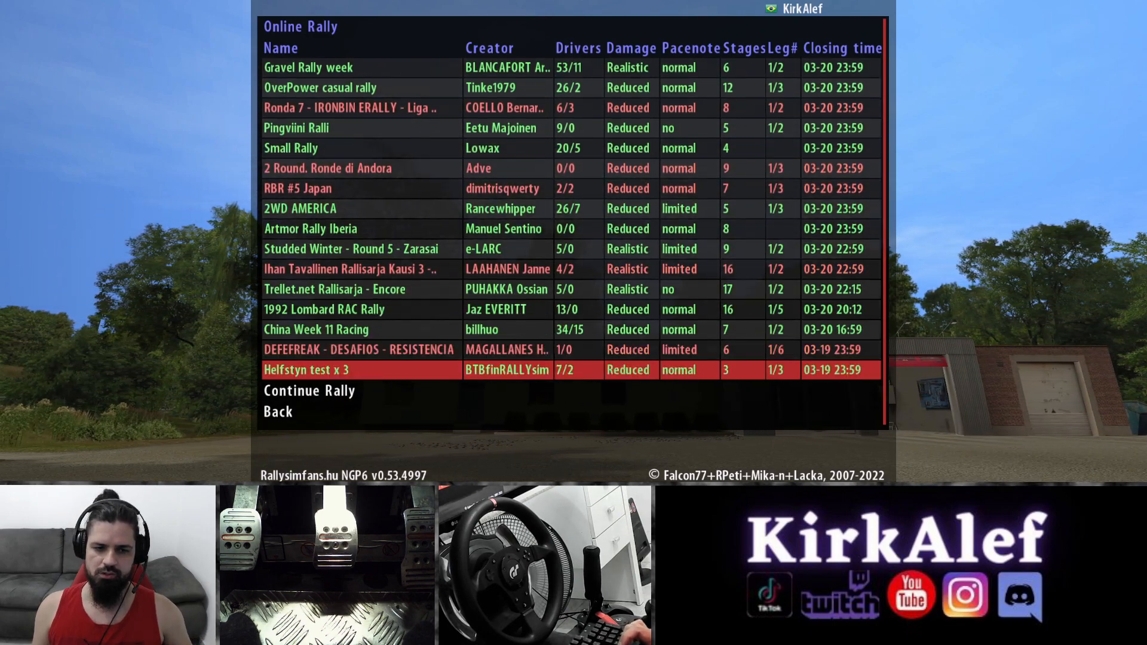
key("Down")
key("Down")
key("Down")
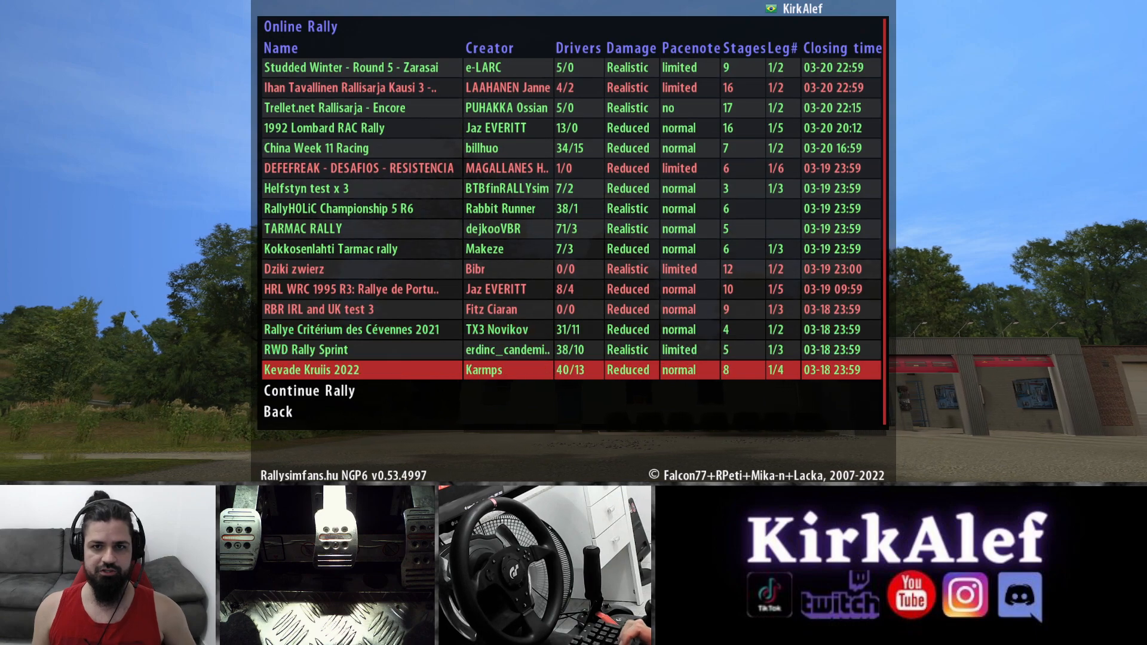
key("Down")
key("Down")
key("Down")
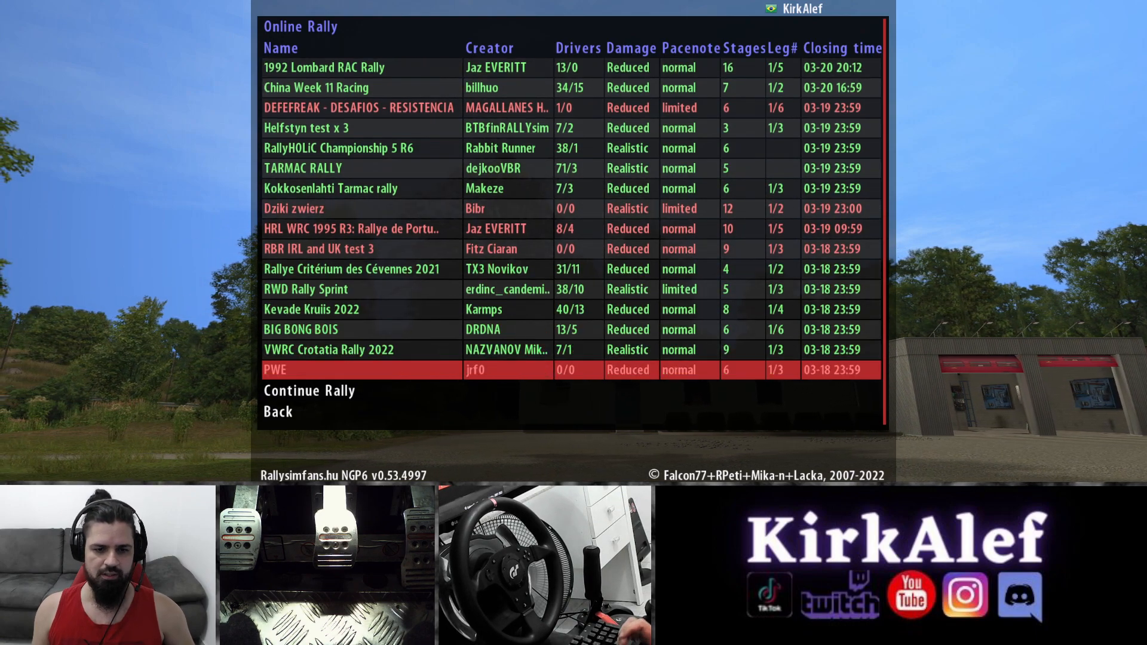
key("Down")
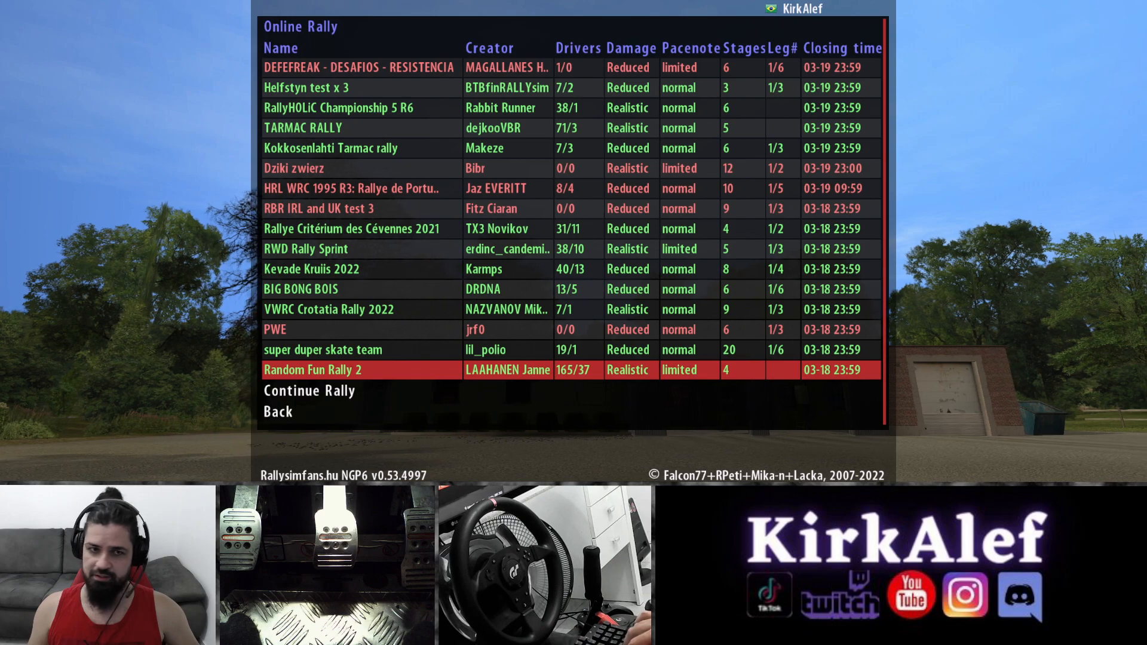
key("Down")
key("Down")
key("Down")
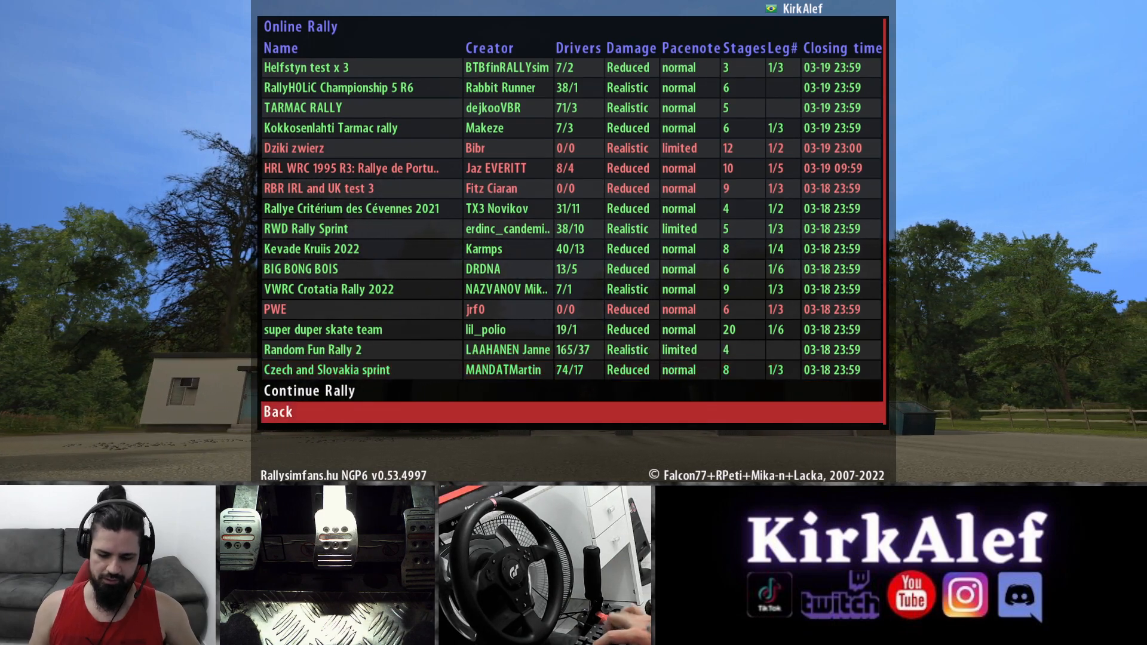
key("Return")
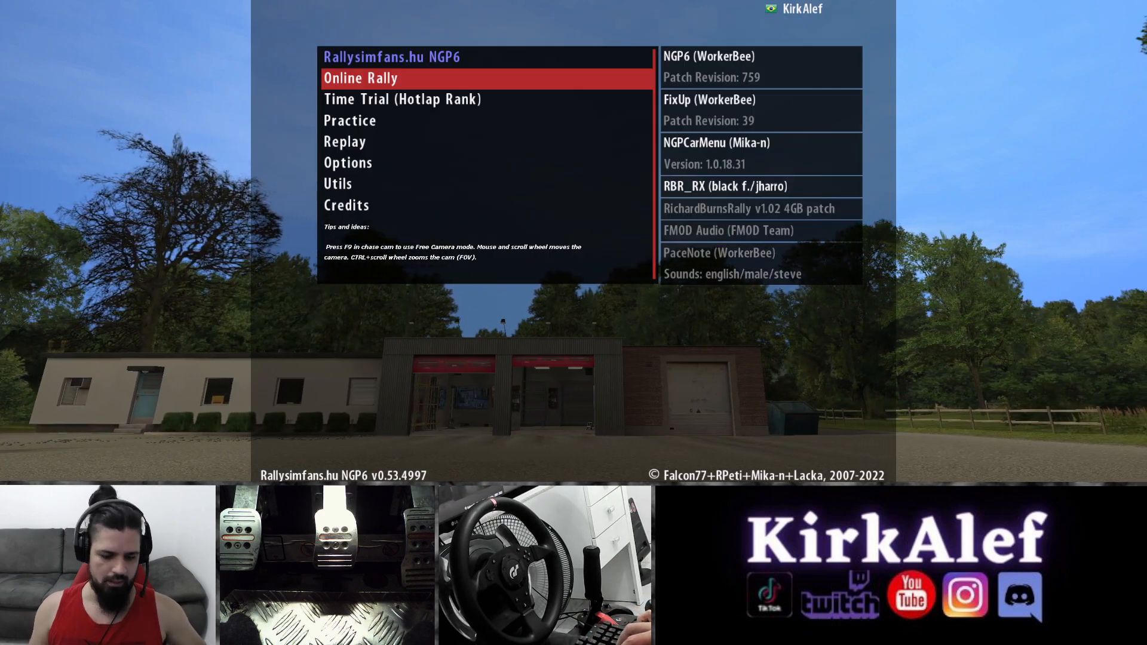
key("Down")
key("Down")
key("Down")
key("Down")
key("Return")
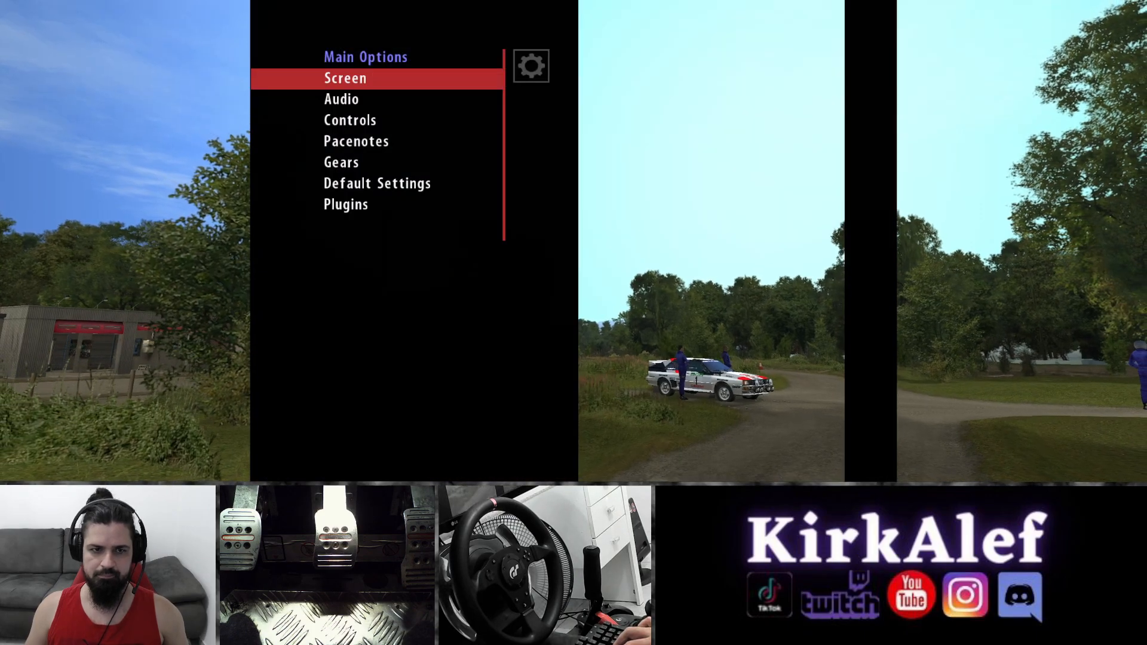
key("Escape")
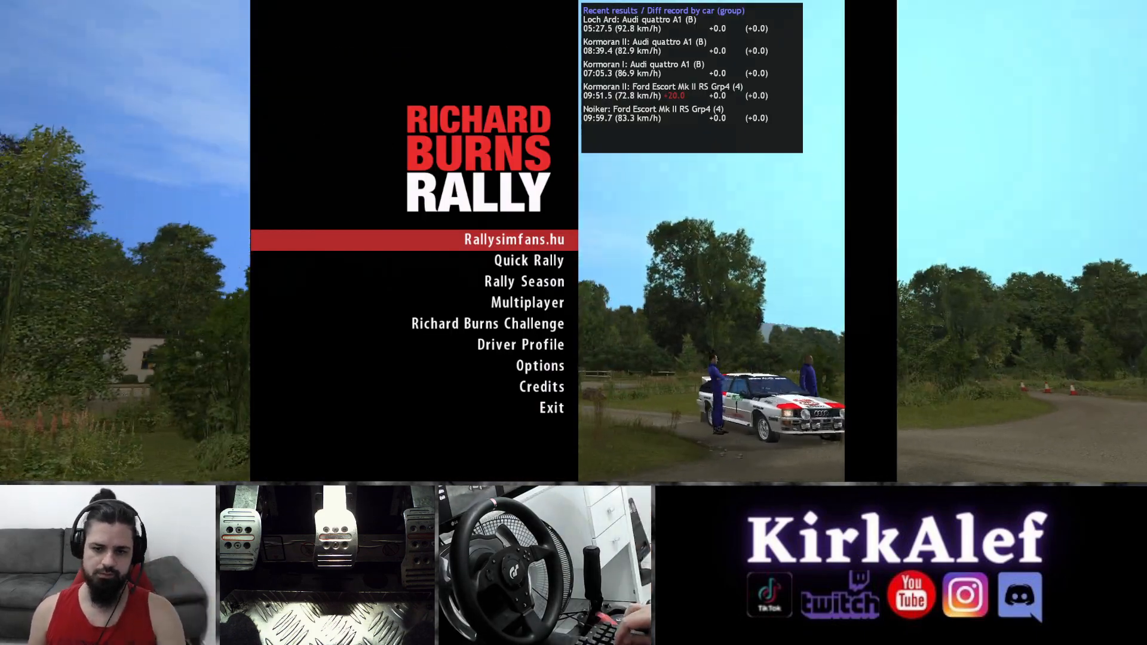
- Open the game's Audio options from the main menu
key("Down")
key("Down")
key("Down")
key("Down")
key("Down")
key("Down")
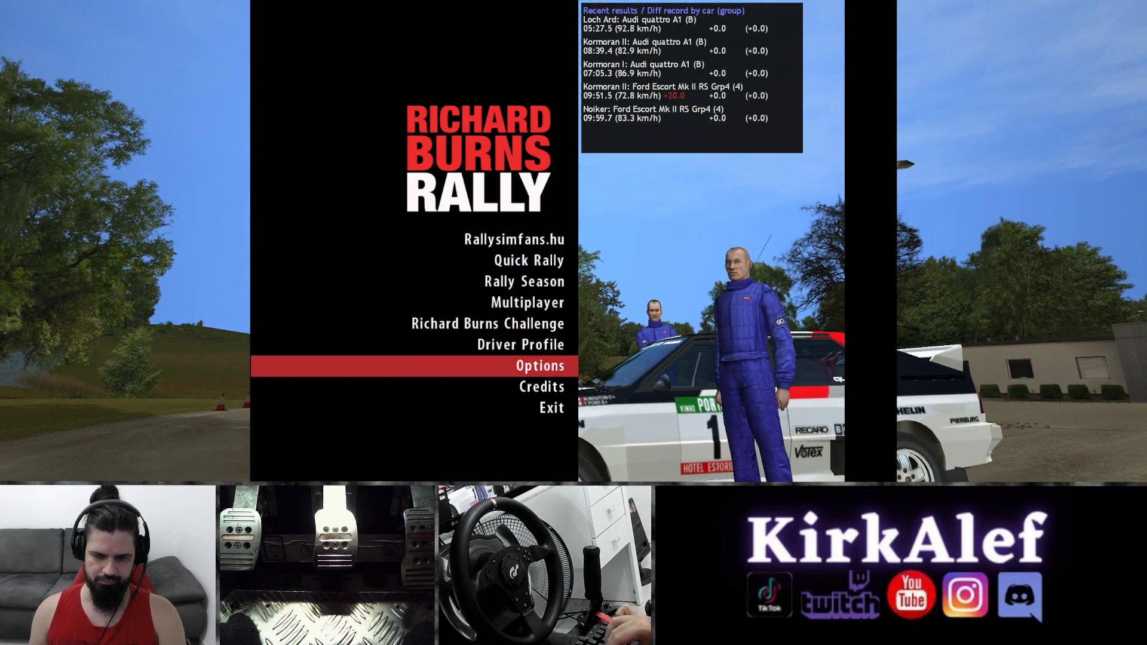
key("Return")
key("Down")
key("Return")
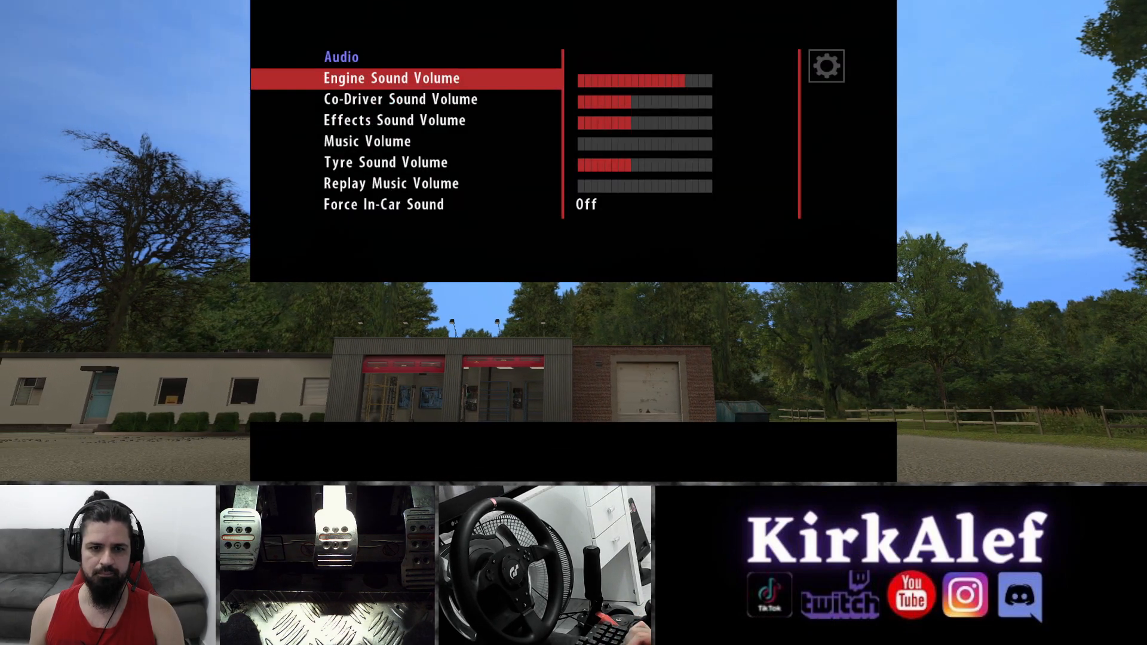
- Examine the engine, co-driver, effects, music and tyre sound volumes, and return to the main options
key("Down")
key("Down")
key("Down")
key("Down")
key("Up")
key("Up")
key("Up")
key("Up")
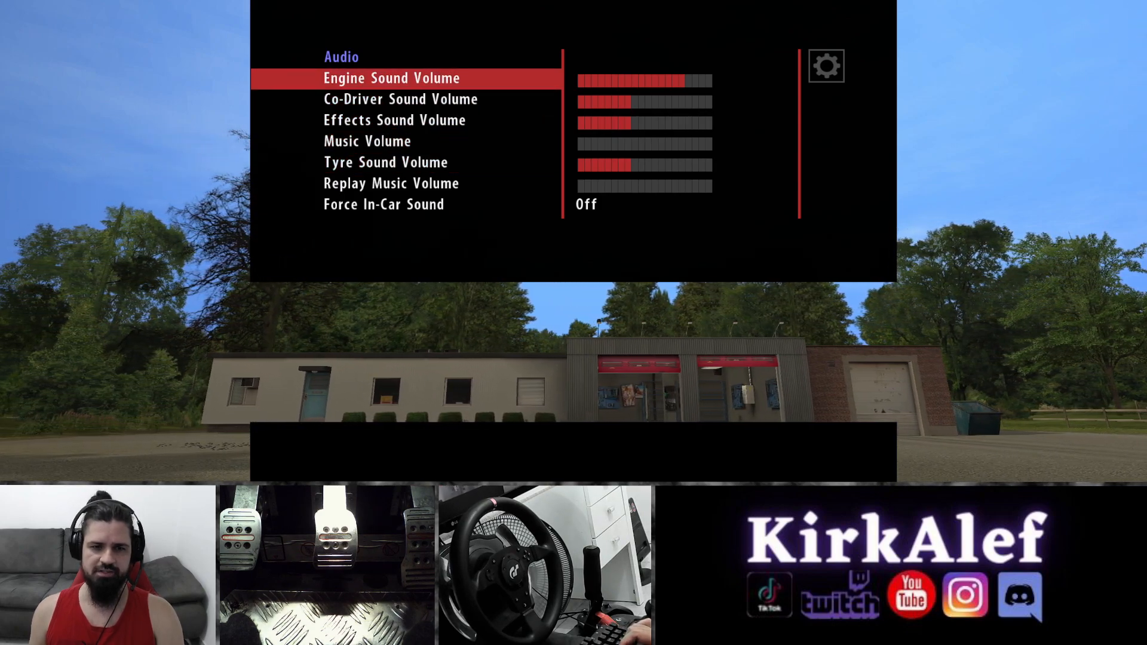
key("Down")
key("Down")
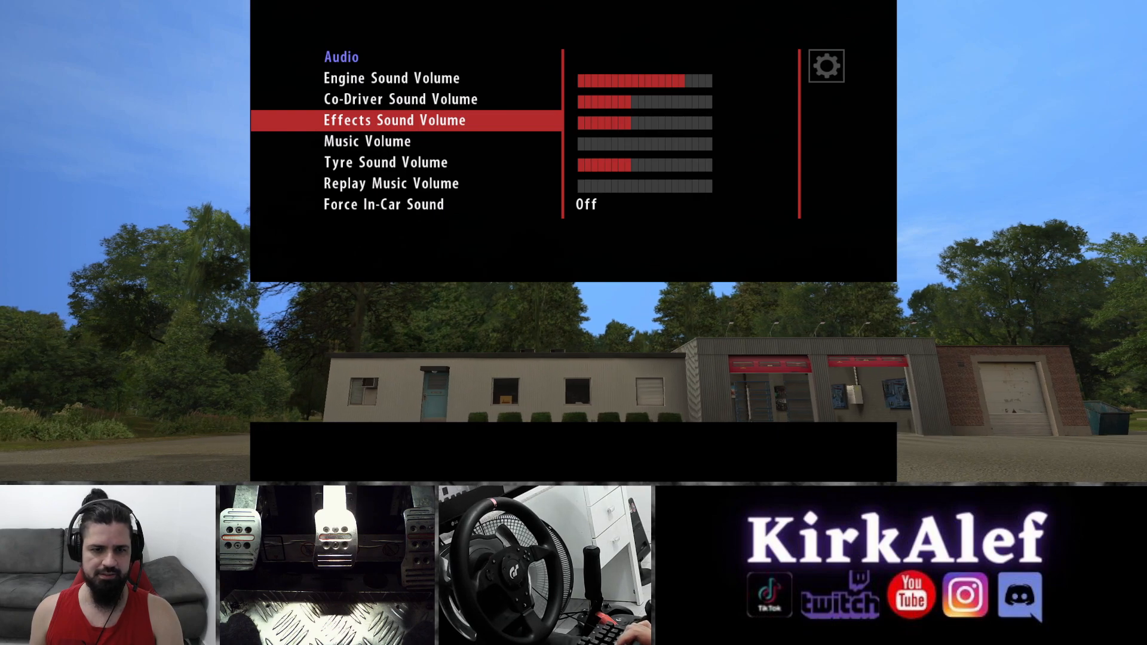
key("Down")
key("Down")
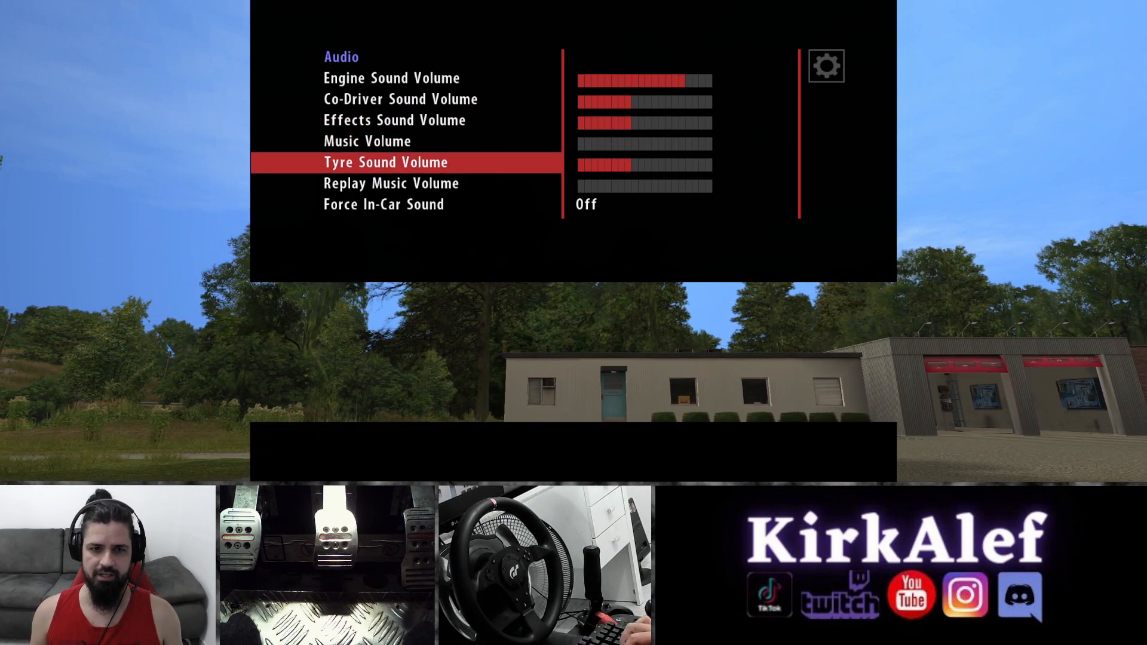
key("Escape")
- Examine the Gears options for default gears, neutral lock, gear protection and clutch help, and close them
key("Down")
key("Down")
key("Down")
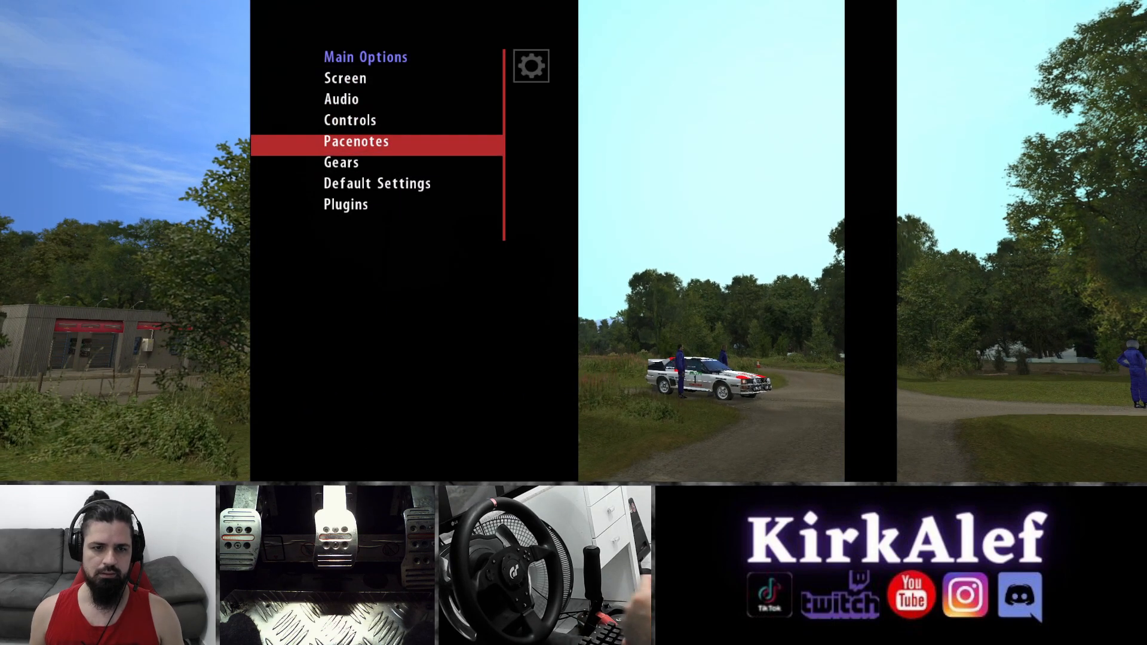
key("Down")
key("Return")
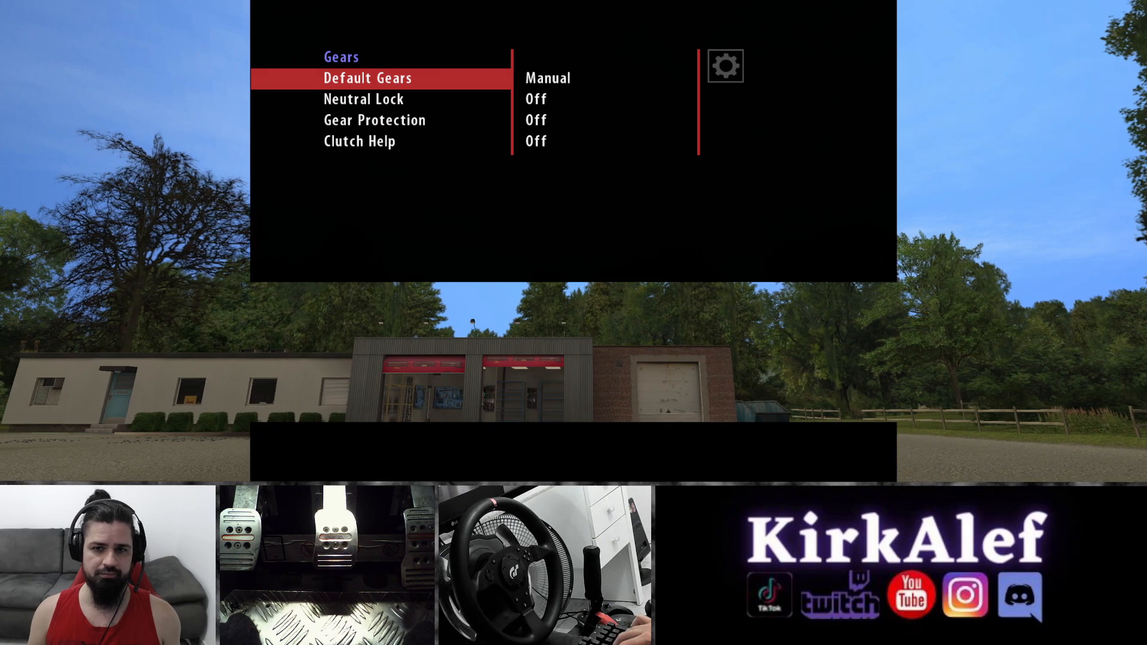
key("Escape")
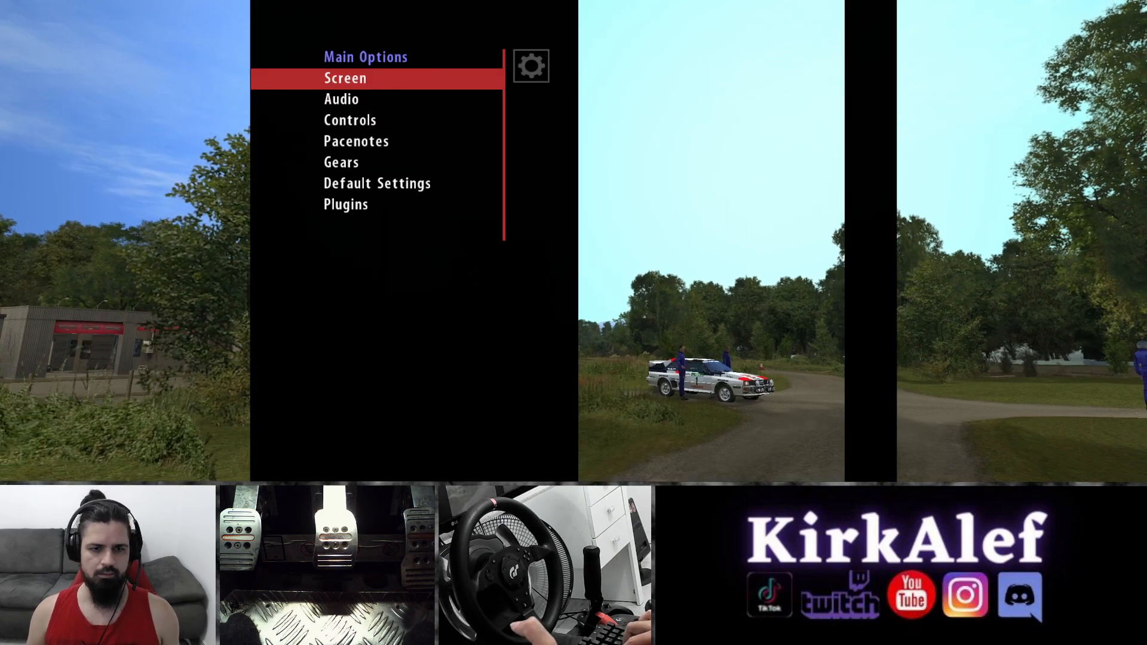
- Look through the list of installed plugins and return to the main options
key("Down")
key("Down")
key("Down")
key("Down")
key("Down")
key("Down")
key("Return")
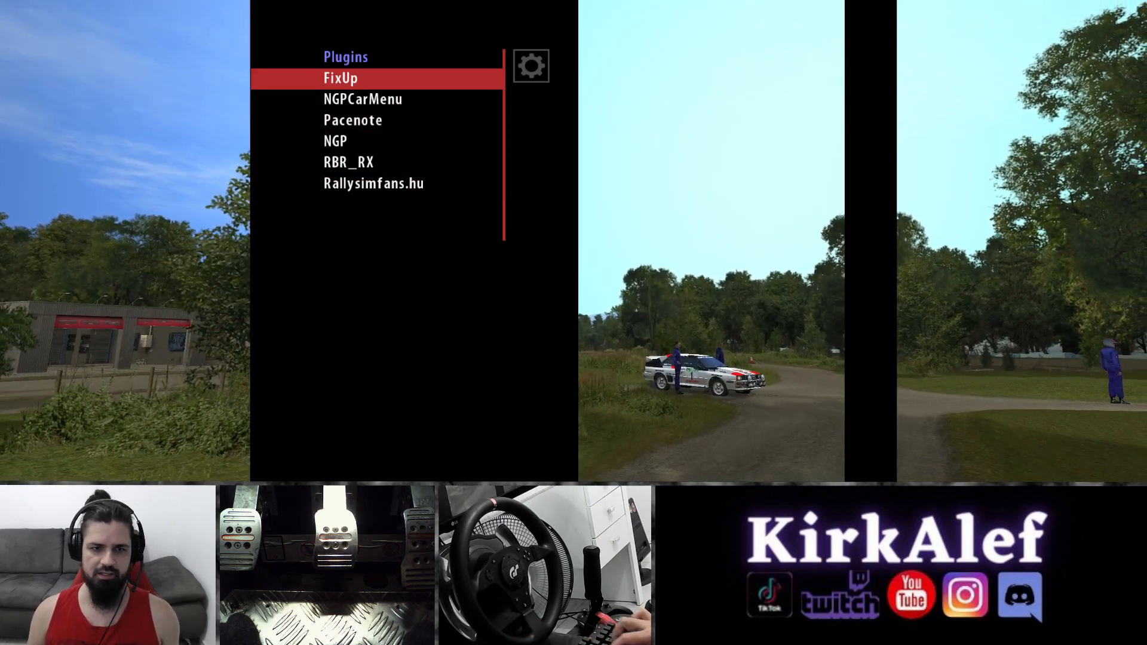
key("Down")
key("Down")
key("Down")
key("Down")
key("Down")
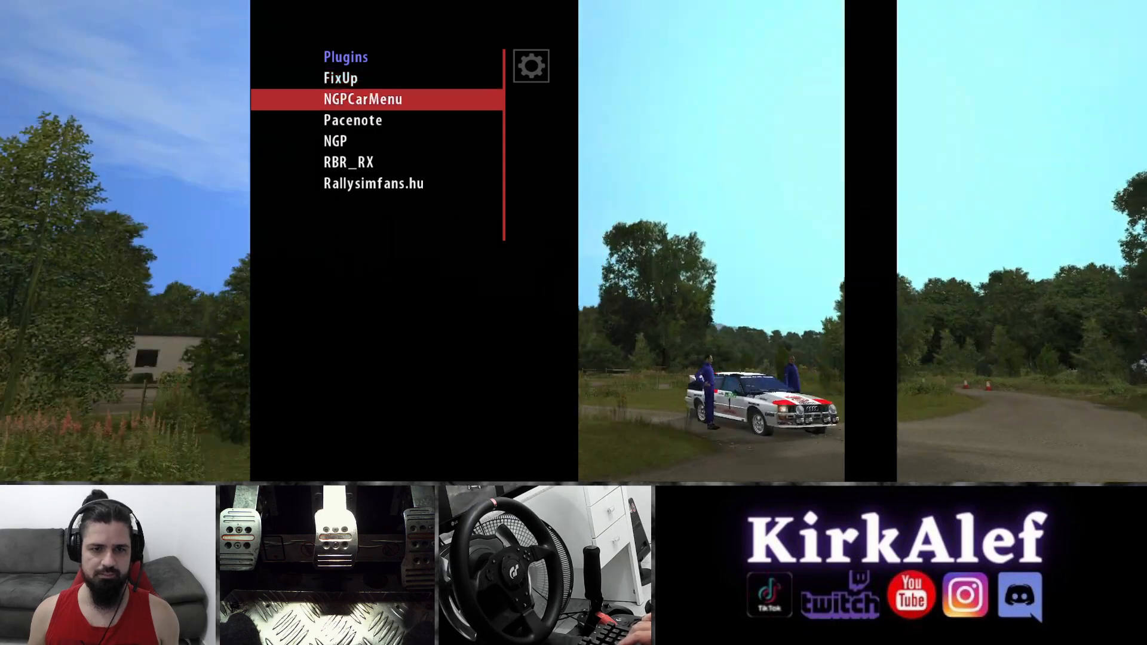
key("Up")
key("Up")
key("Up")
key("Escape")
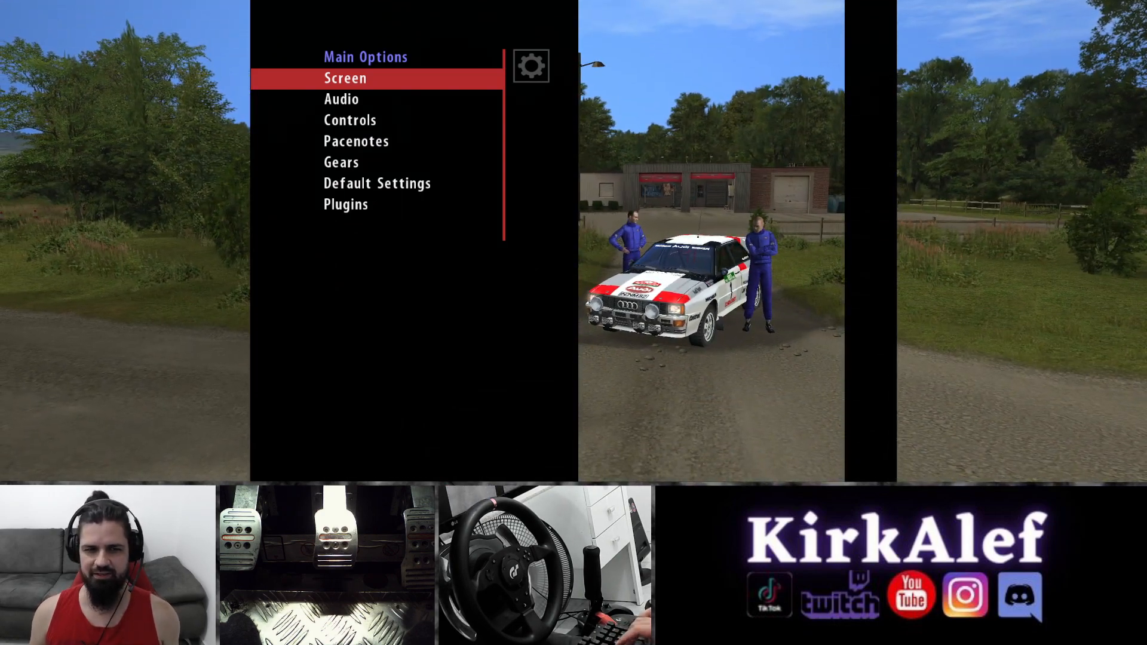
- Open the Controls options and examine the input device list and the Controller Setup entries
key("Down")
key("Down")
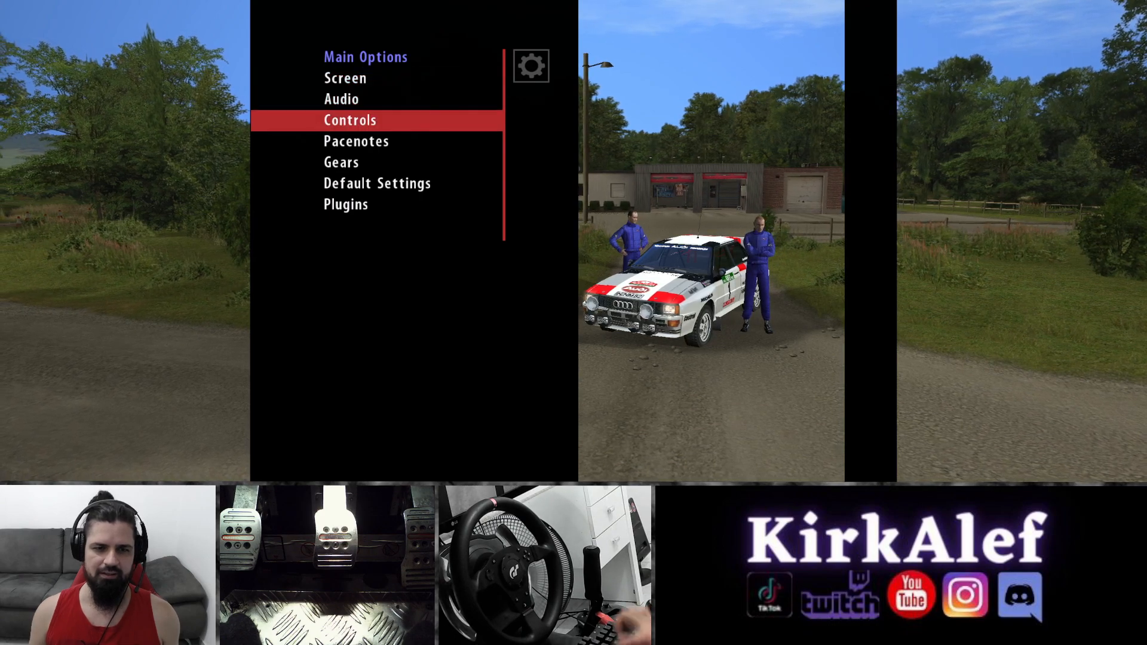
key("Return")
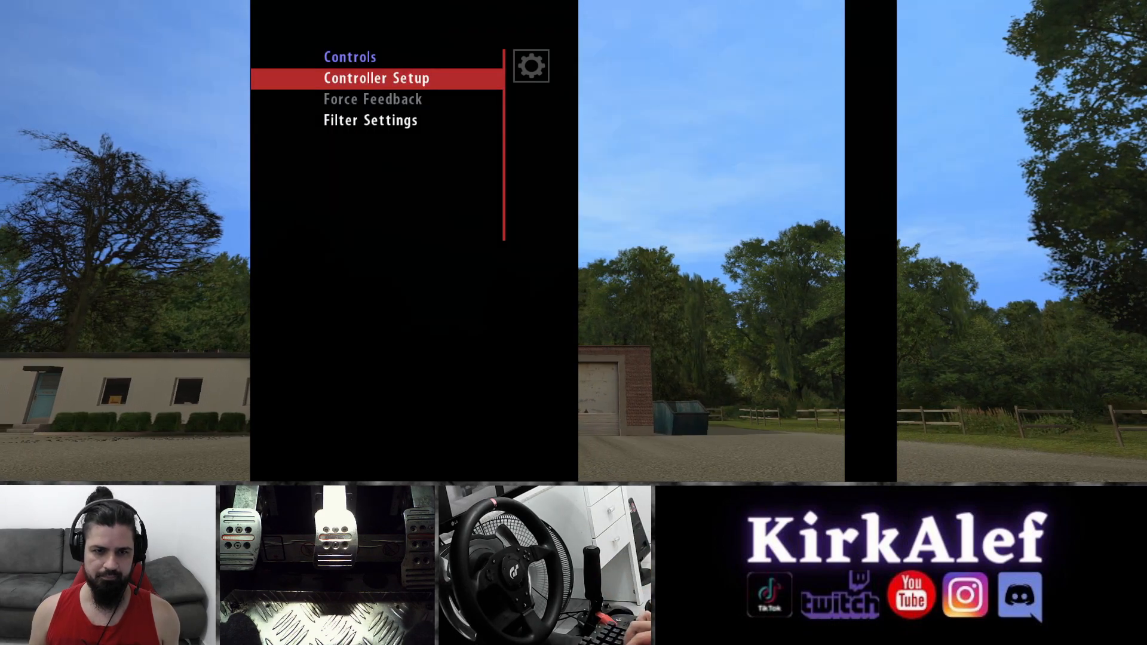
key("Return")
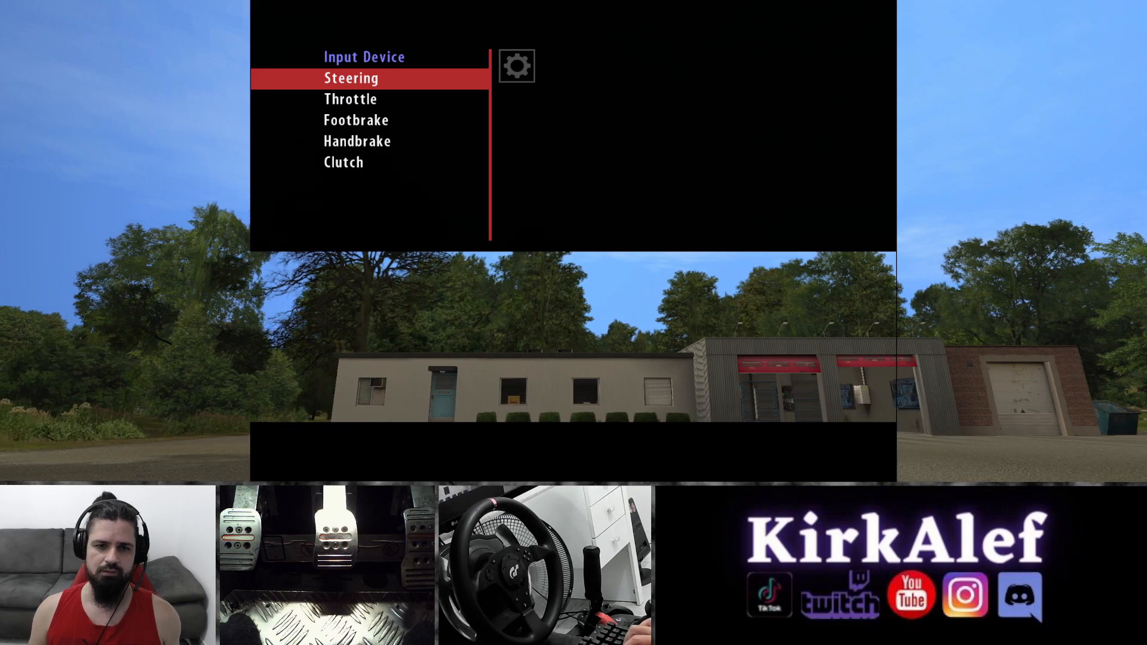
key("Escape")
key("Return")
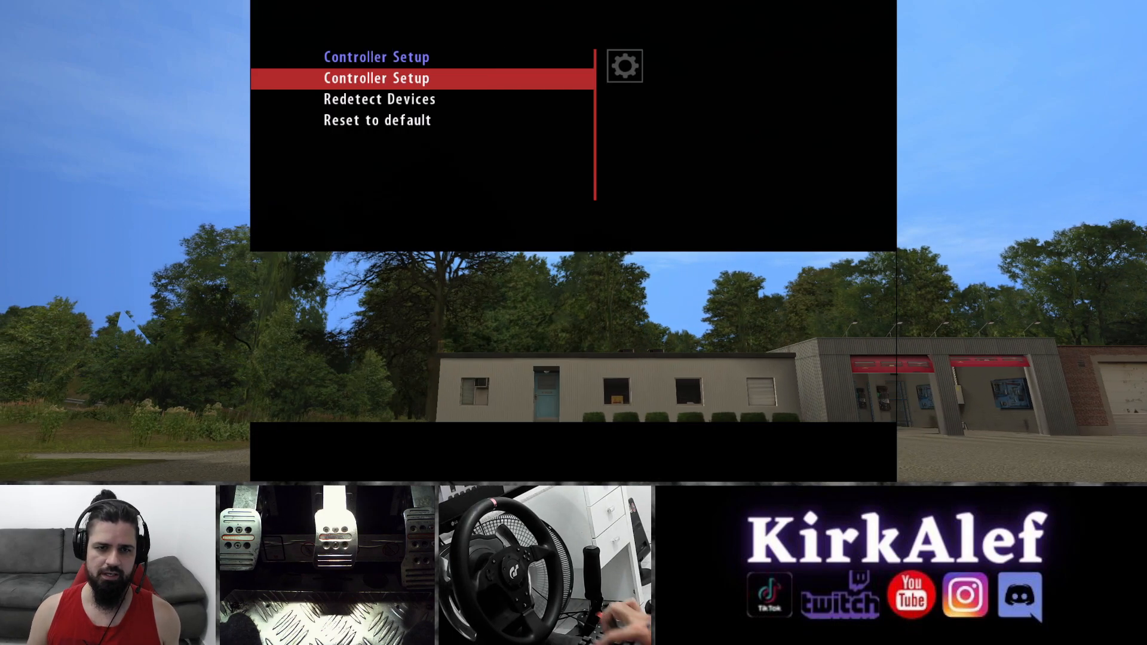
key("Escape")
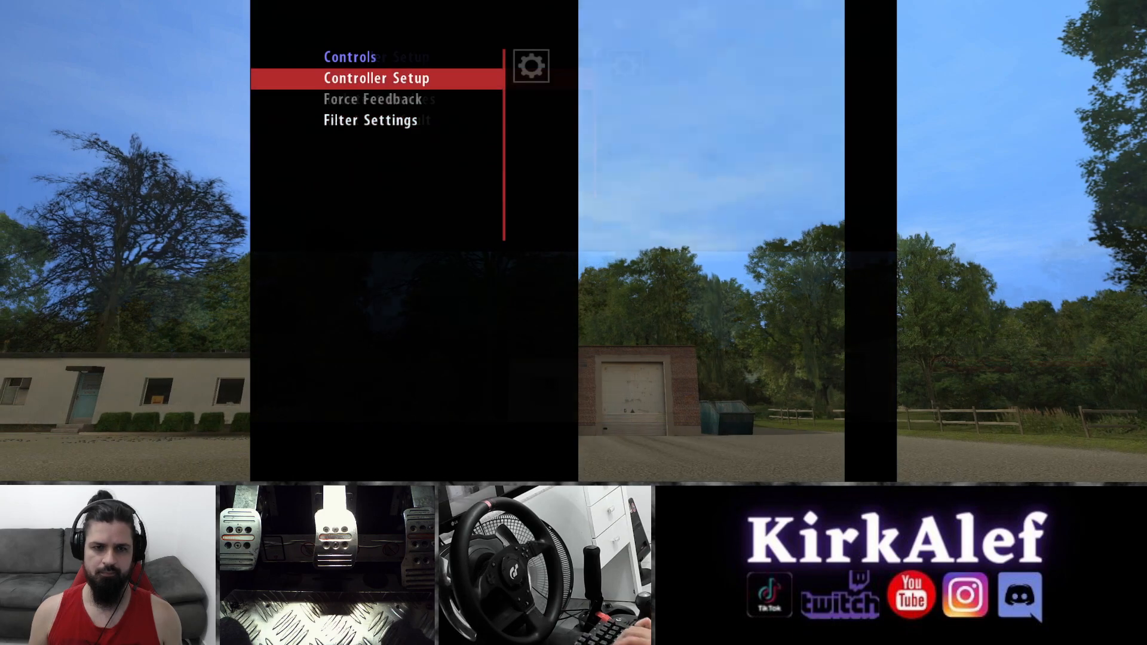
- Reset the controller setup to default and open the list of control assignments
key("Return")
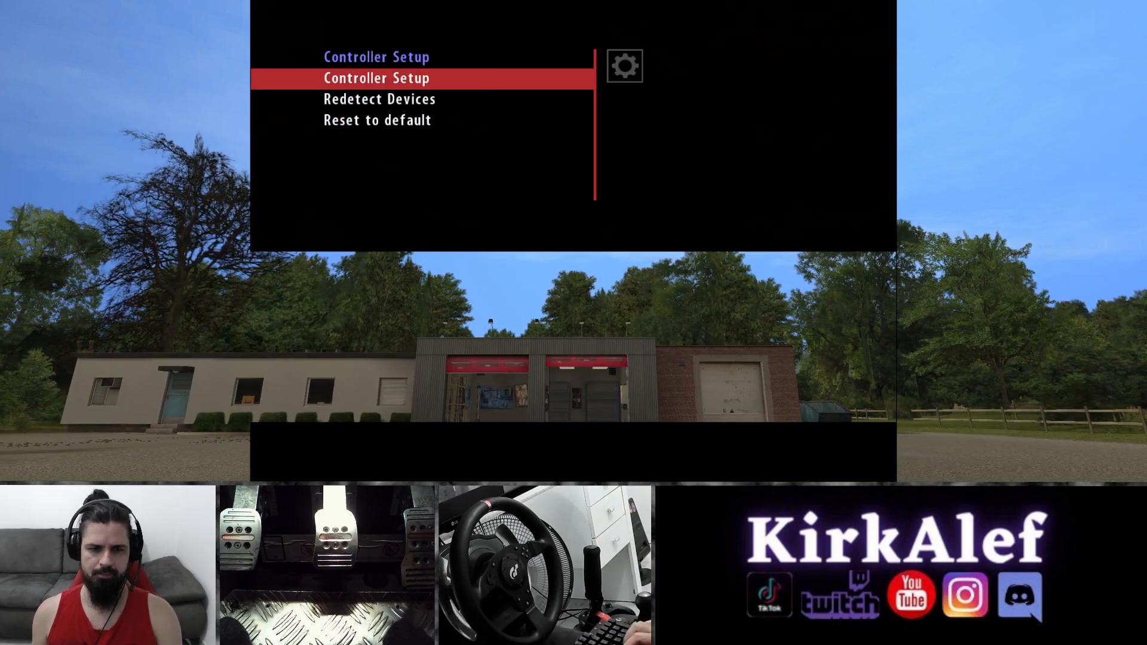
key("Down")
key("Down")
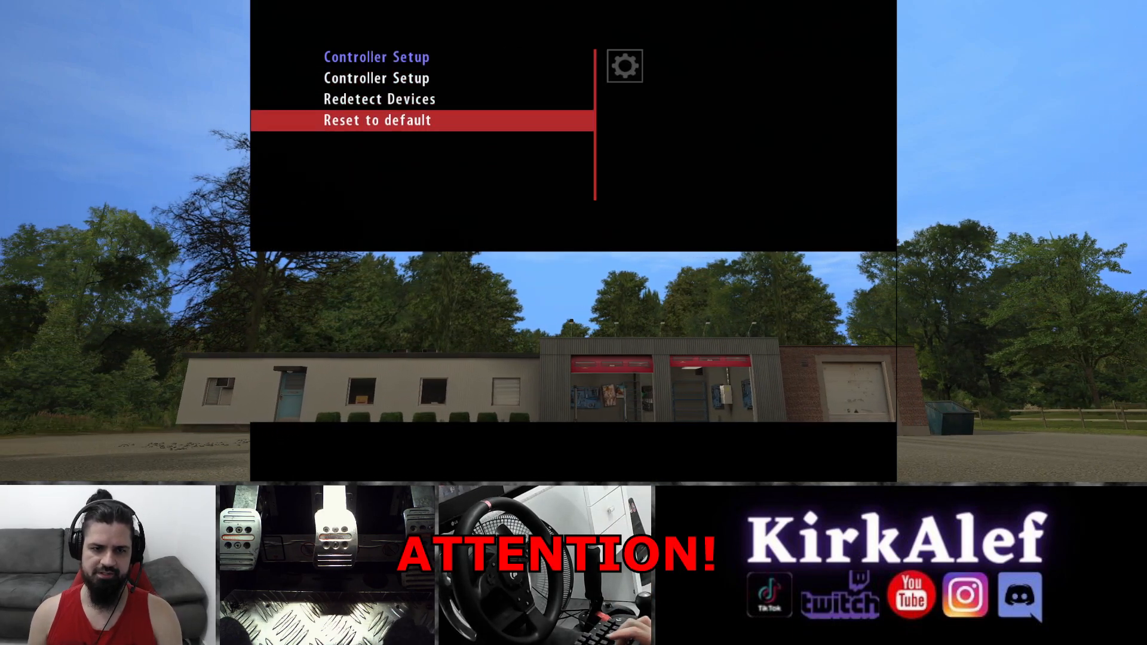
key("Return")
key("Return")
key("Up")
key("Up")
key("Return")
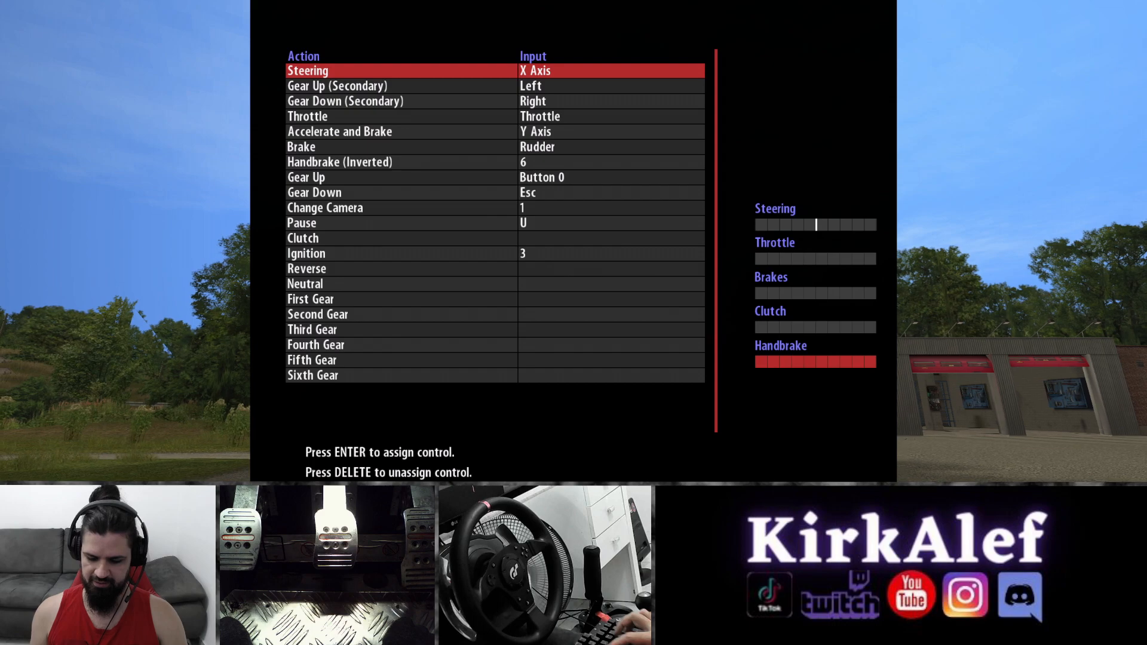
- Unassign all existing control inputs, including steering, throttle, brake, handbrake, gears, camera, pause and ignition
key("Down")
key("Down")
key("Delete")
key("Down")
key("Delete")
key("Down")
key("Delete")
key("Down")
key("Delete")
key("Down")
key("Delete")
key("Down")
key("Delete")
key("Down")
key("Delete")
key("Down")
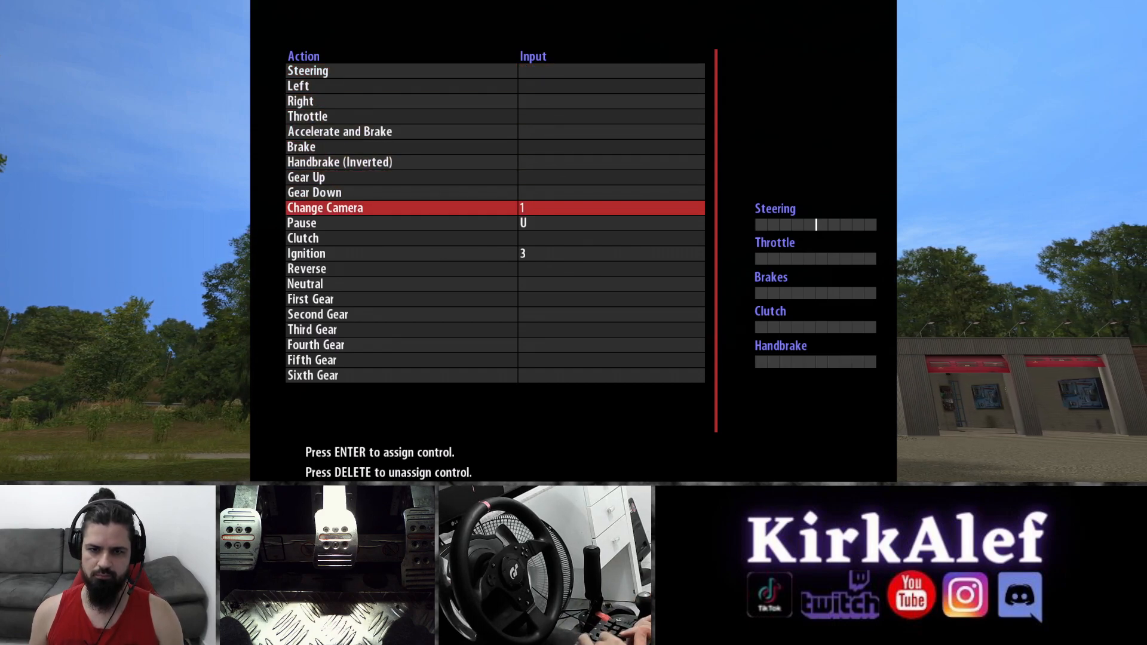
key("Delete")
key("Down")
key("Delete")
key("Down")
key("Down")
key("Delete")
- Try to assign the steering wheel's axis to the Steering action
key("Up")
key("Up")
key("Up")
key("Up")
key("Up")
key("Up")
key("Up")
key("Up")
key("Up")
key("Up")
key("Up")
key("Up")
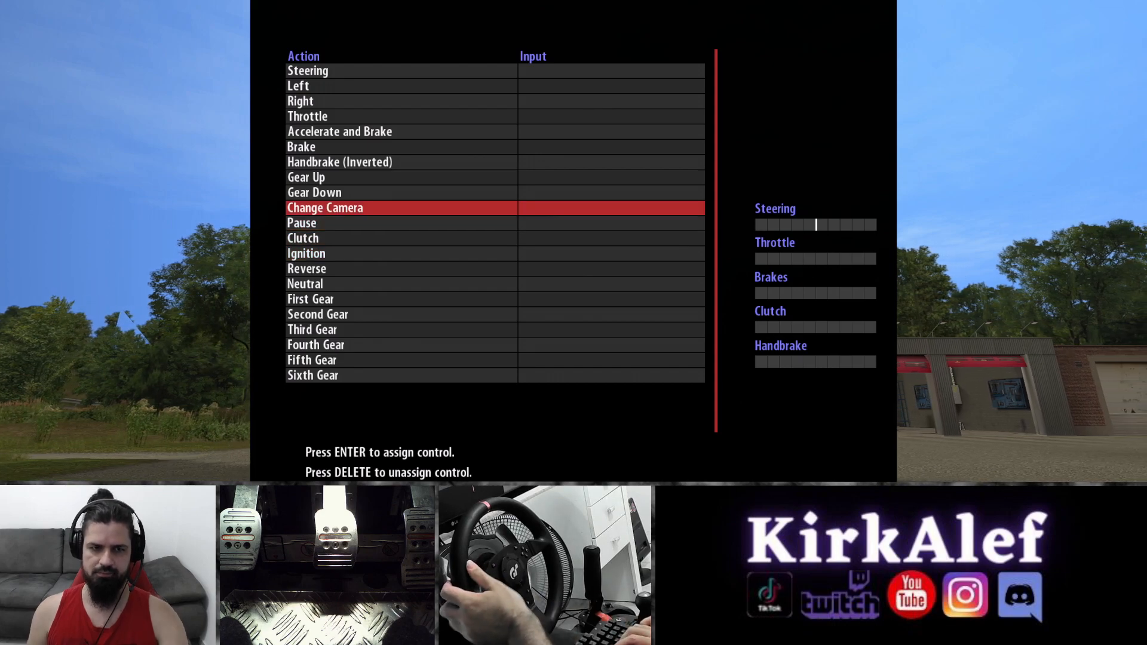
key("Return")
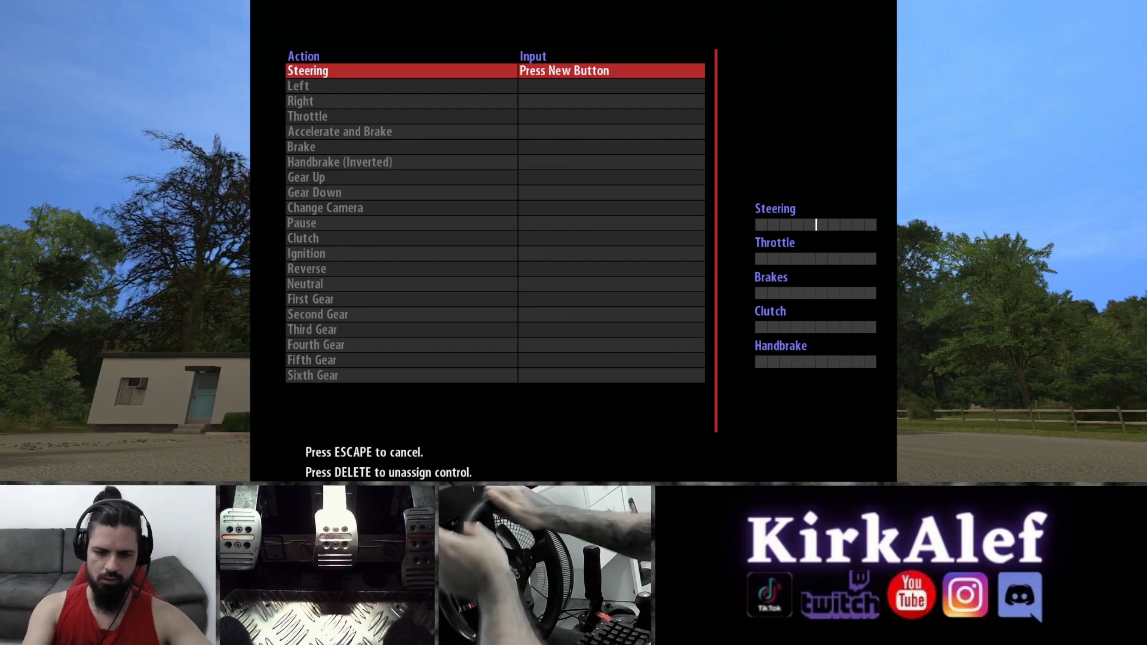
key("Escape")
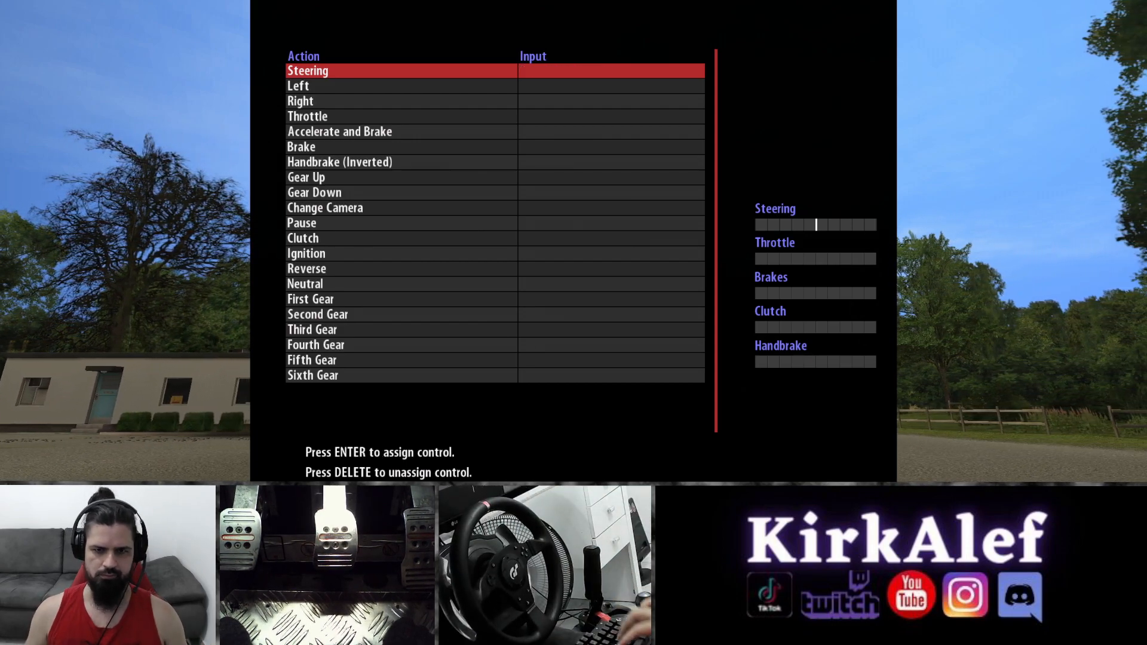
- Reopen the control assignments and assign the wheel's Y Axis to Steering
key("Escape")
key("Down")
key("Up")
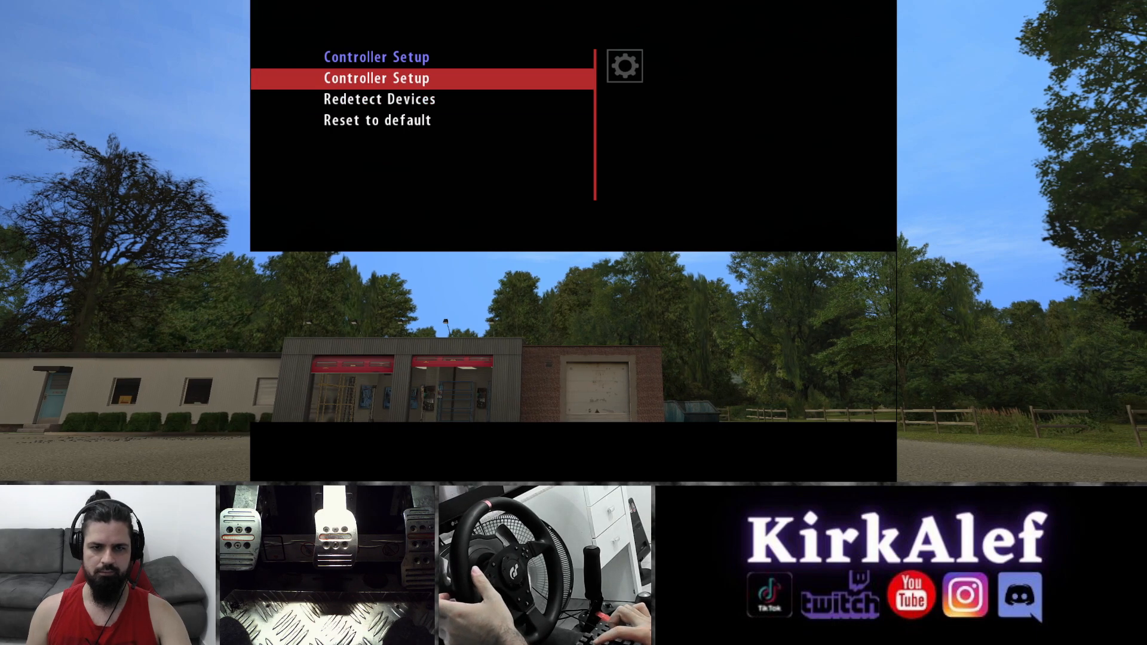
key("Return")
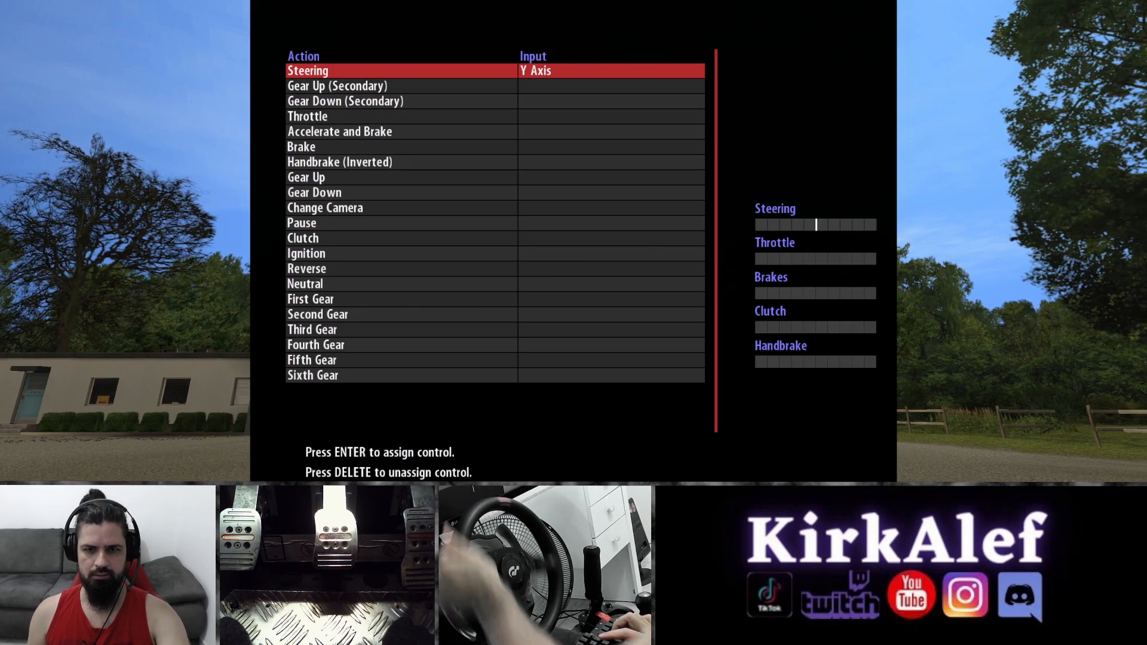
key("Return")
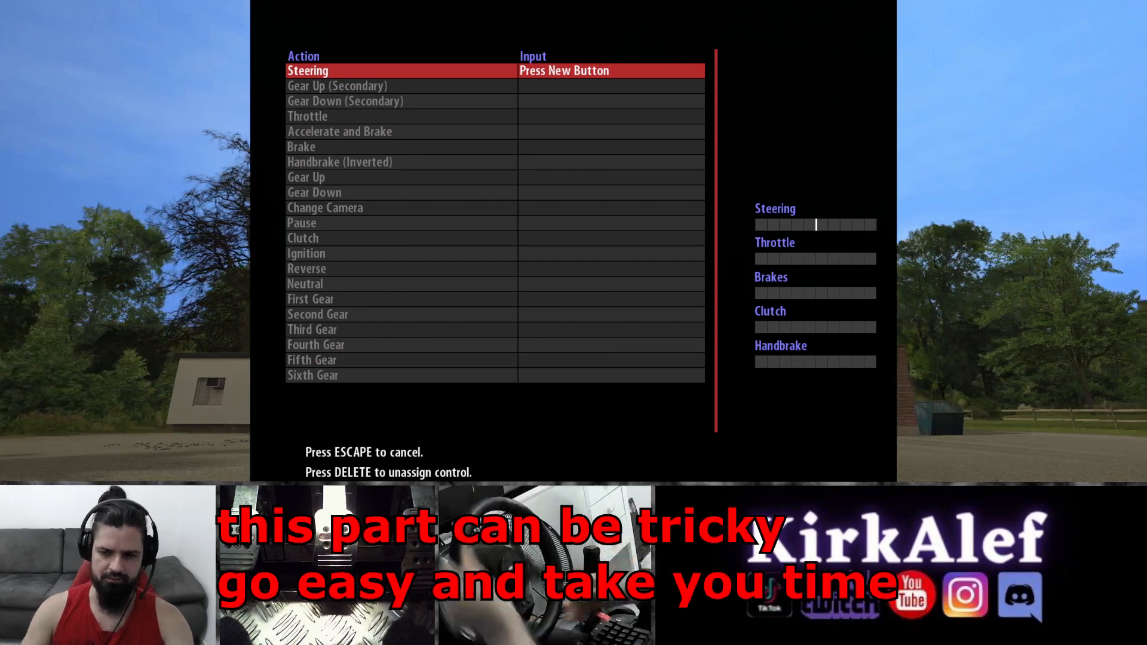
- Assign the throttle pedal's Throttle axis to Throttle and the brake pedal's Y Axis to Brake
key("Down")
key("Down")
key("Down")
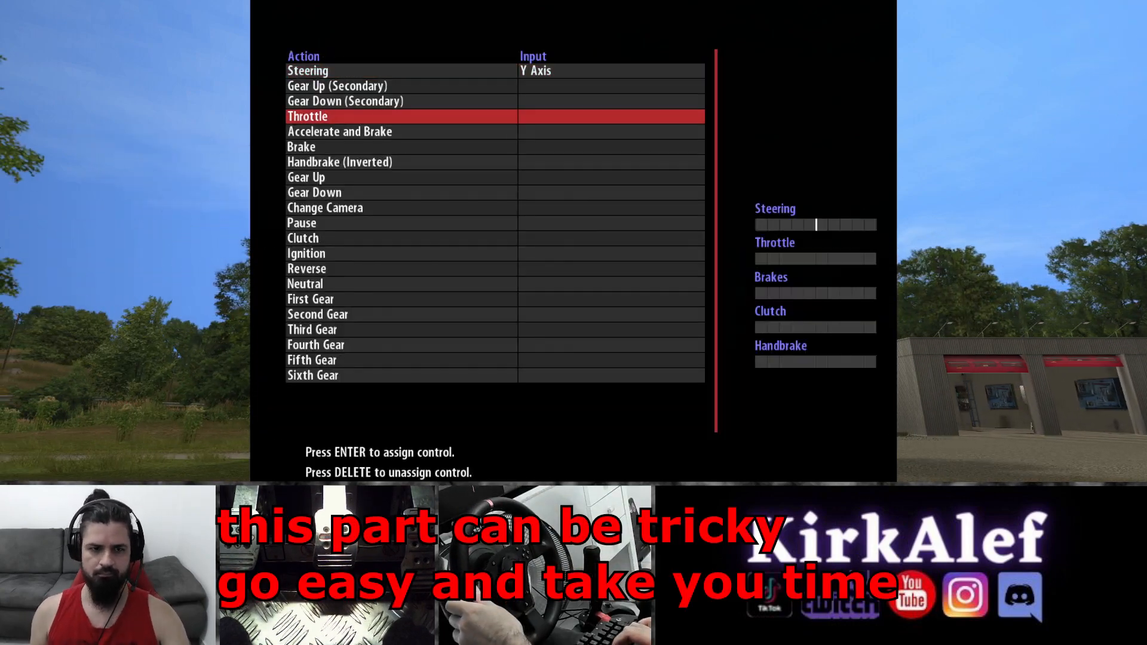
key("Return")
key("Down")
key("Down")
key("Return")
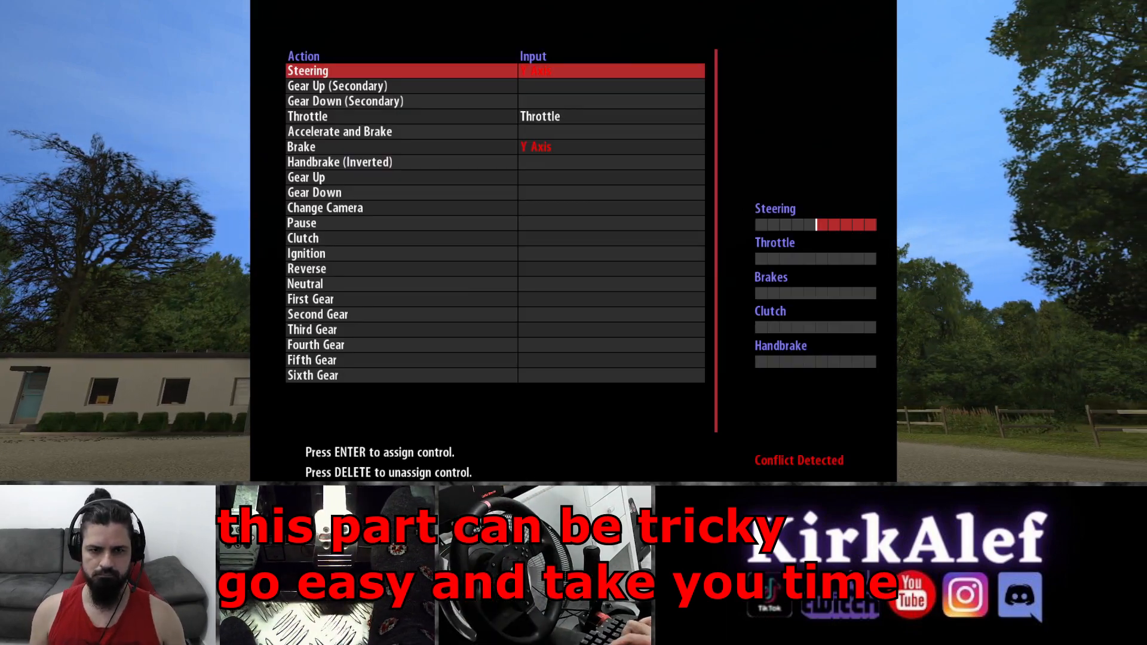
- Try to reassign the Steering action to the wheel's own axis, reopening the control assignments between attempts
key("Down")
key("Down")
key("Up")
key("Up")
key("Return")
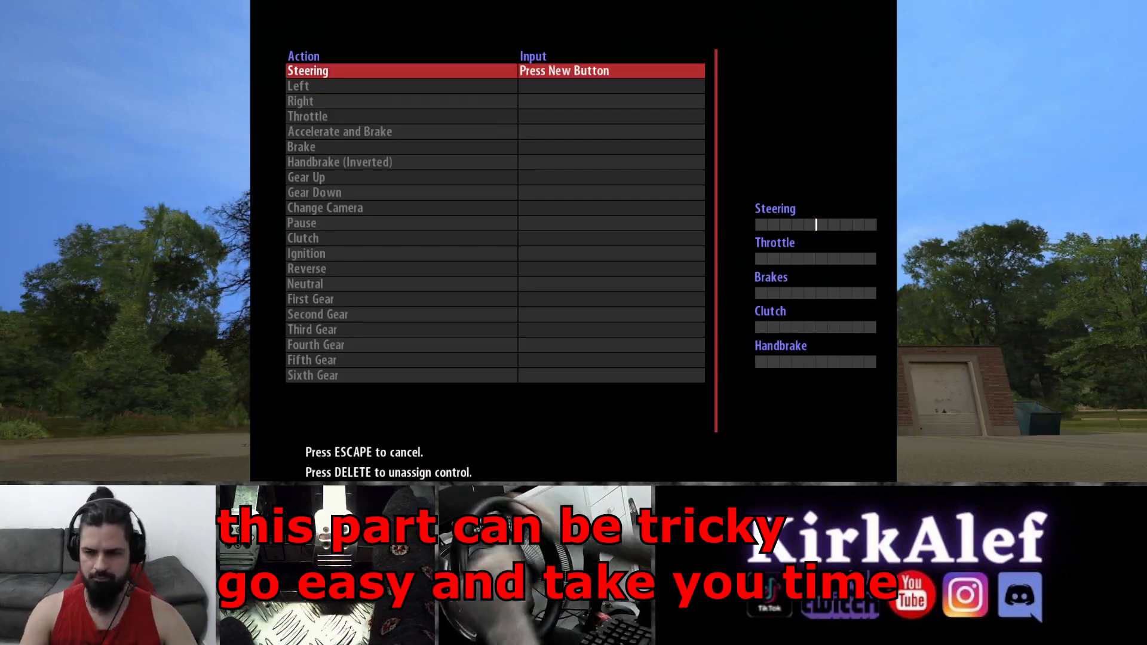
key("Escape")
key("Escape")
key("Return")
key("Return")
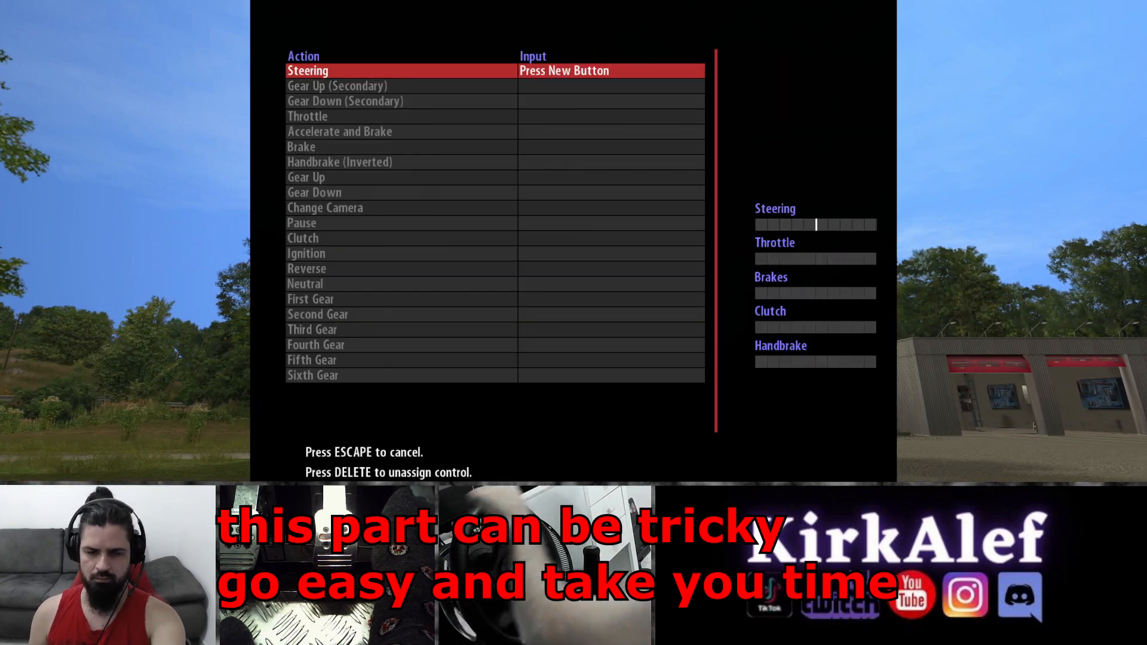
key("Escape")
- Reset the controller setup to default and start assigning a new Steering input
key("Down")
key("Down")
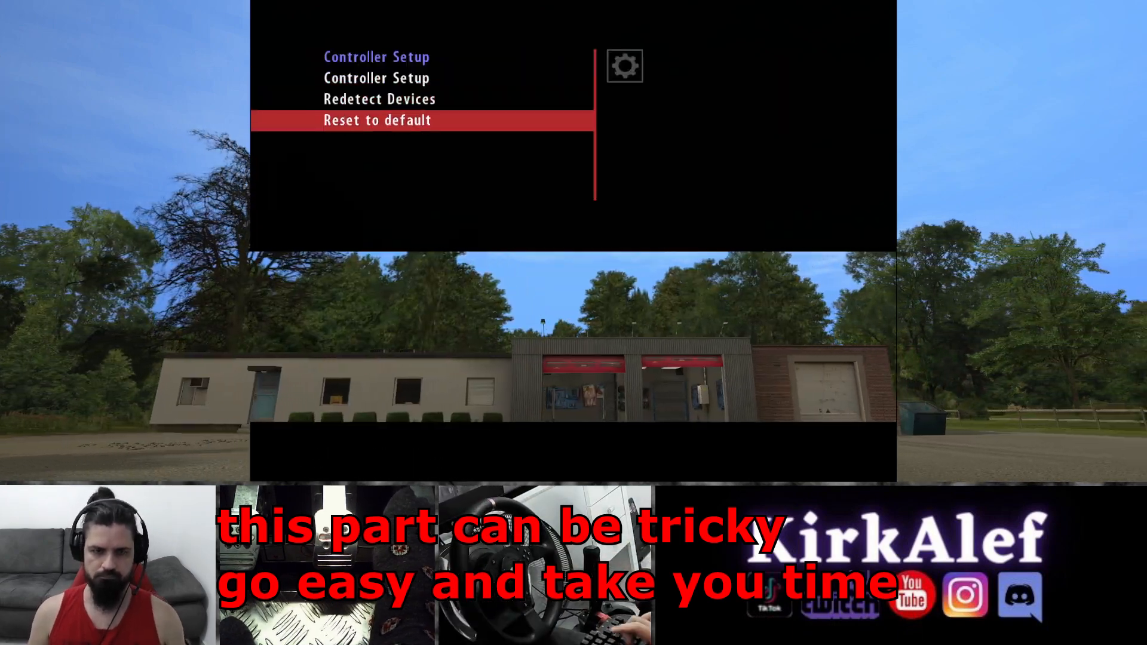
key("Return")
key("Return")
key("Up")
key("Up")
key("Return")
key("Return")
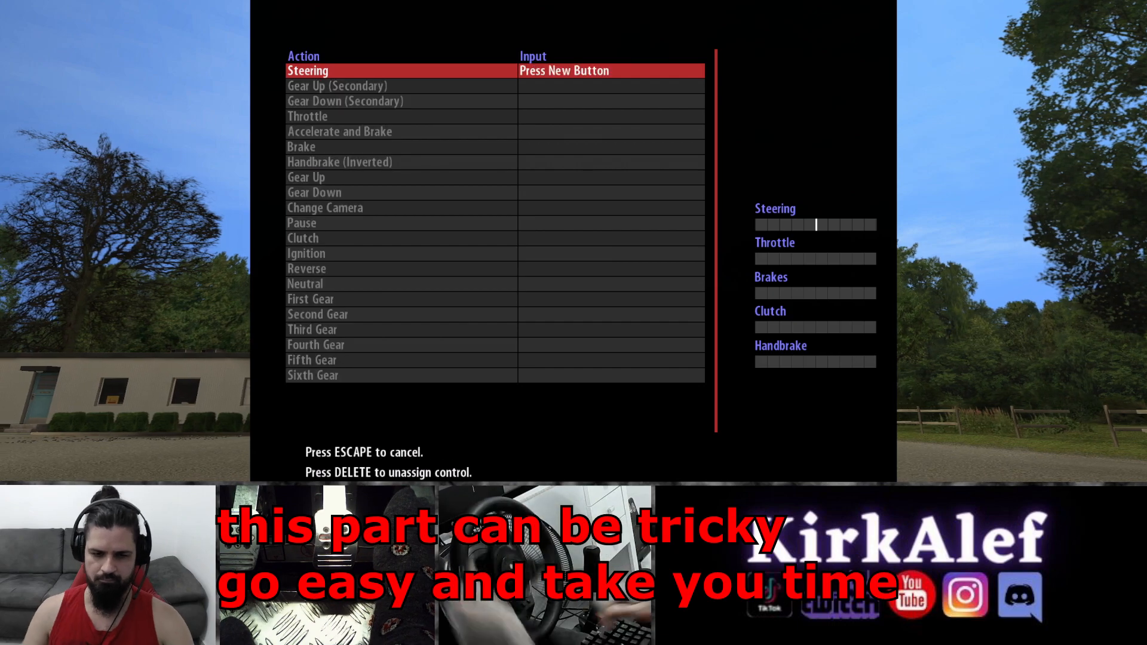
- Reset the controller setup again, assign the Y Axis to Steering and start a new Steering assignment
key("Escape")
key("Down")
key("Return")
key("Escape")
key("Up")
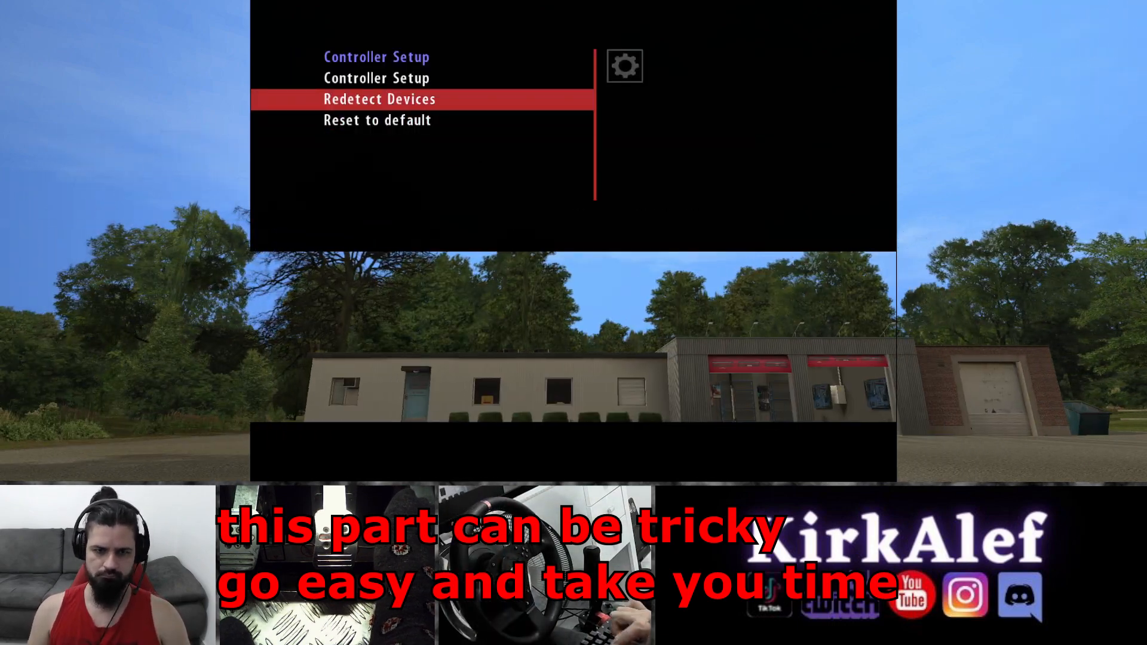
key("Up")
key("Return")
key("Return")
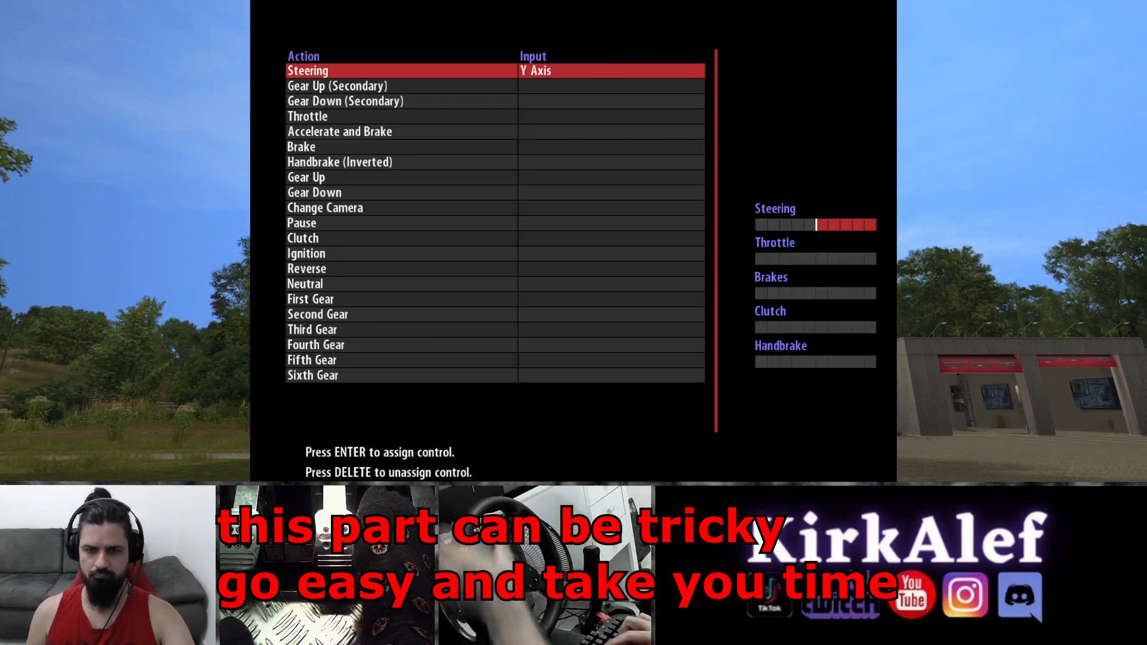
key("Return")
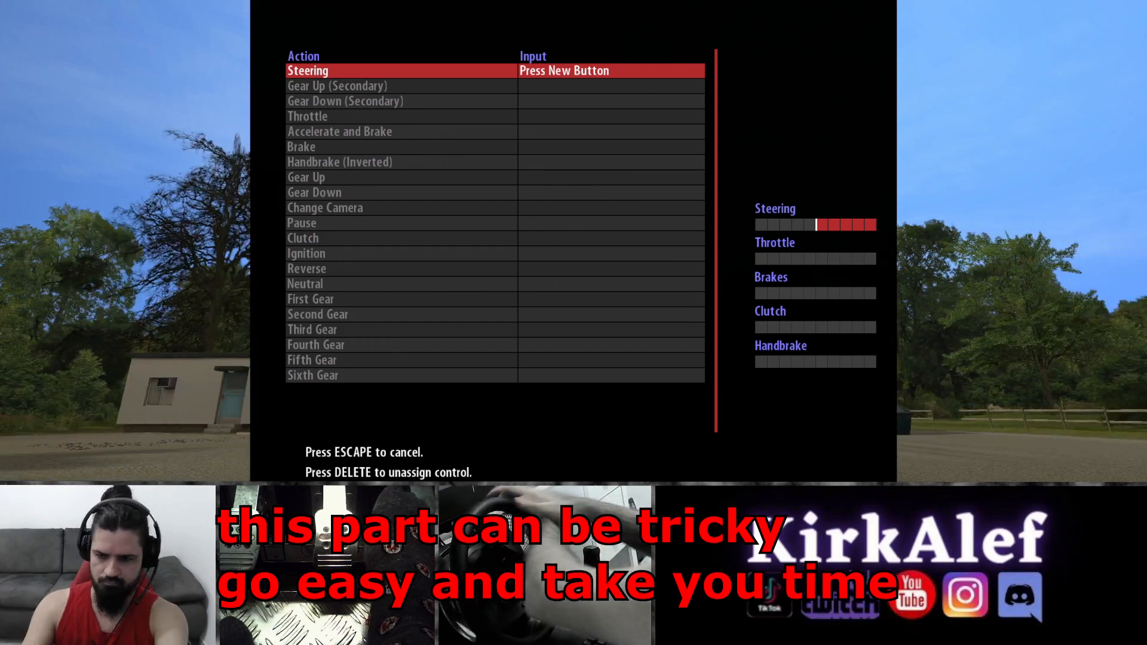
- Restore the default controls and retry the Steering assignment with the wheel, picking the Y Axis
key("Escape")
key("Down")
key("Return")
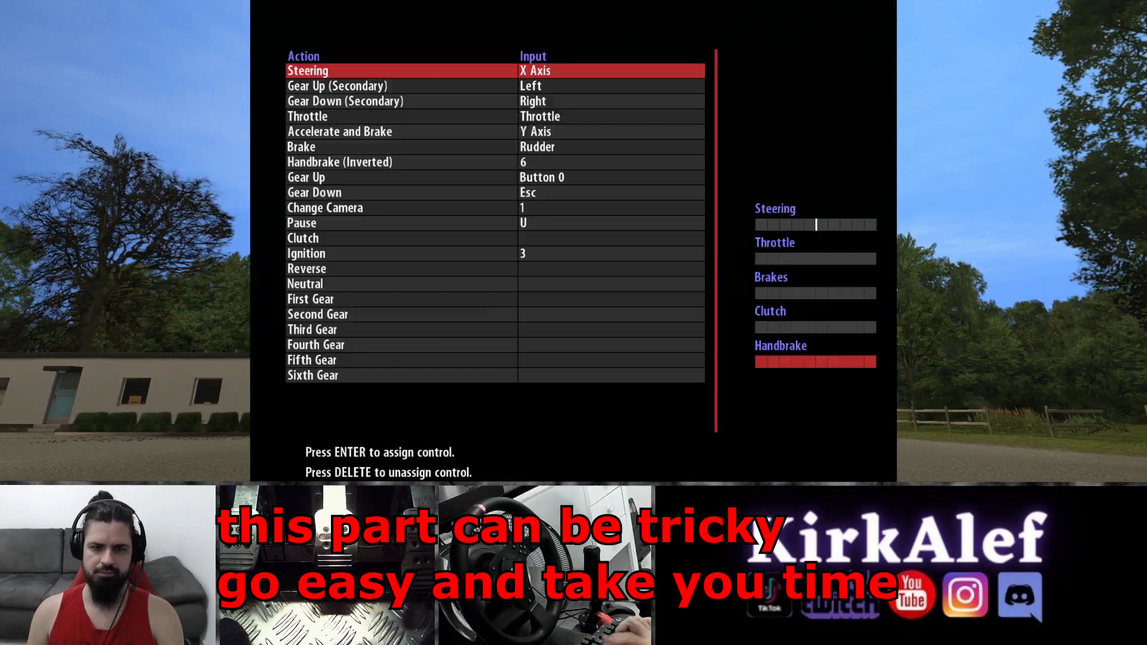
key("Return")
key("Escape")
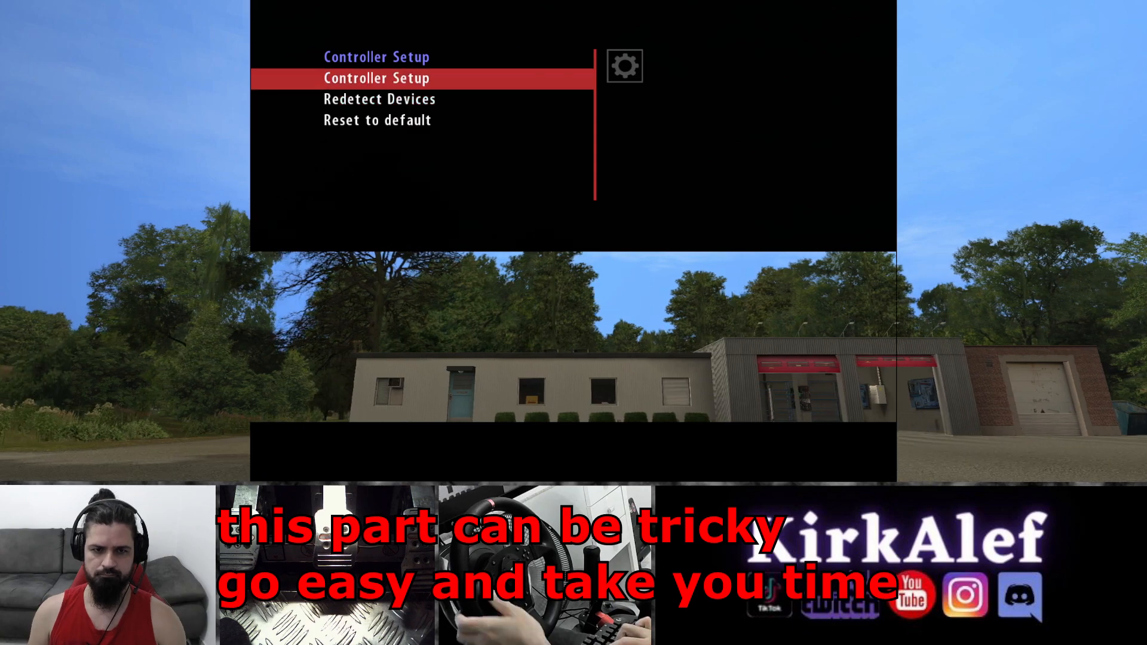
key("Return")
key("Return")
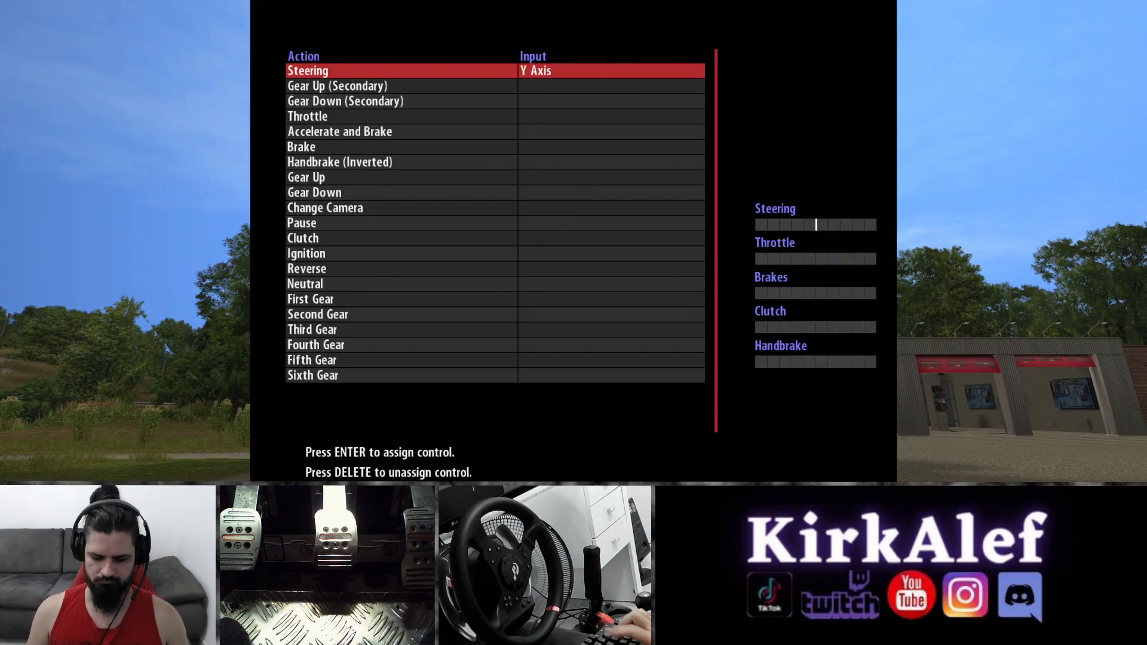
- Reset the controller setup once more and assign the wheel's X Axis to Steering
key("Escape")
key("Down")
key("Down")
key("Up")
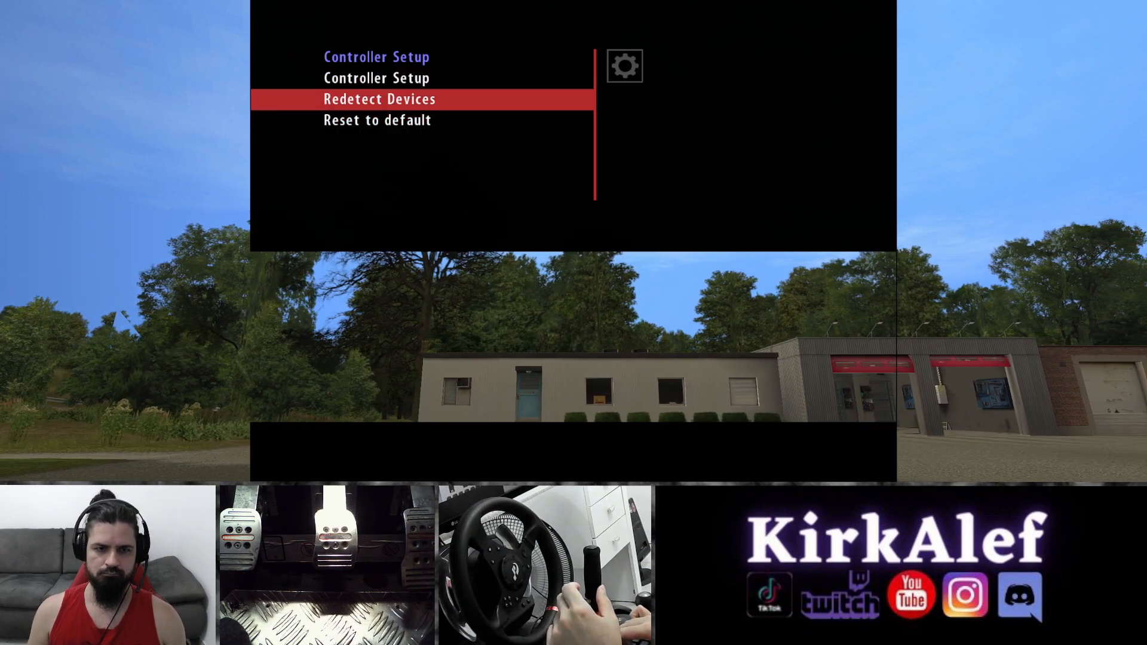
key("Up")
key("Return")
key("Return")
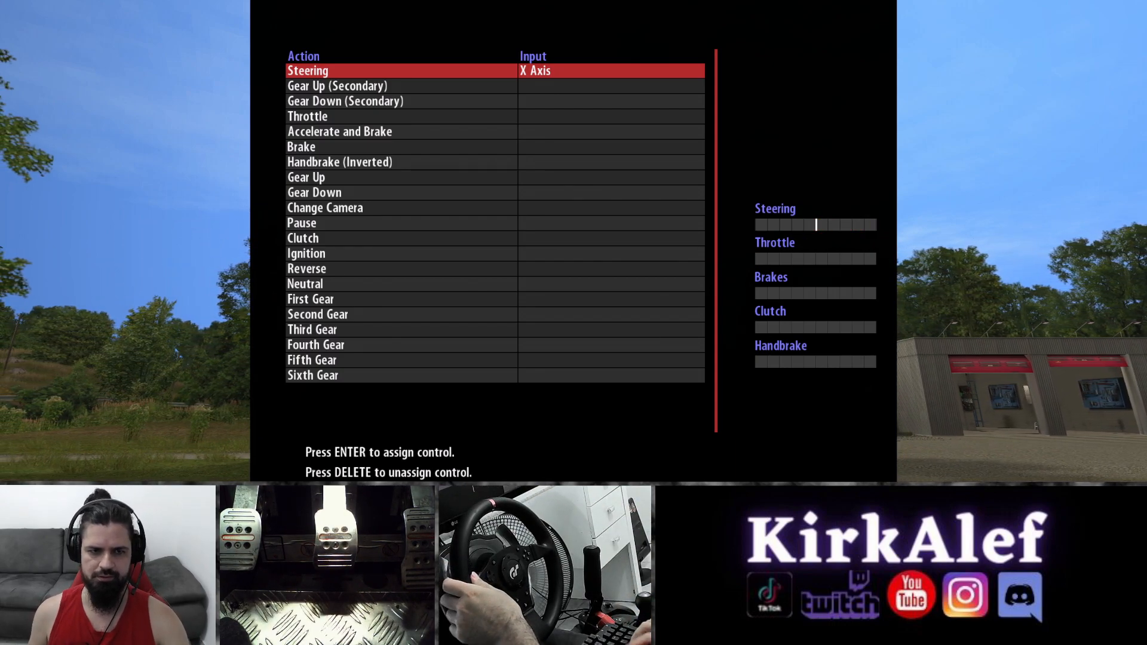
- Assign the Throttle axis to the Throttle action and the Y Axis to the Brake action using the pedals
key("Down")
key("Down")
key("Down")
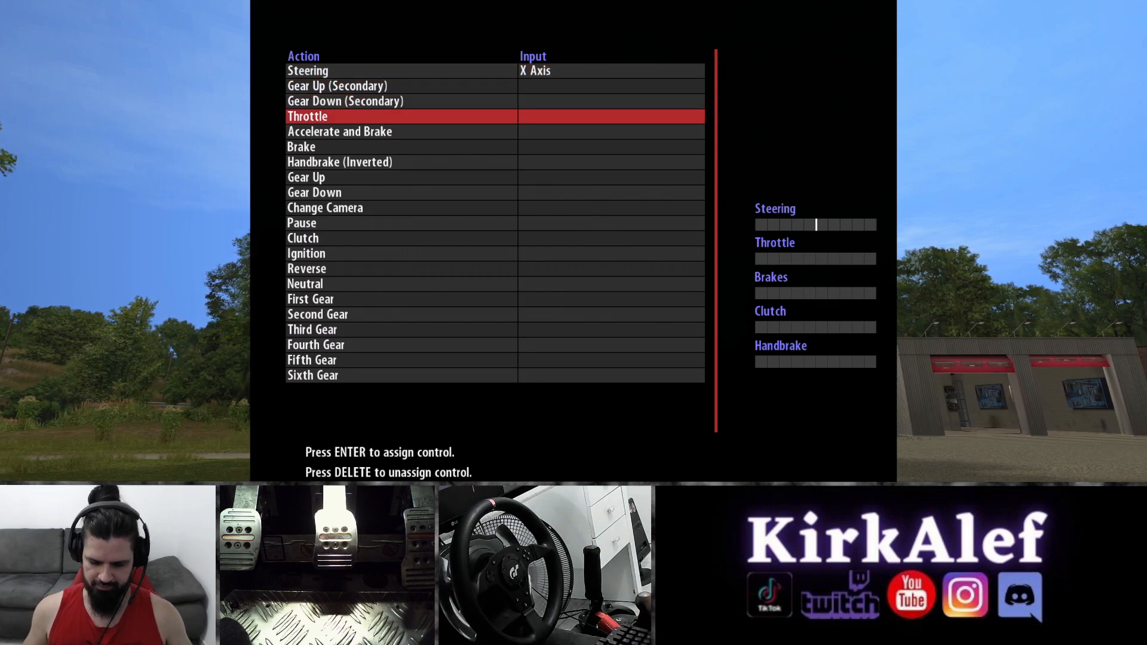
key("Return")
key("Down")
key("Down")
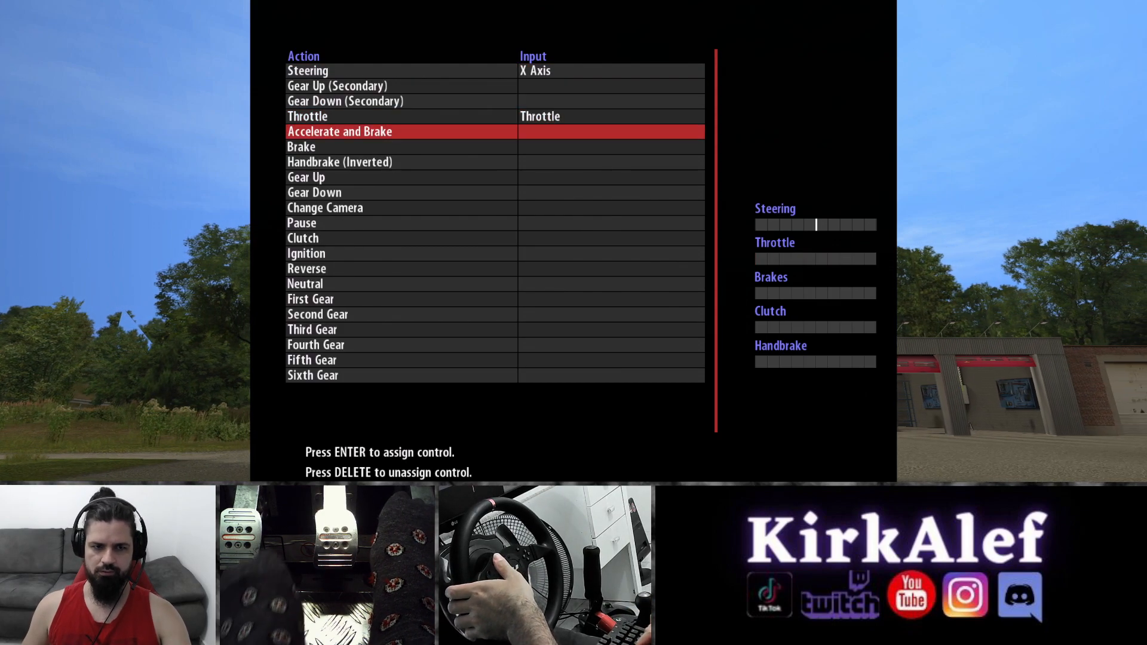
key("Return")
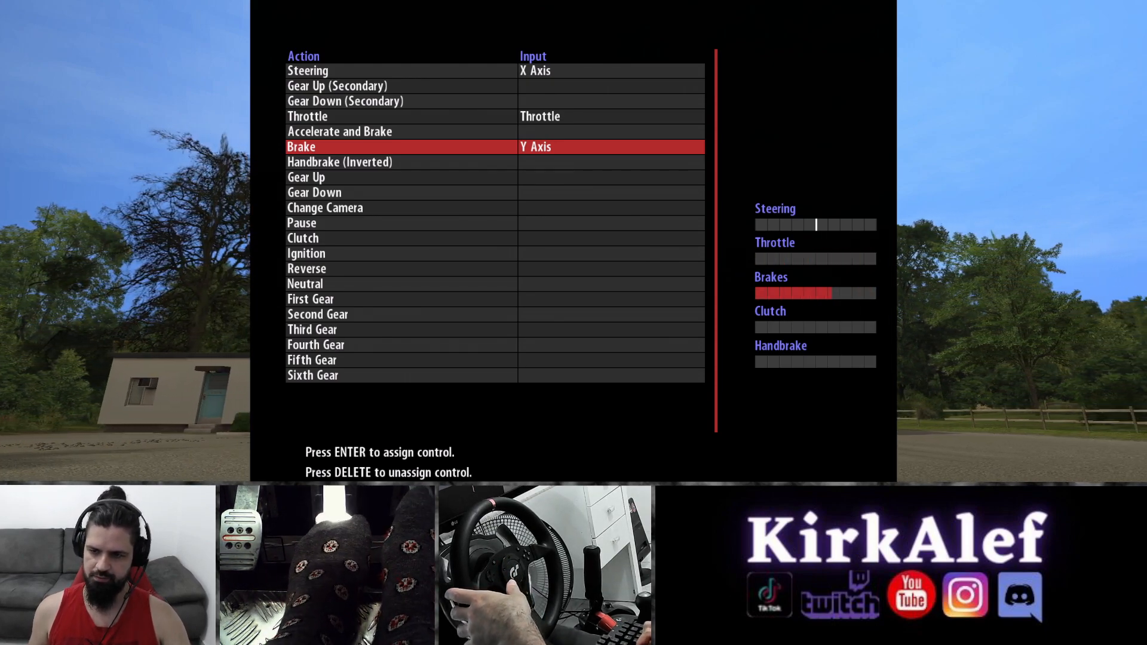
- Leave the handbrake unassigned and assign Button 2 to Gear Up and Button 1 to Gear Down
key("Down")
key("Down")
key("Up")
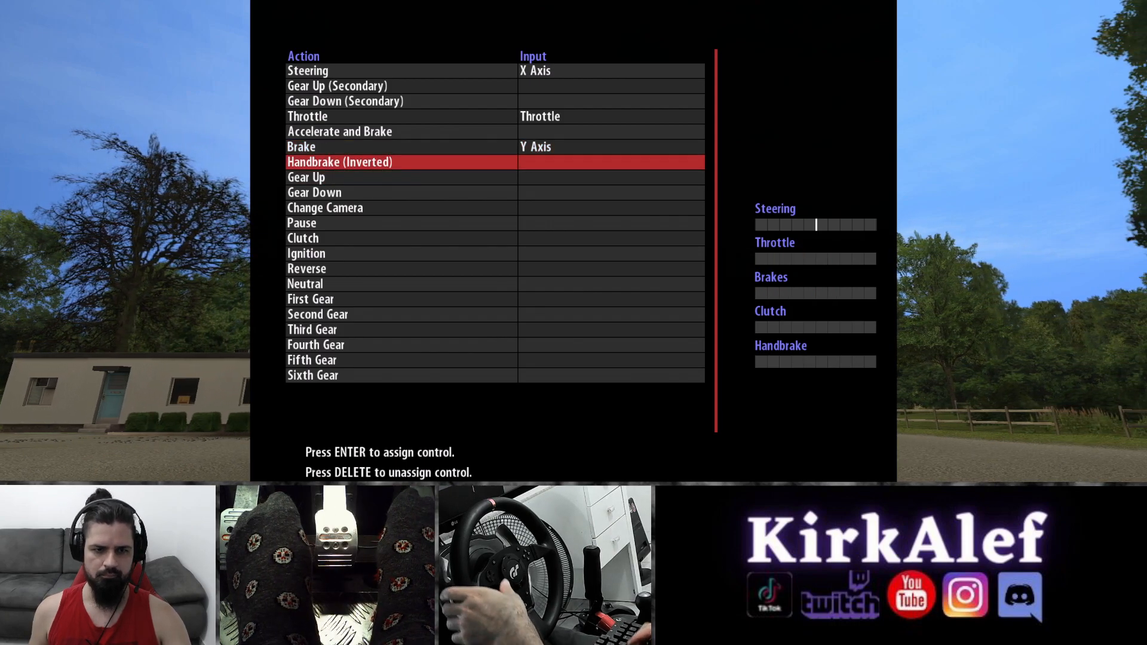
key("Down")
key("Return")
key("Down")
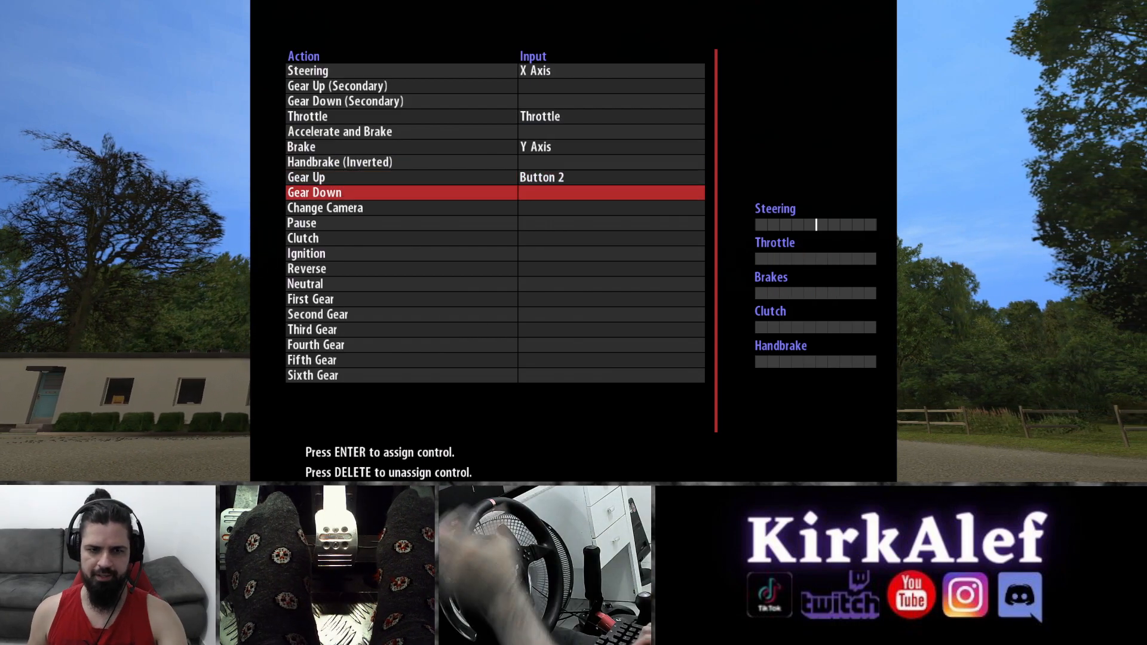
key("Return")
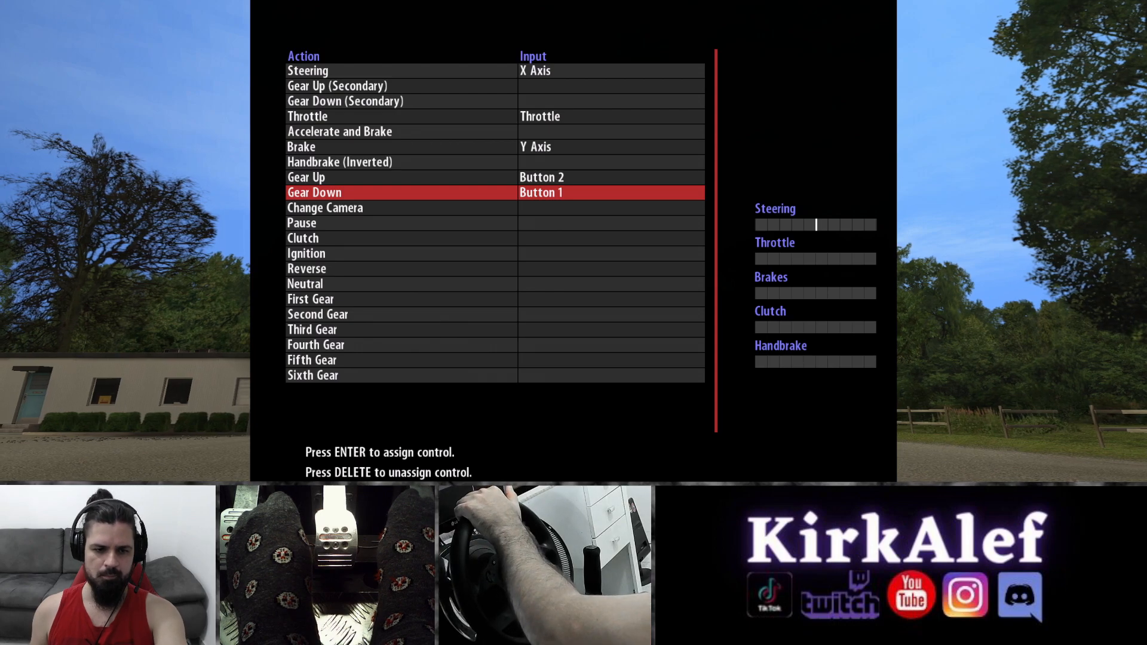
- Assign Button 3 to Change Camera and Button 21 to Pause
key("Down")
key("Return")
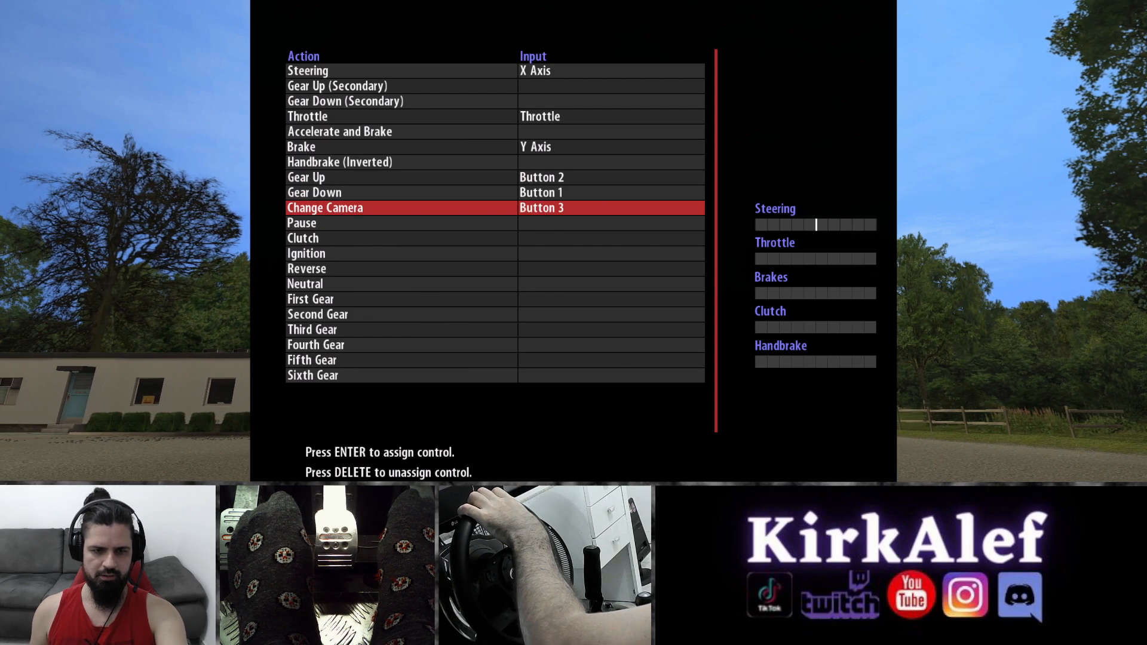
key("Down")
key("Return")
key("Down")
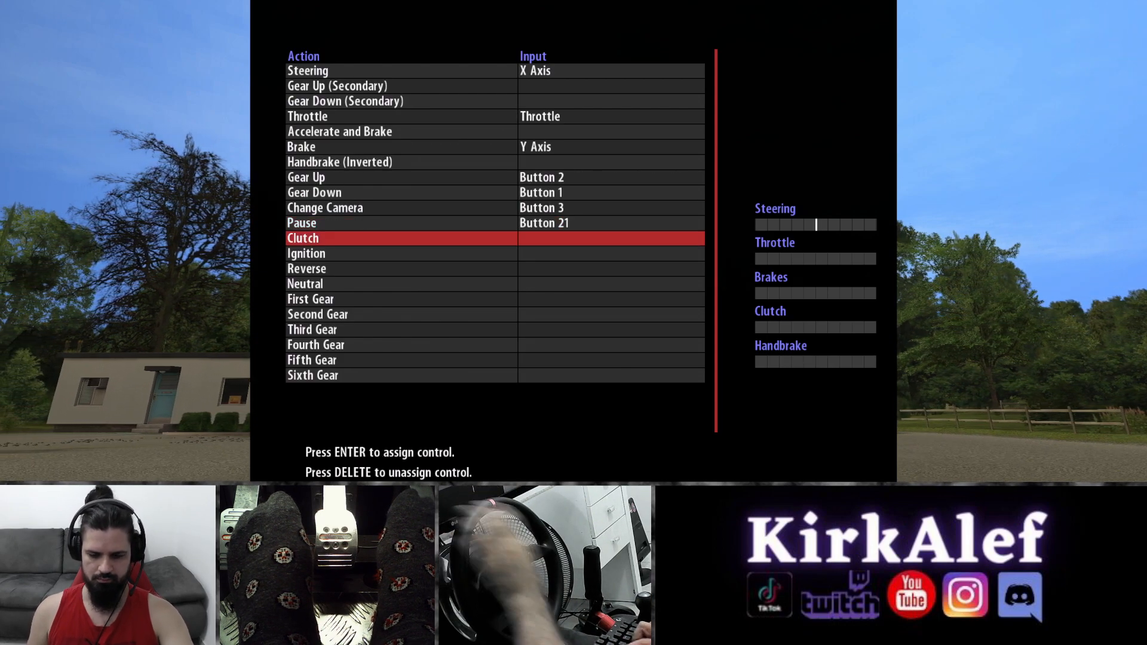
- Assign the clutch pedal's Slider axis to Clutch and Button 11 to Ignition
key("Return")
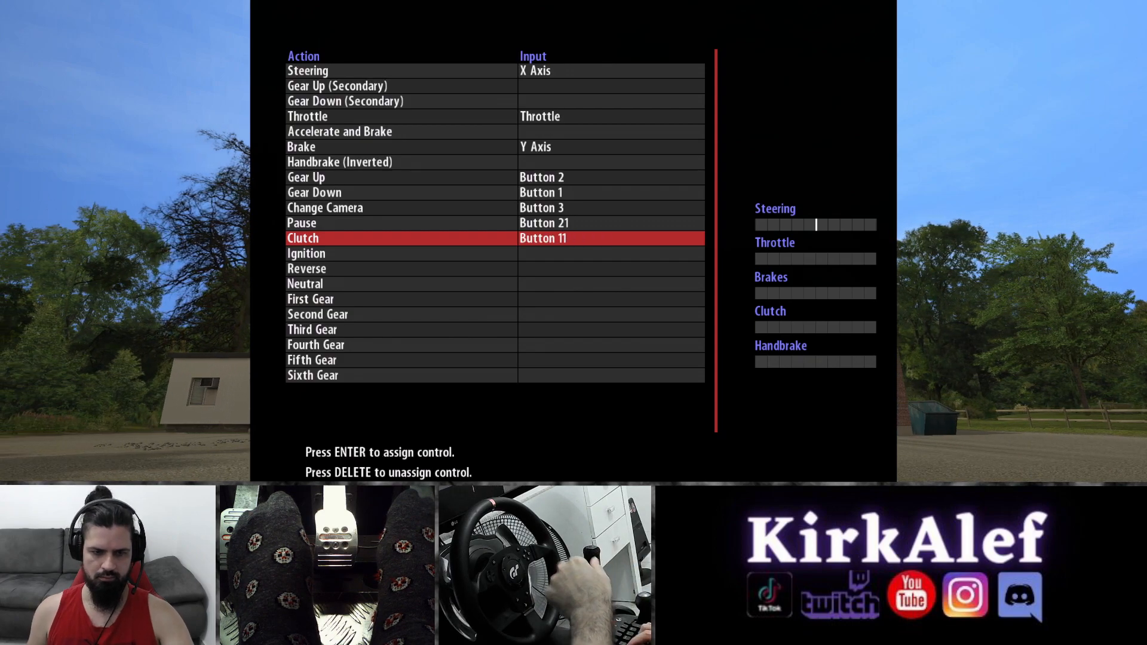
key("Return")
key("Down")
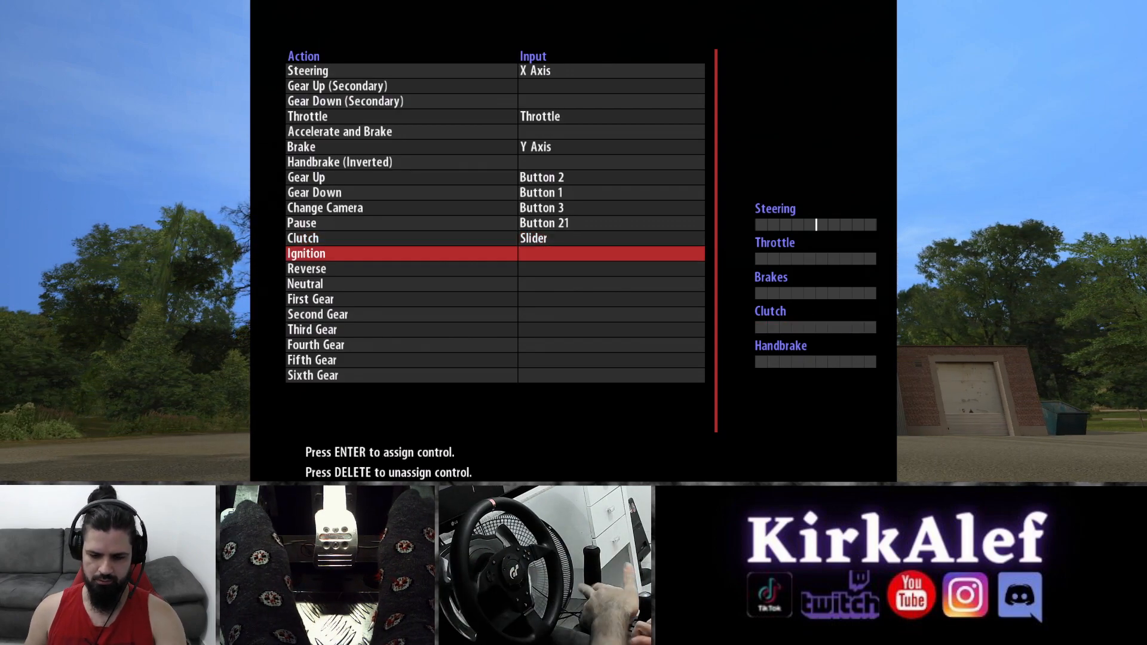
key("Return")
key("Down")
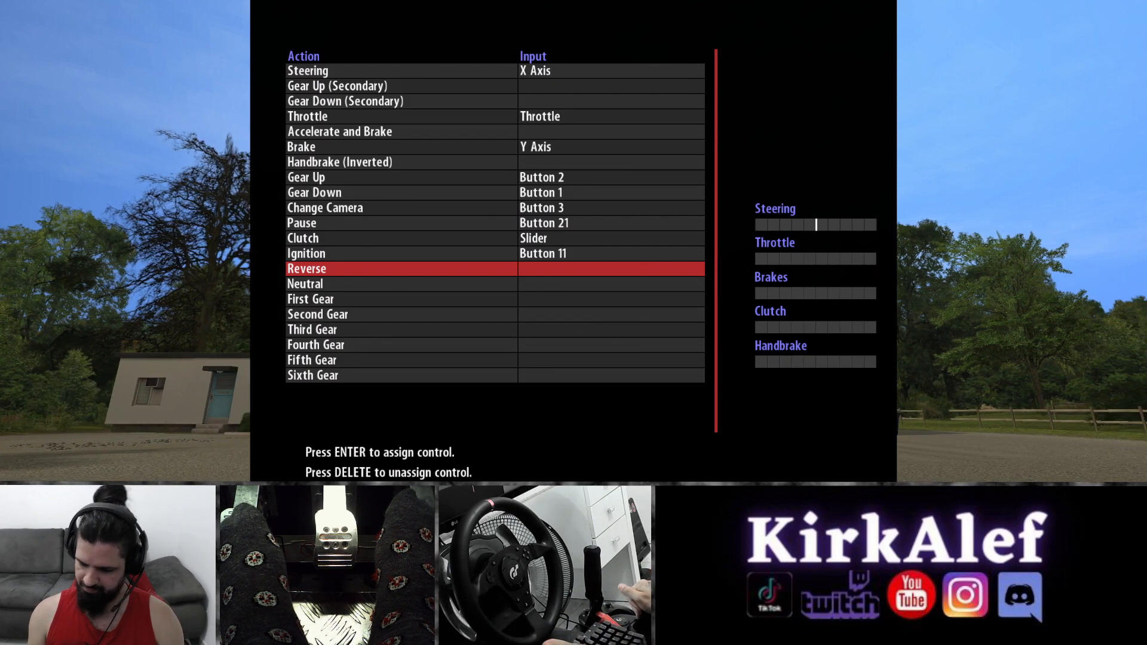
- Assign Button 6 to Reverse, Button 0 to First Gear and Button 1 to Second Gear, leaving Neutral unassigned
key("Return")
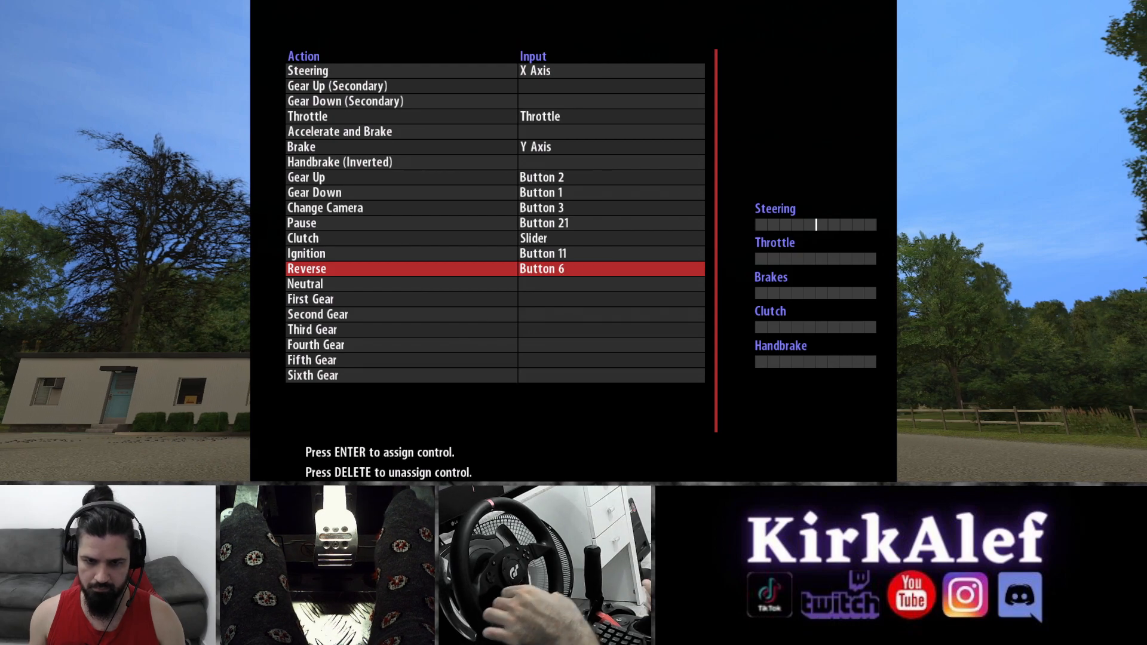
key("Down")
key("Down")
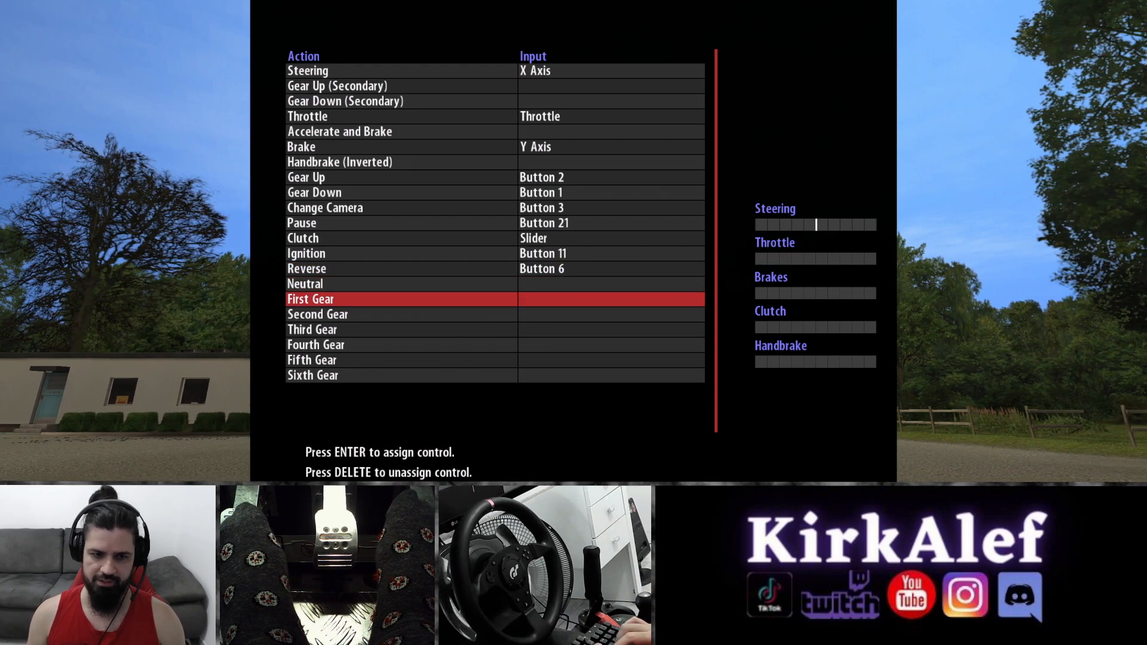
key("Return")
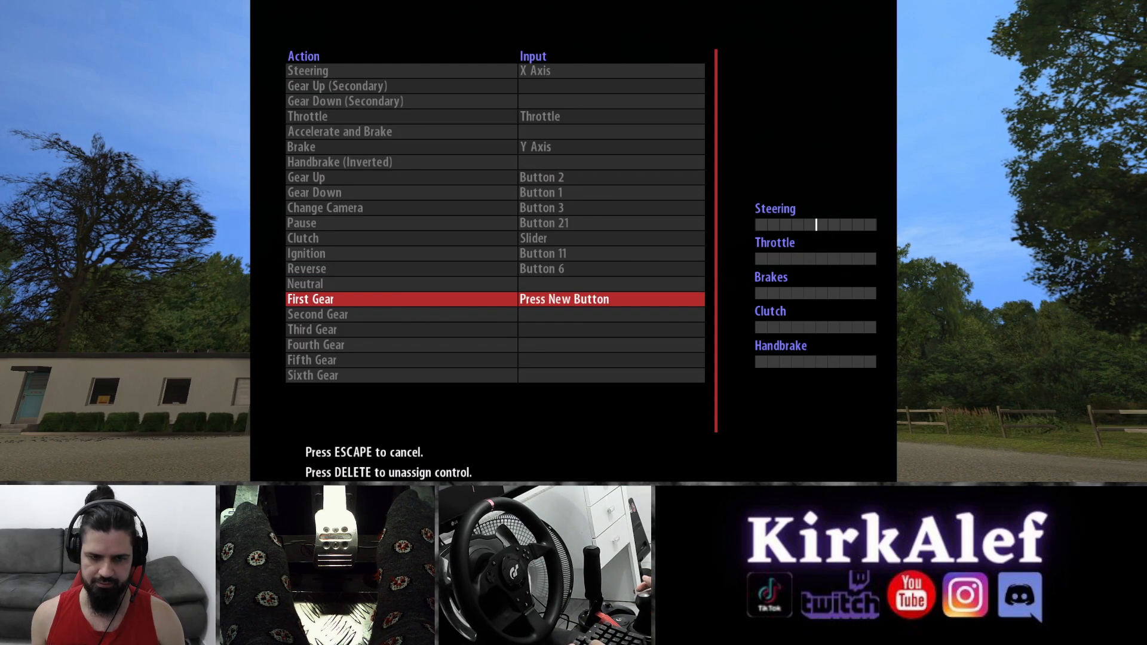
key("Down")
key("Return")
- Assign Buttons 2, 3, 4 and 5 to the Third, Fourth, Fifth and Sixth Gear actions respectively
key("Down")
key("Return")
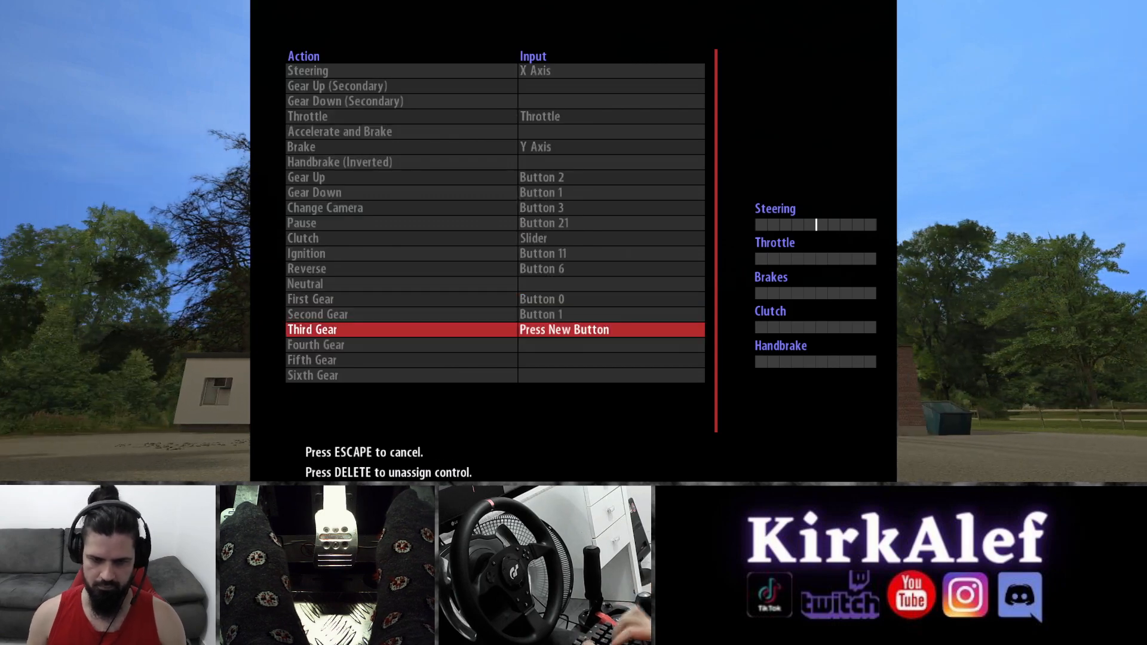
key("Down")
key("Down")
key("Return")
key("Down")
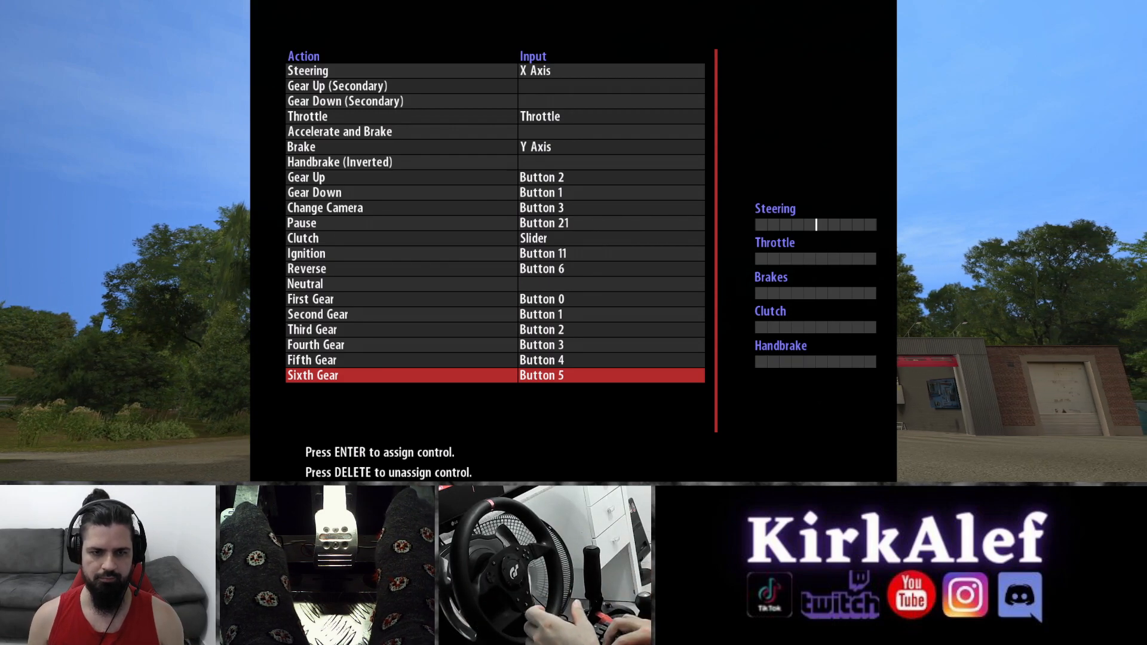
- Go back to the skipped Handbrake (Inverted) action and assign a Throttle axis to it
key("Up")
key("Up")
key("Up")
key("Up")
key("Up")
key("Up")
key("Up")
key("Up")
key("Up")
key("Up")
key("Up")
key("Up")
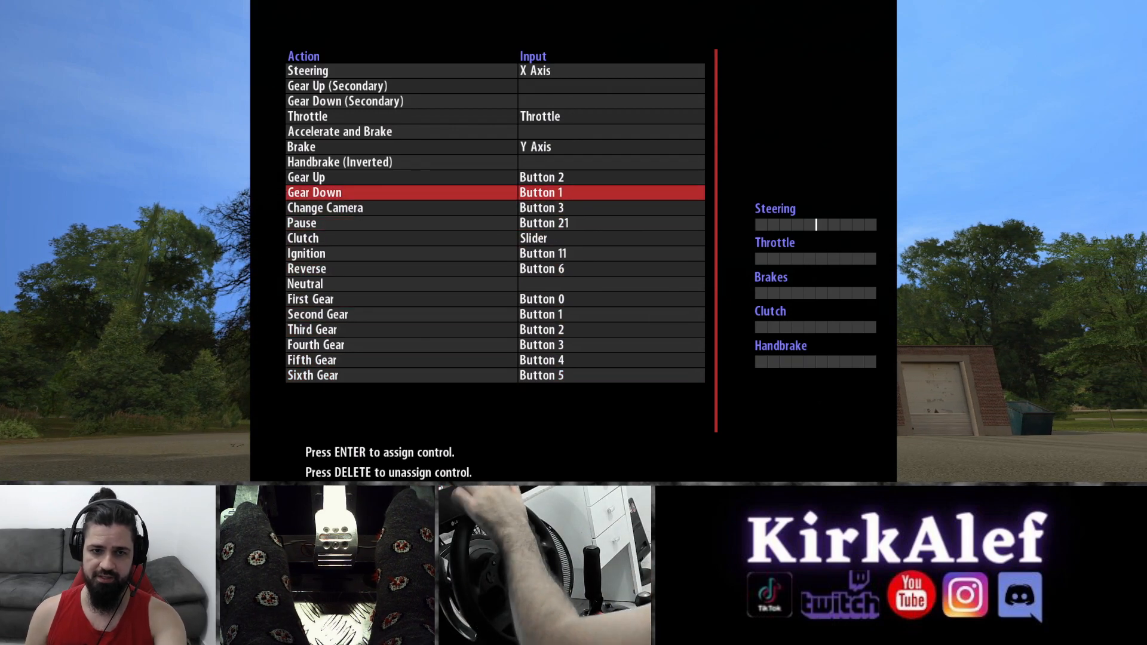
key("Up")
key("Up")
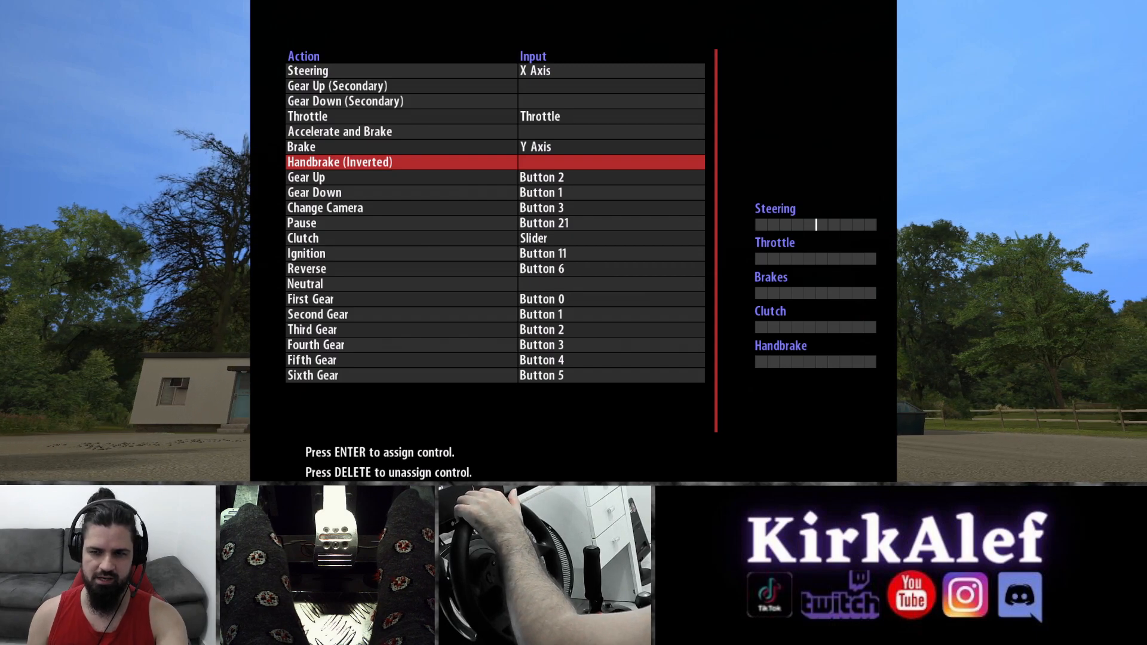
key("Return")
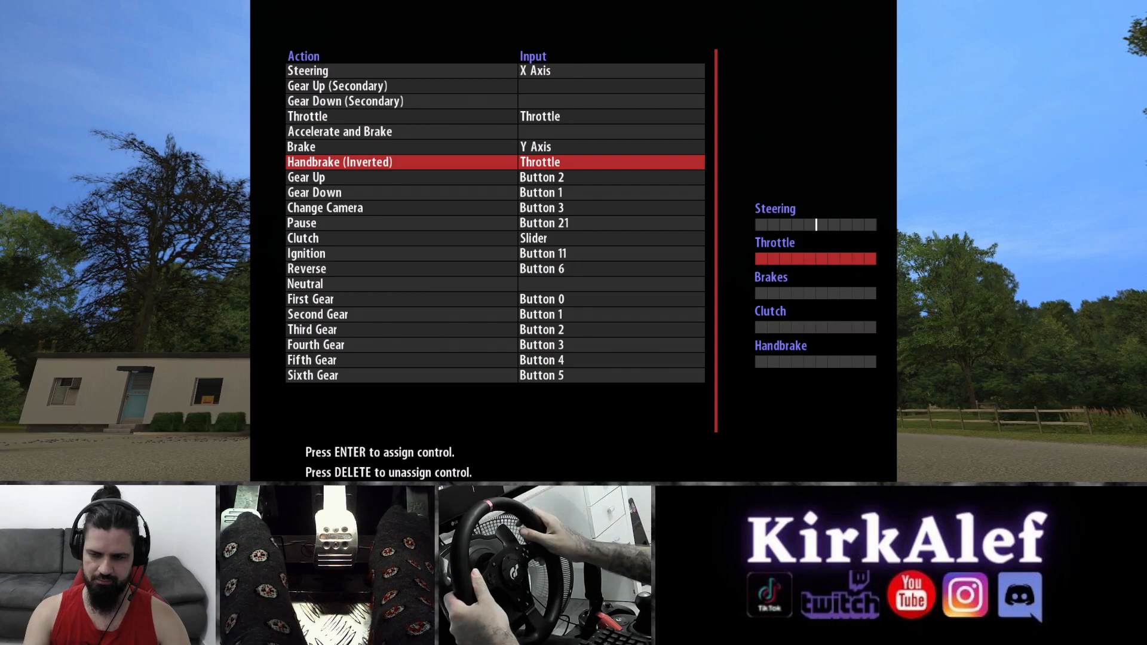
- Try to reassign the Clutch input
key("Down")
key("Down")
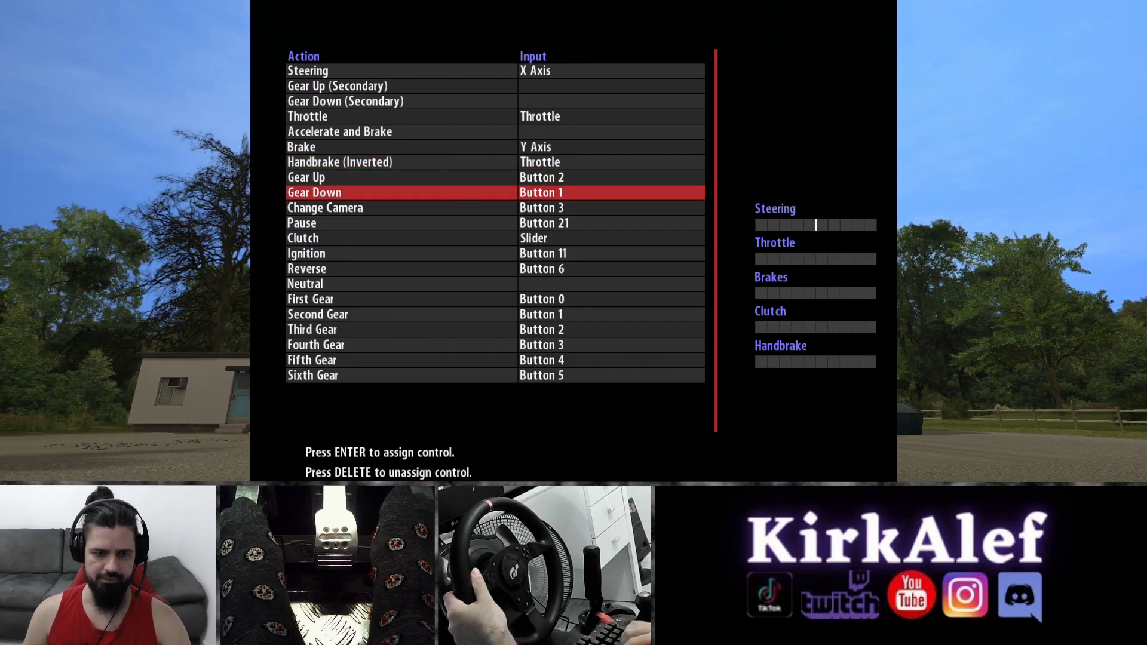
key("Down")
key("Down")
key("Down")
key("Return")
key("Escape")
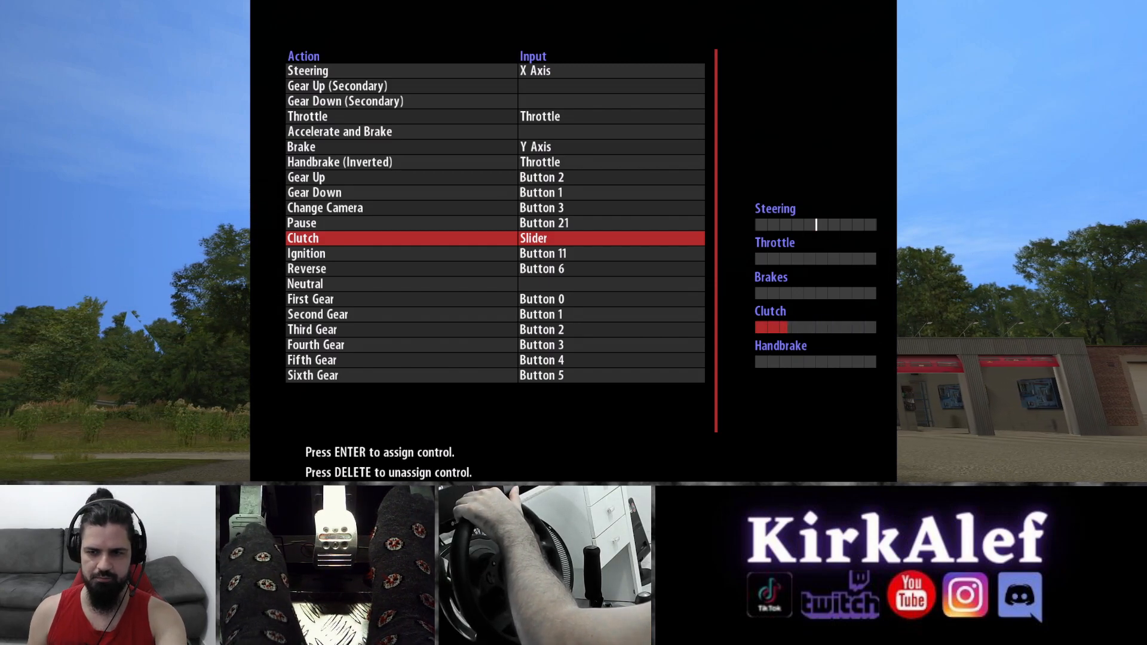
- Leave the controller setup and save the changed settings to the driver profile
key("Up")
key("Up")
key("Up")
key("Up")
key("Up")
key("Up")
key("Up")
key("Up")
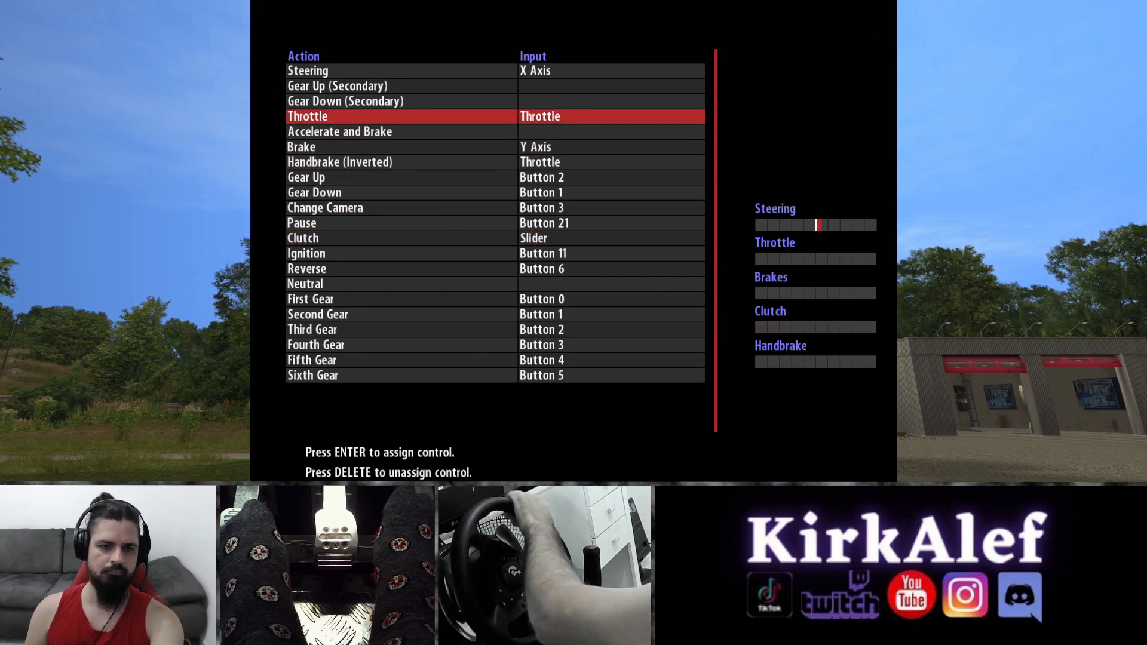
key("Escape")
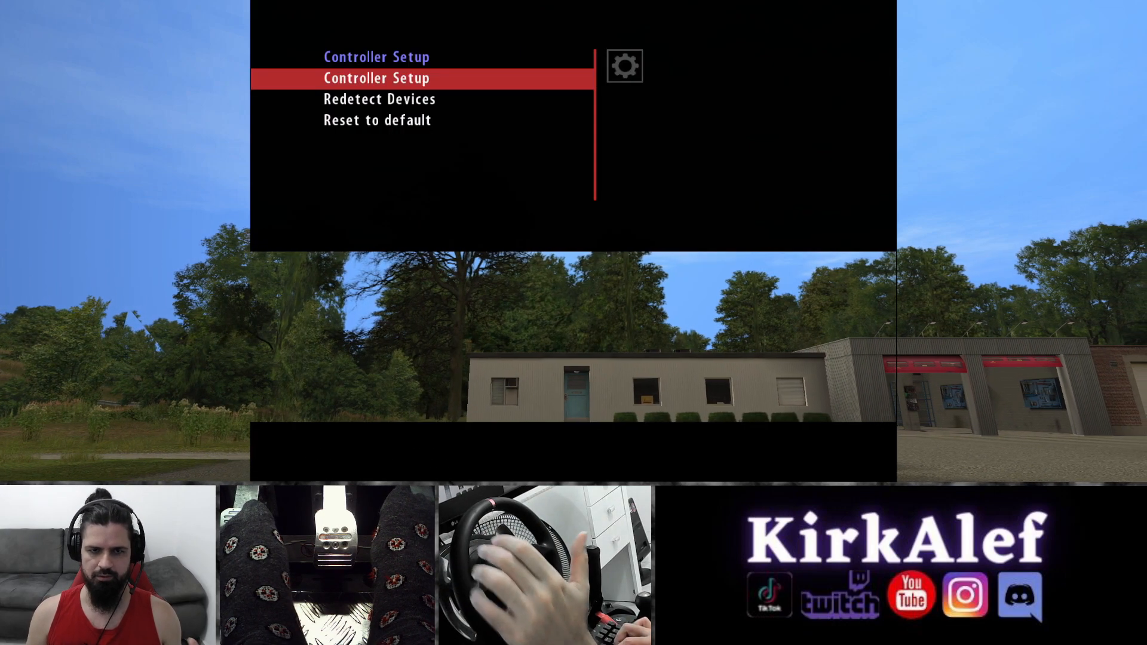
key("Escape")
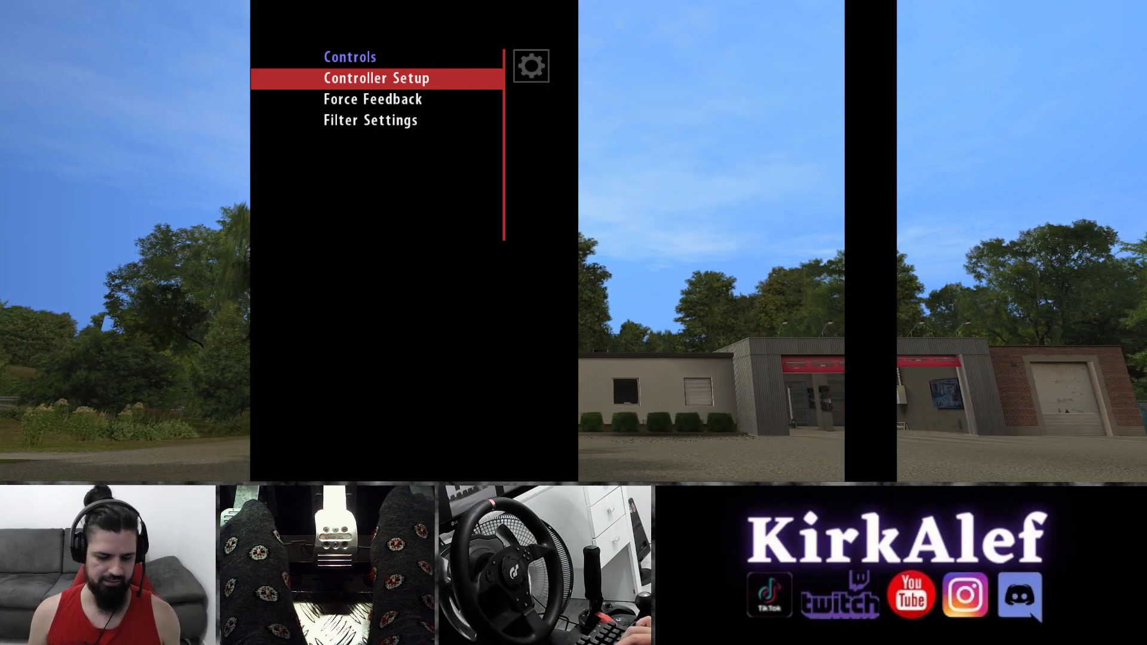
key("Escape")
key("Escape")
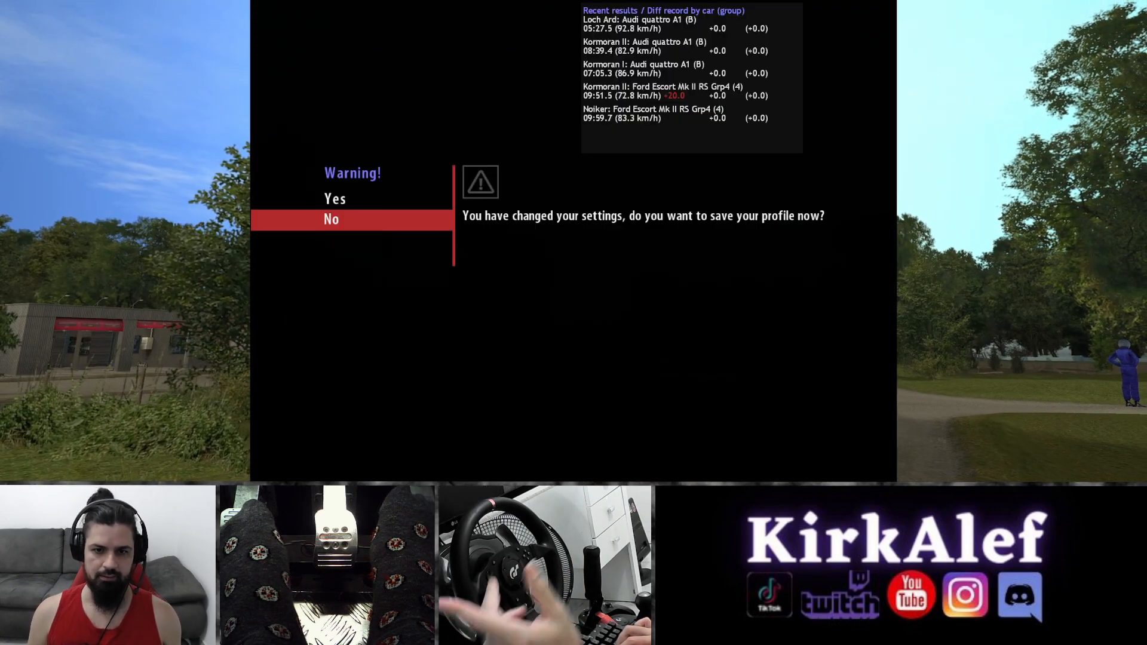
key("Up")
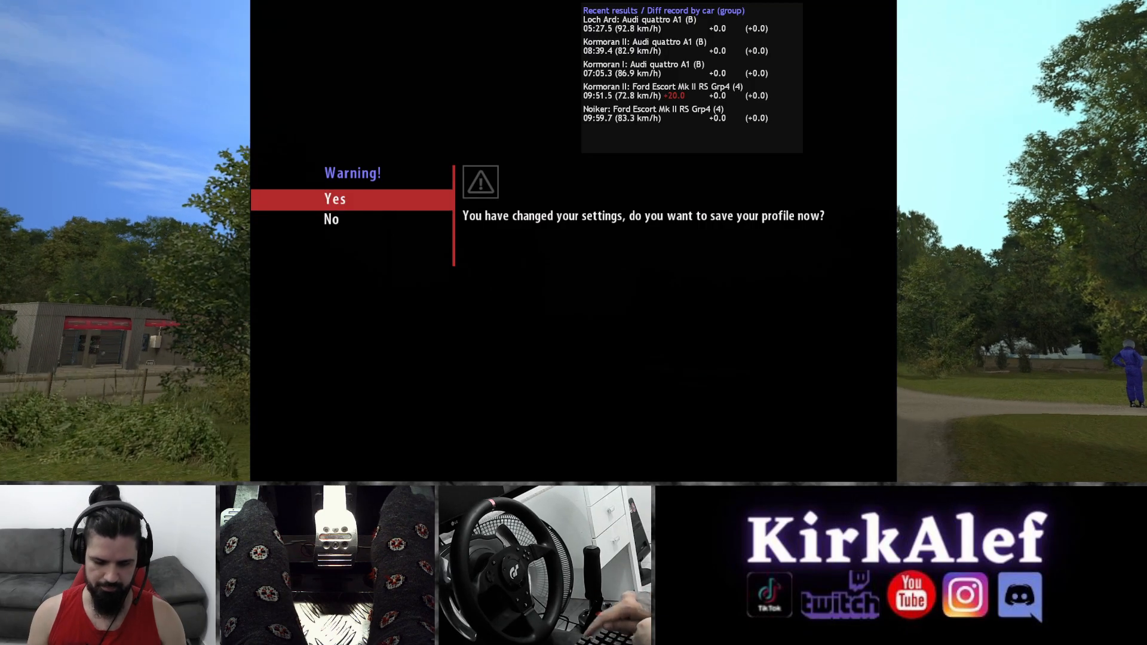
key("Return")
key("Return")
- Choose English as the game language in the main screen options and return to Main Options
key("Return")
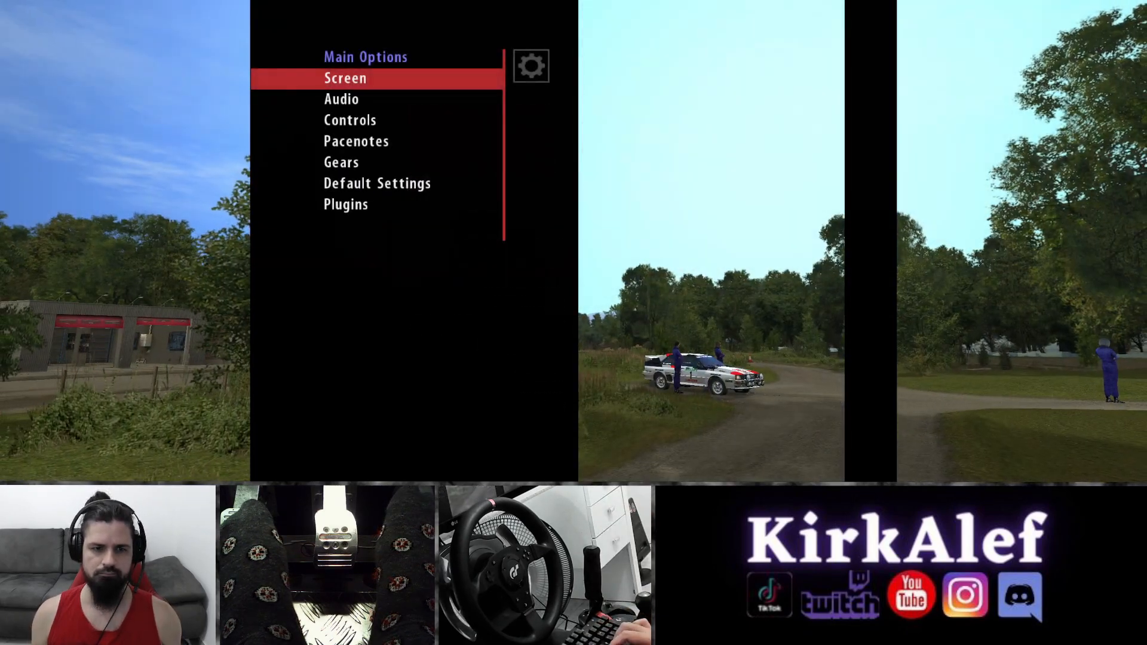
key("Return")
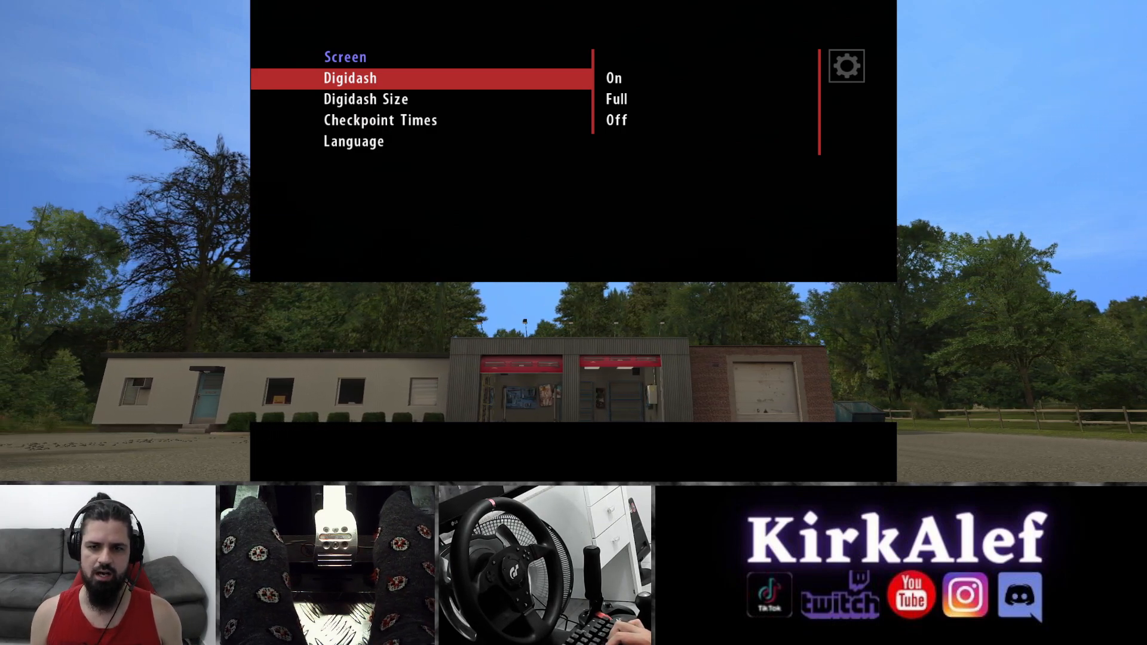
key("Down")
key("Down")
key("Down")
key("Return")
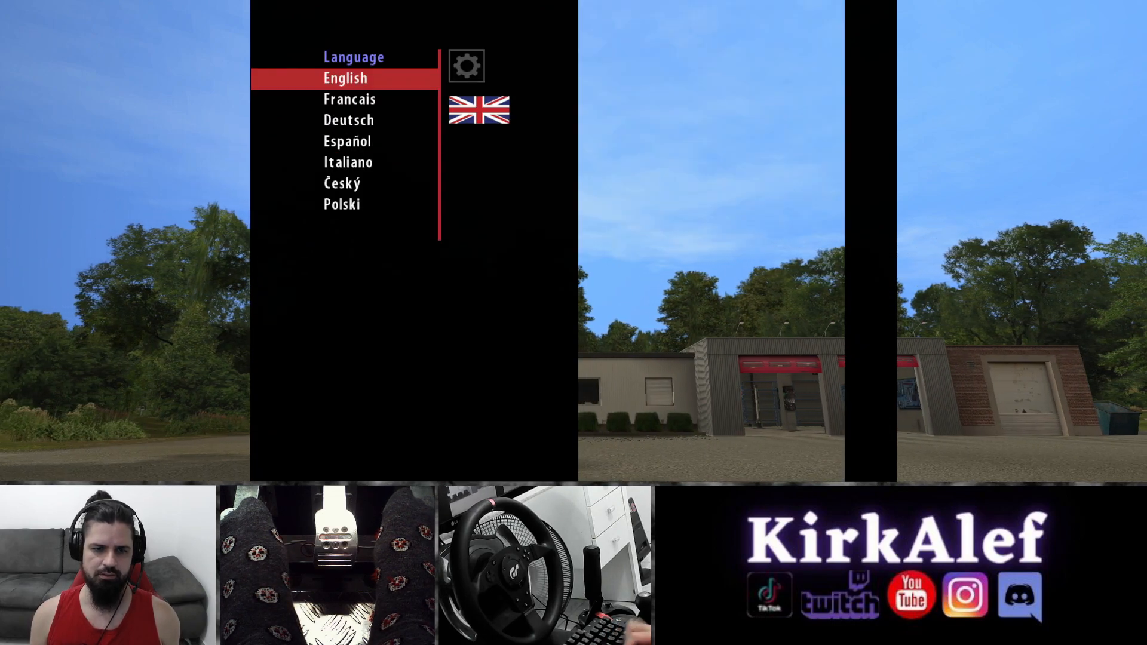
key("Return")
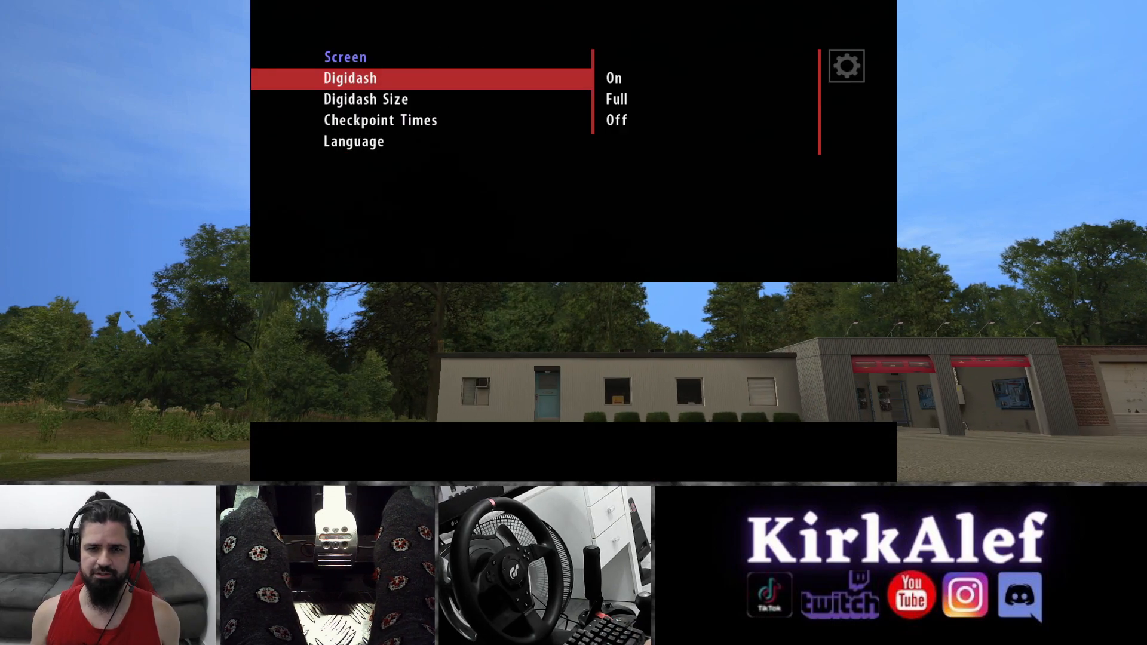
key("Escape")
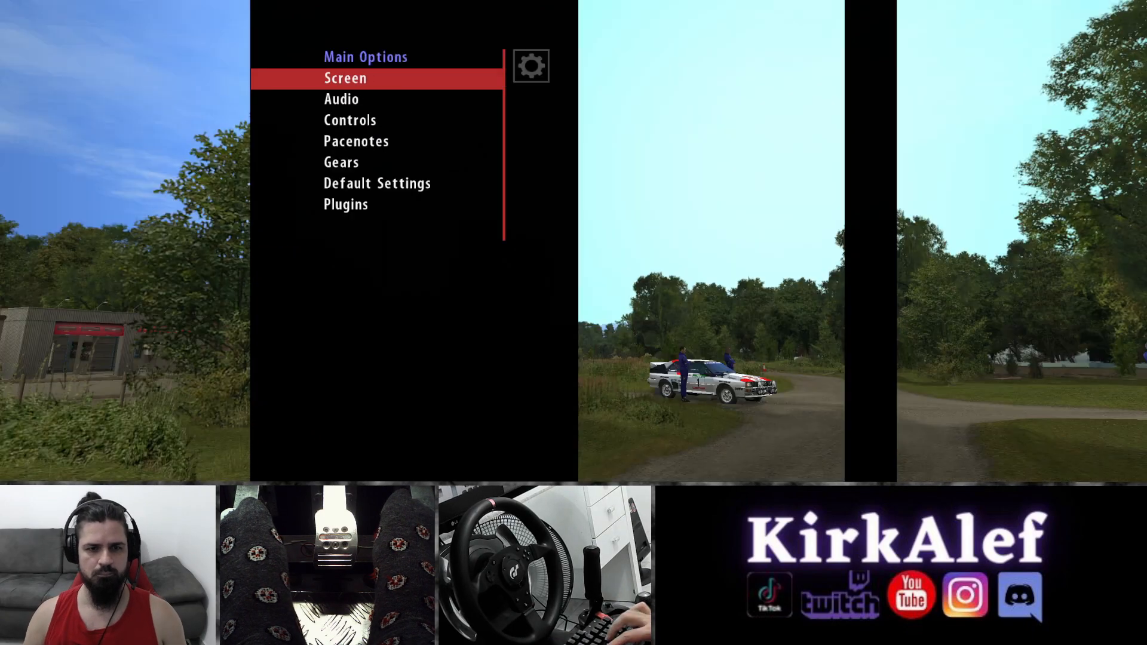
key("Down")
key("Down")
key("Down")
key("Down")
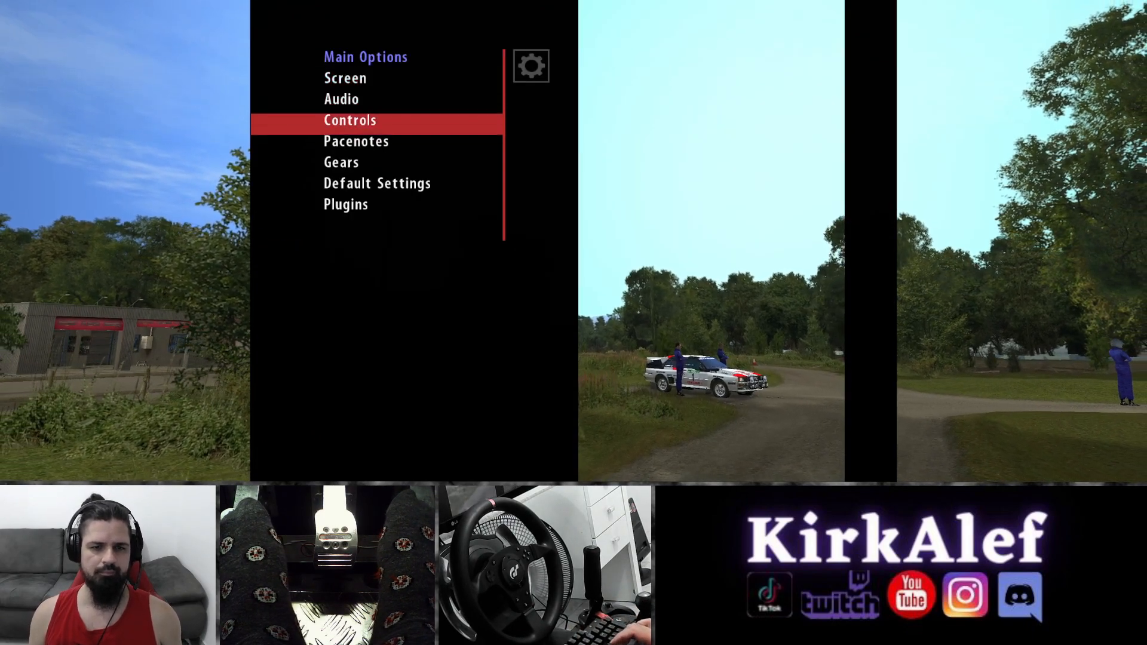
key("Up")
key("Up")
key("Up")
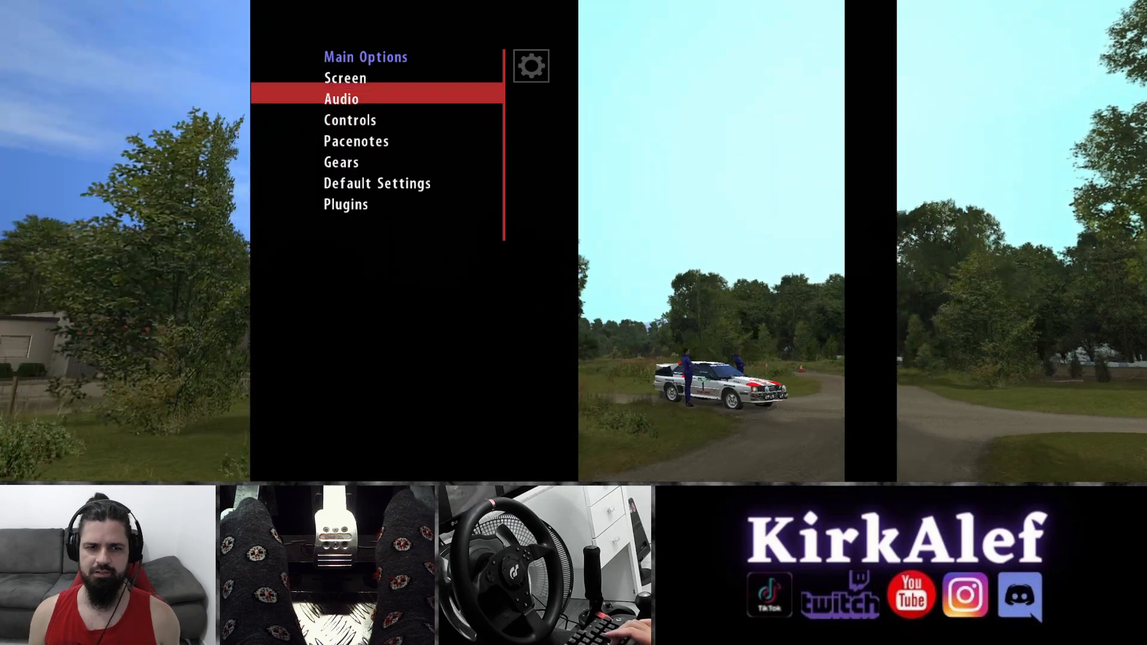
key("Up")
- Leave Main Options and open the Rallysimfans.hu section of the game
key("Escape")
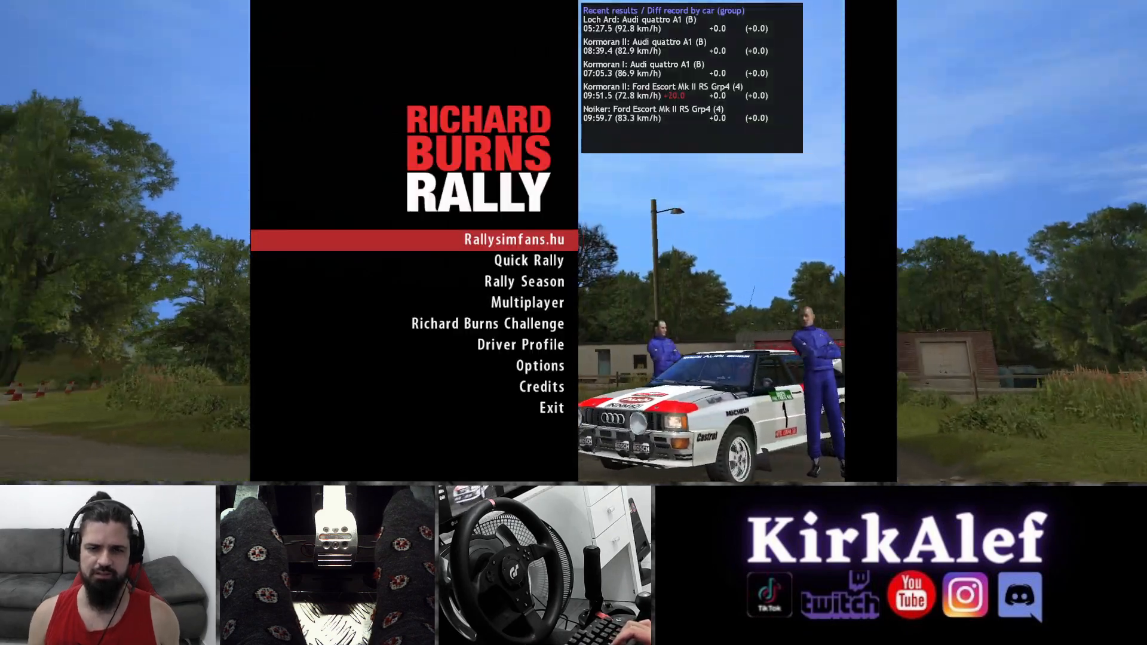
key("Down")
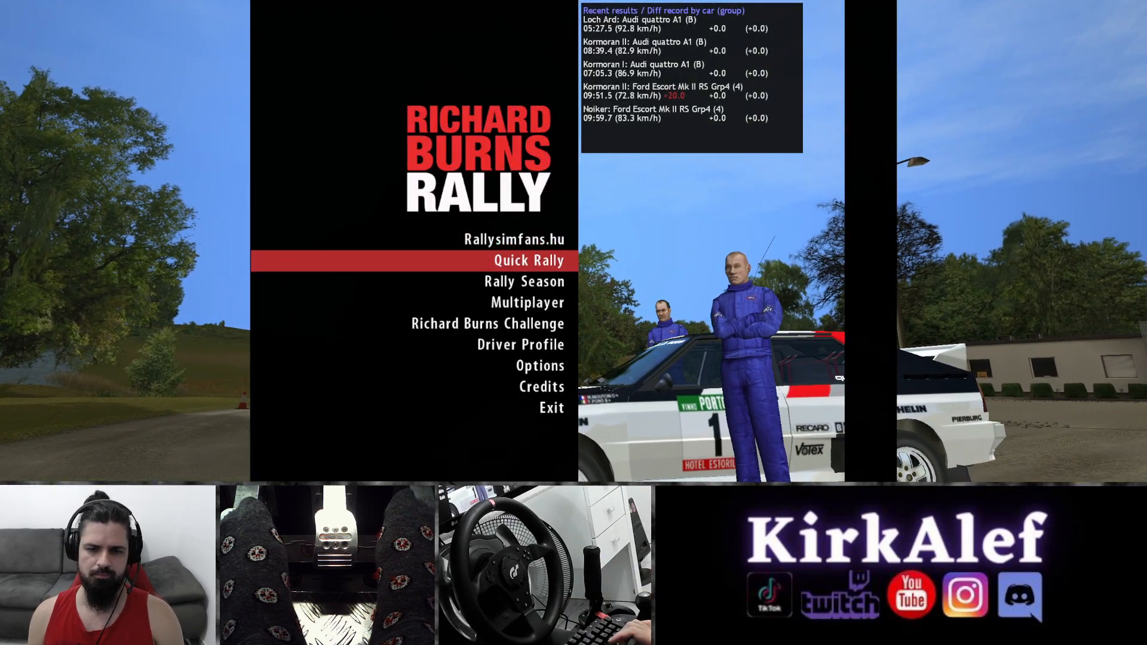
key("Down")
key("Down")
key("Down")
key("Down")
key("Down")
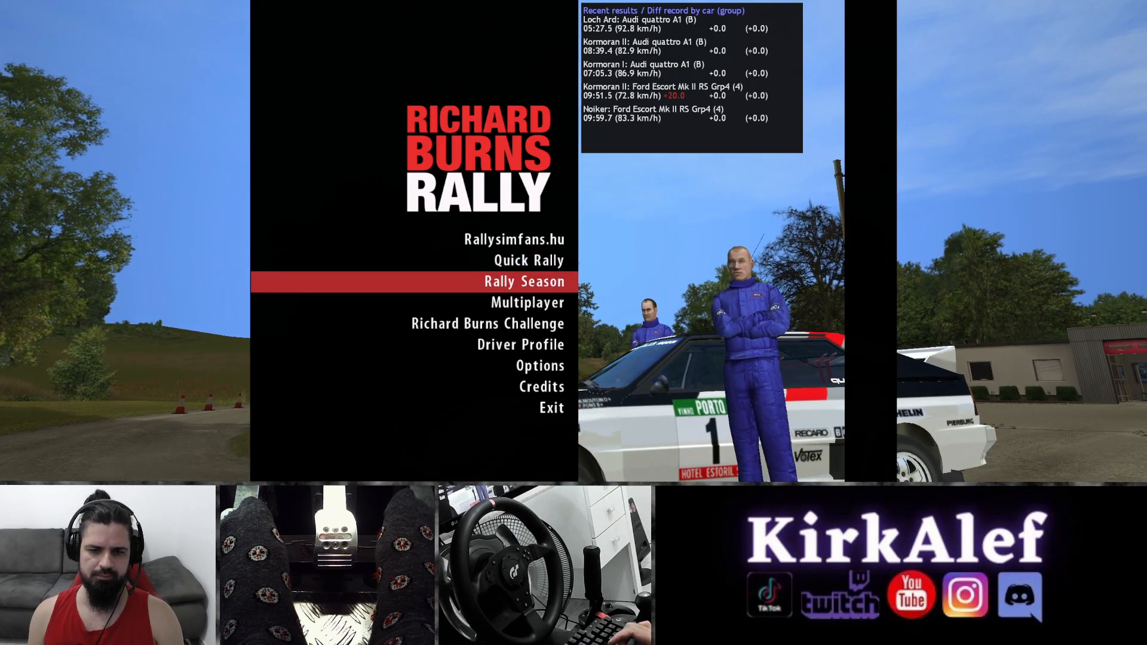
key("Up")
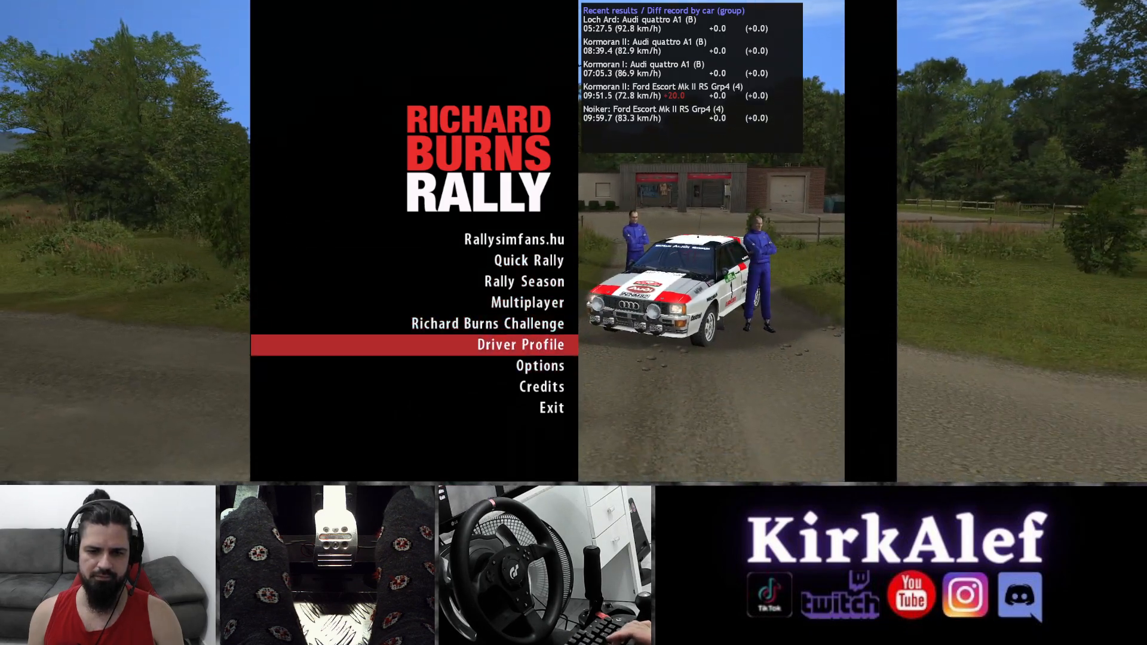
key("Up")
key("Up")
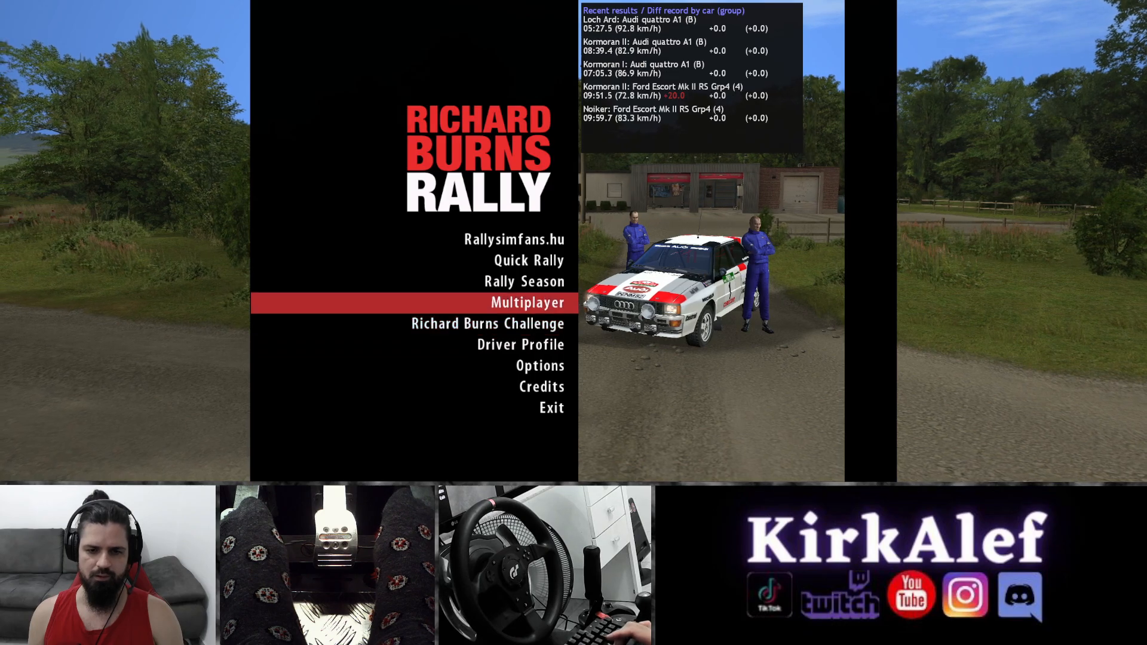
key("Up")
key("Up")
key("Up")
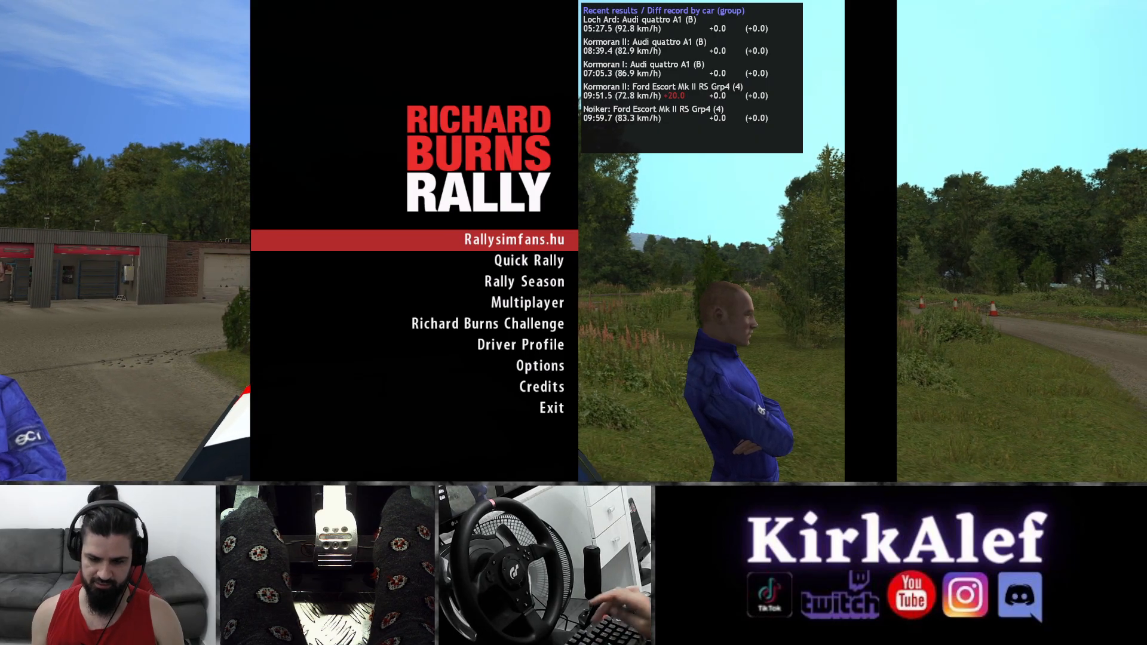
key("Return")
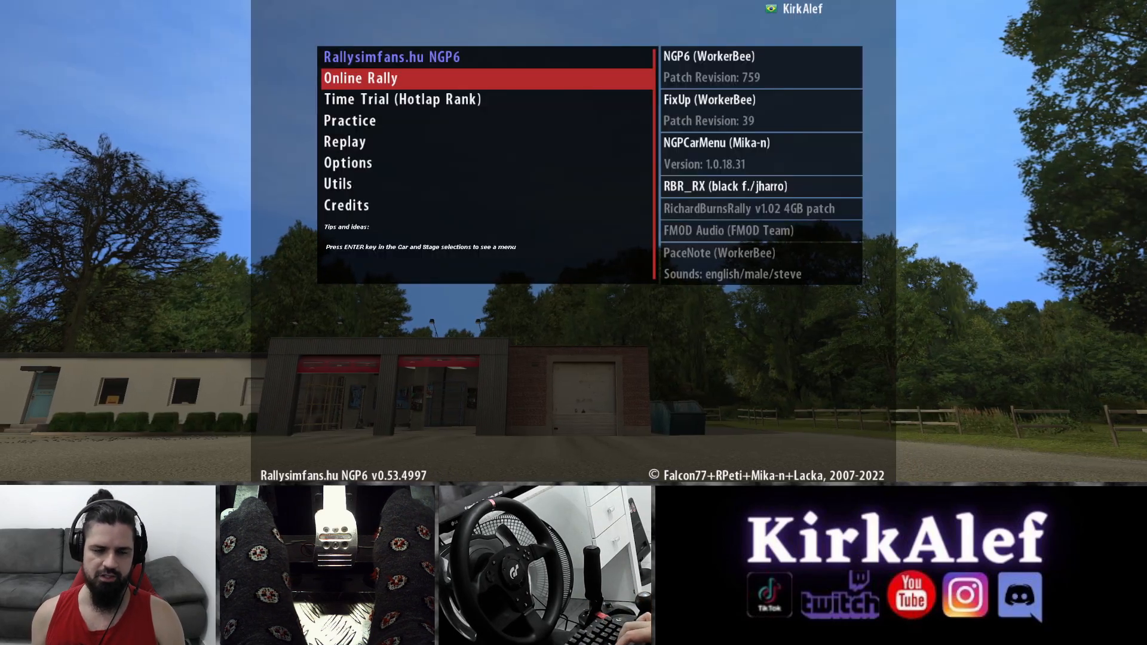
- Open the options of the Rallysimfans plugin
key("Down")
key("Down")
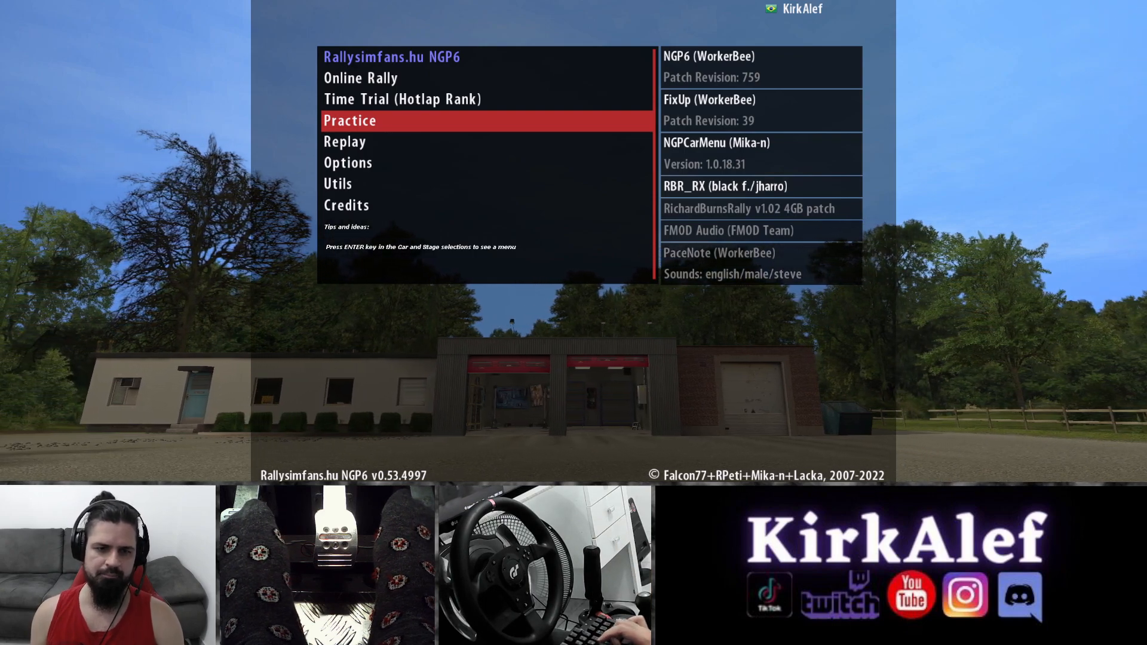
key("Down")
key("Down")
key("Return")
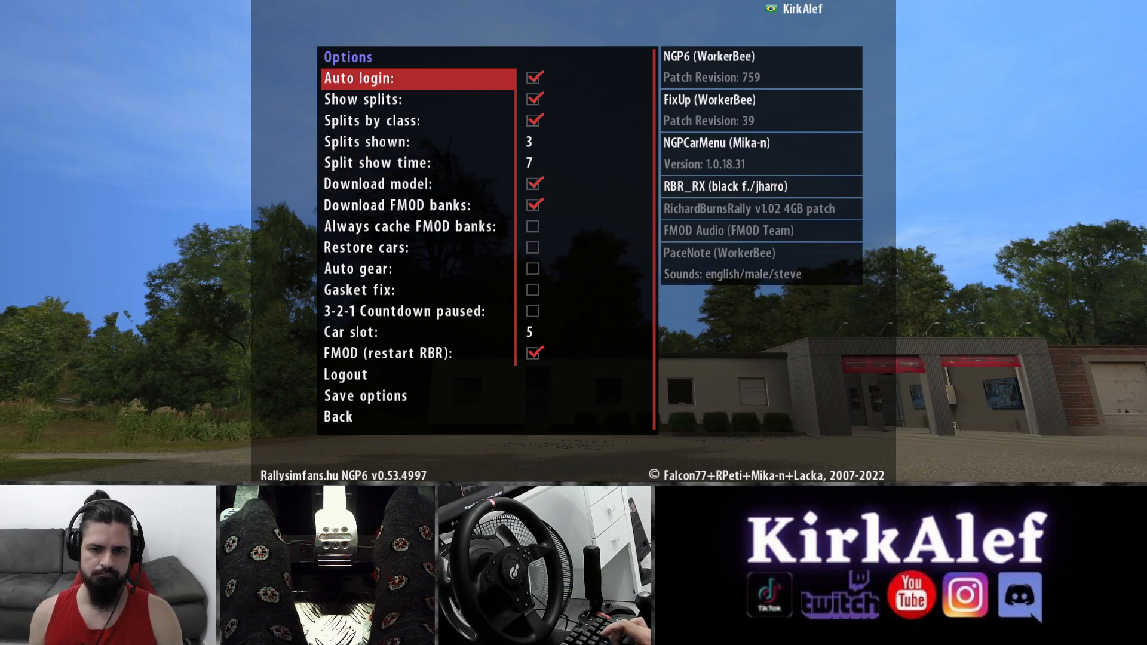
- Review the Rallysimfans options for login, splits, downloads, automatic gears, car slot and FMOD sound
key("Down")
key("Down")
key("Down")
key("Down")
key("Down")
key("Down")
key("Down")
key("Down")
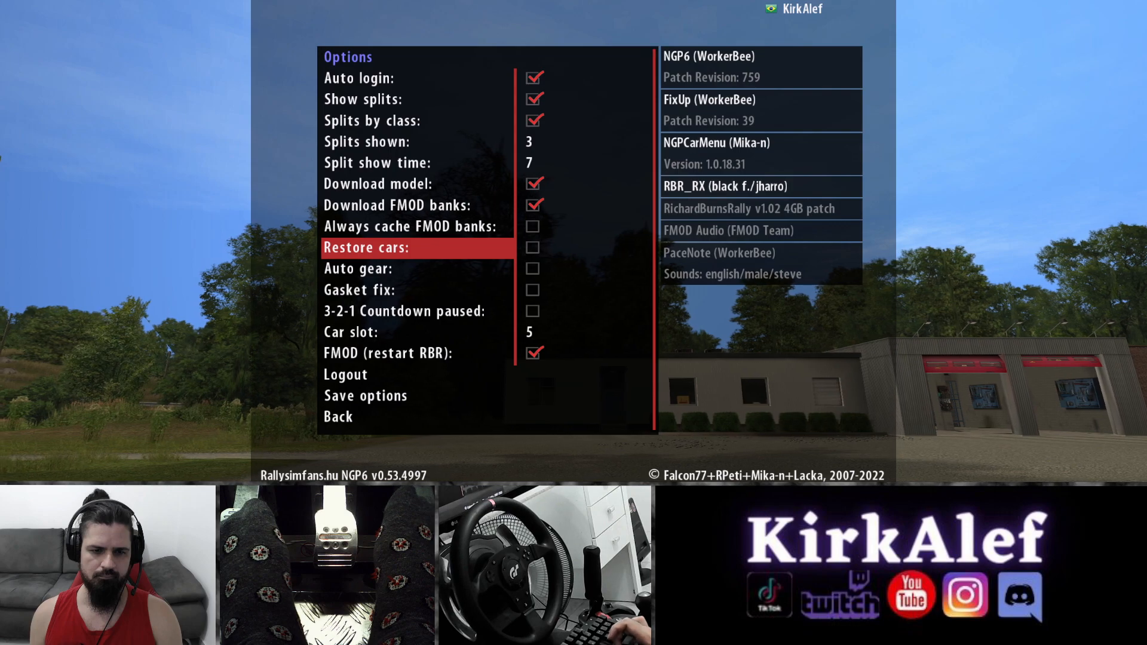
key("Down")
key("Down")
key("Up")
key("Up")
key("Up")
key("Up")
key("Up")
key("Up")
key("Up")
key("Up")
key("Up")
key("Down")
key("Down")
key("Down")
key("Down")
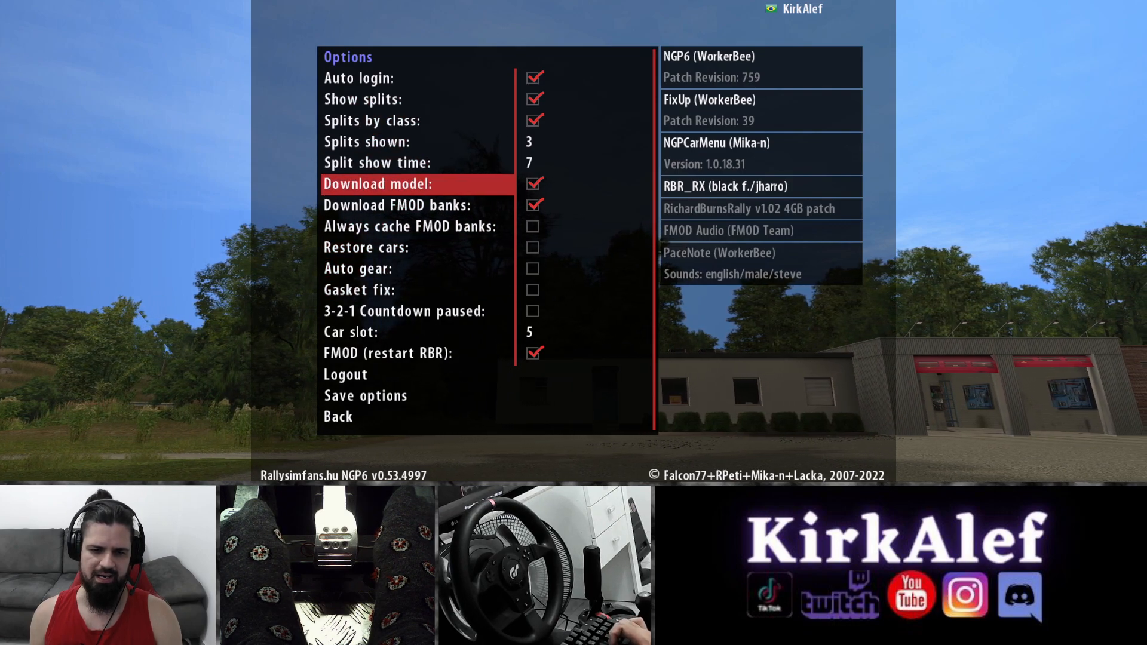
key("Down")
key("Down")
key("Down")
key("Down")
key("Down")
key("Down")
key("Down")
key("Down")
key("Down")
key("Down")
key("Down")
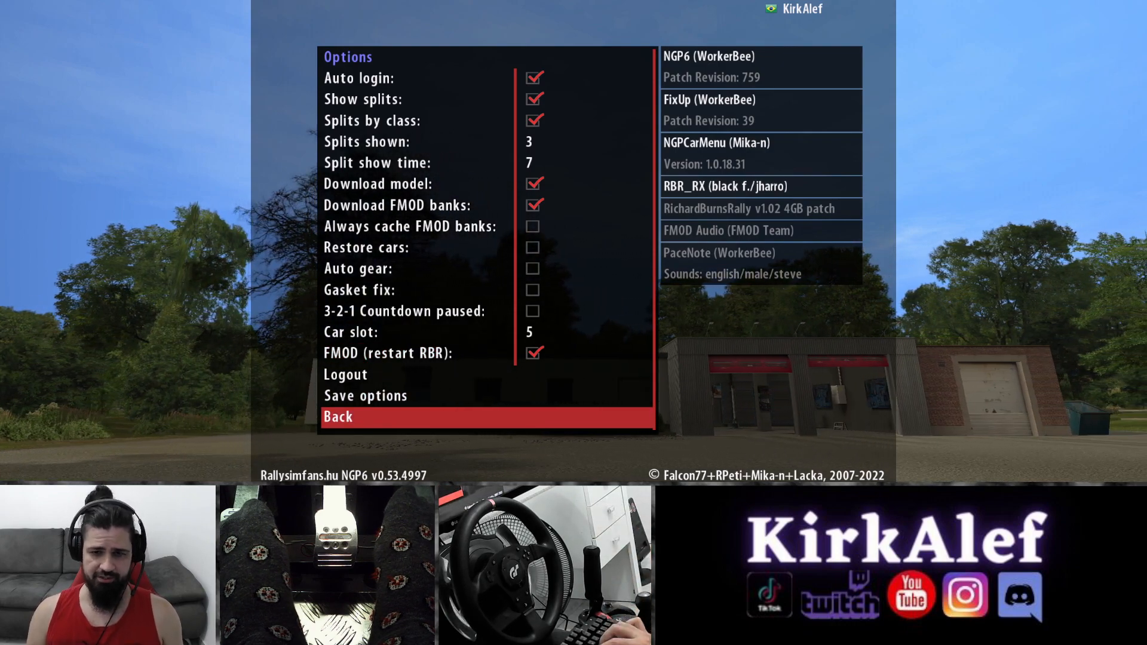
- Leave the plugin options and open the Practice stage setup
key("Return")
key("Up")
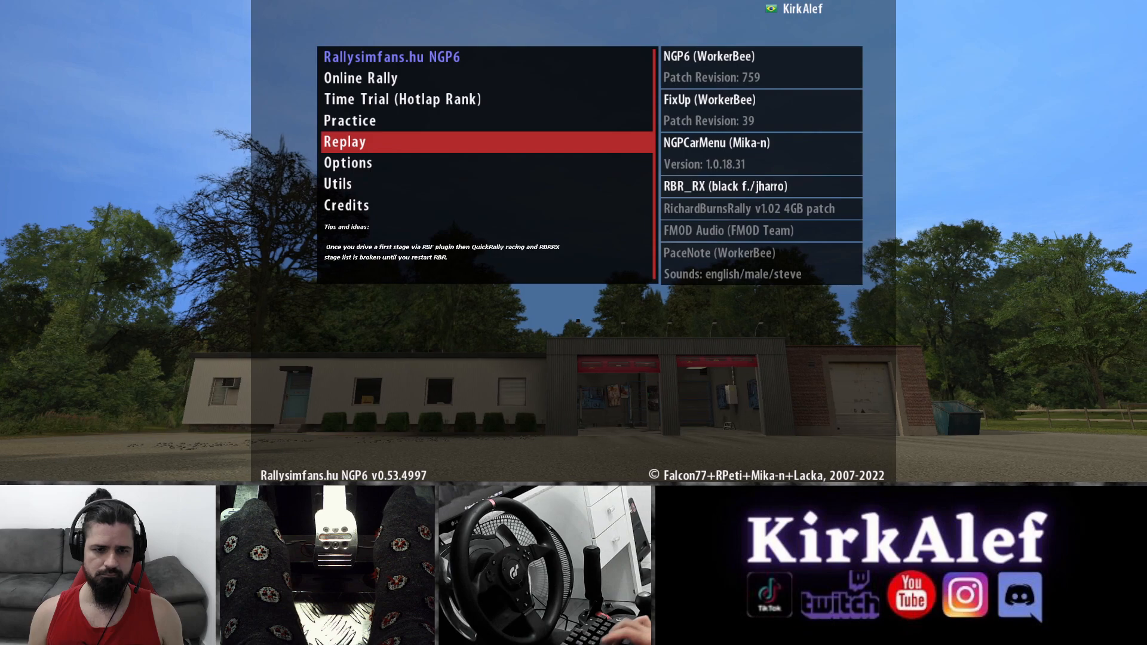
key("Up")
key("Return")
- Choose the Citroen Xsara WRC 2006 as the practice car
key("Down")
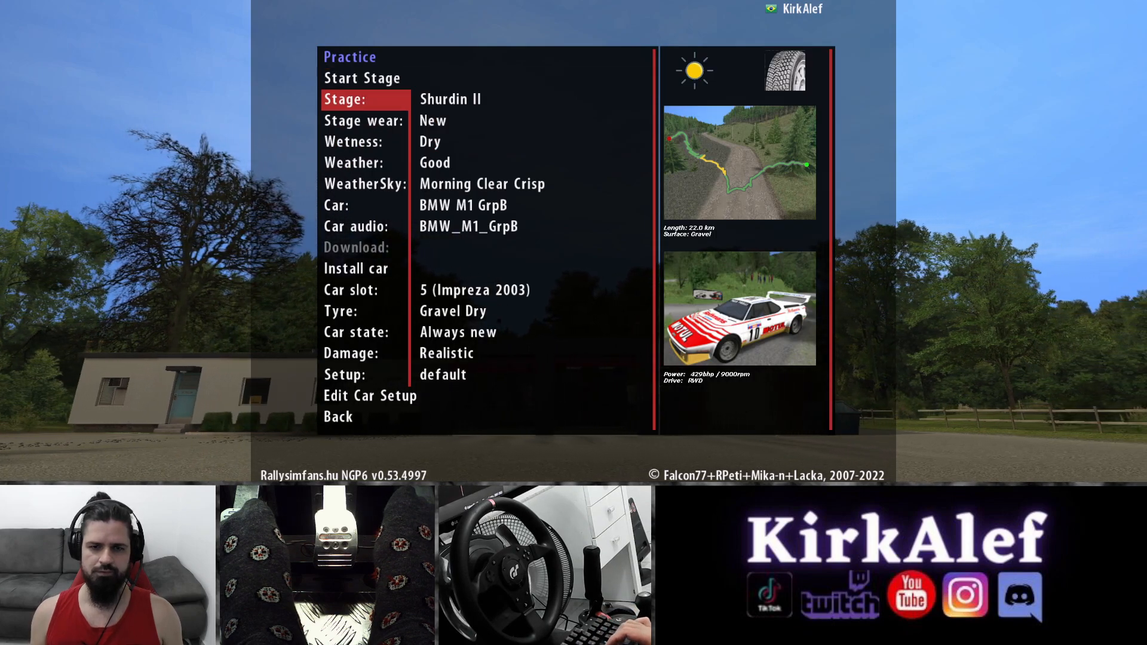
key("Down")
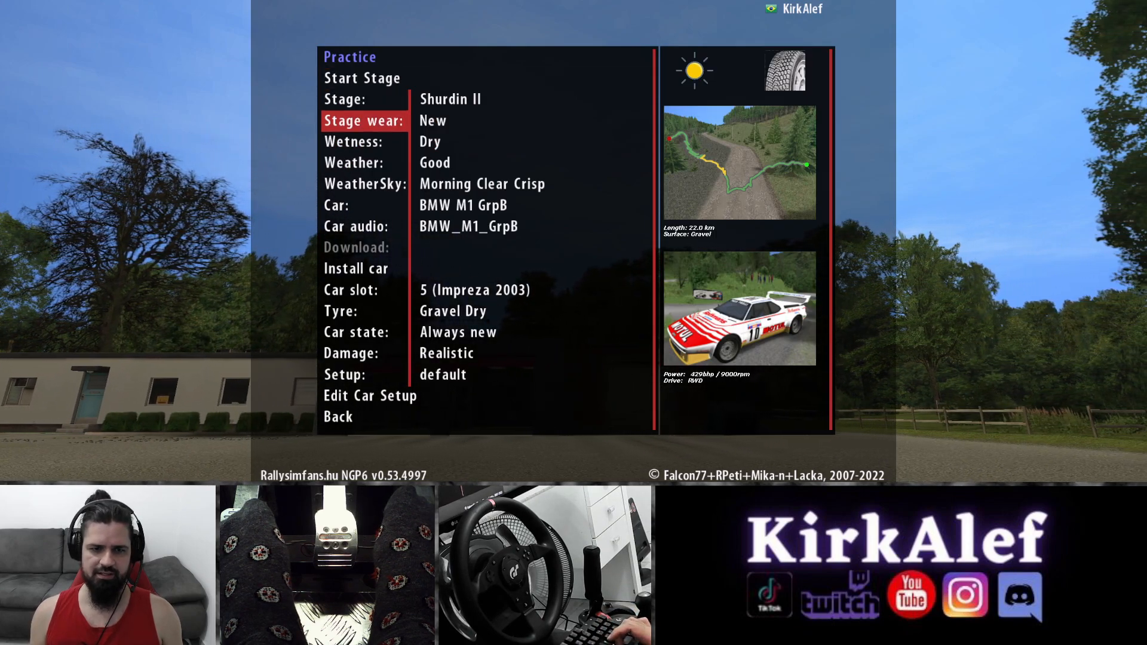
key("Down")
key("Down")
key("Down")
key("Down")
key("Right")
key("Right")
key("Right")
key("Left")
key("Left")
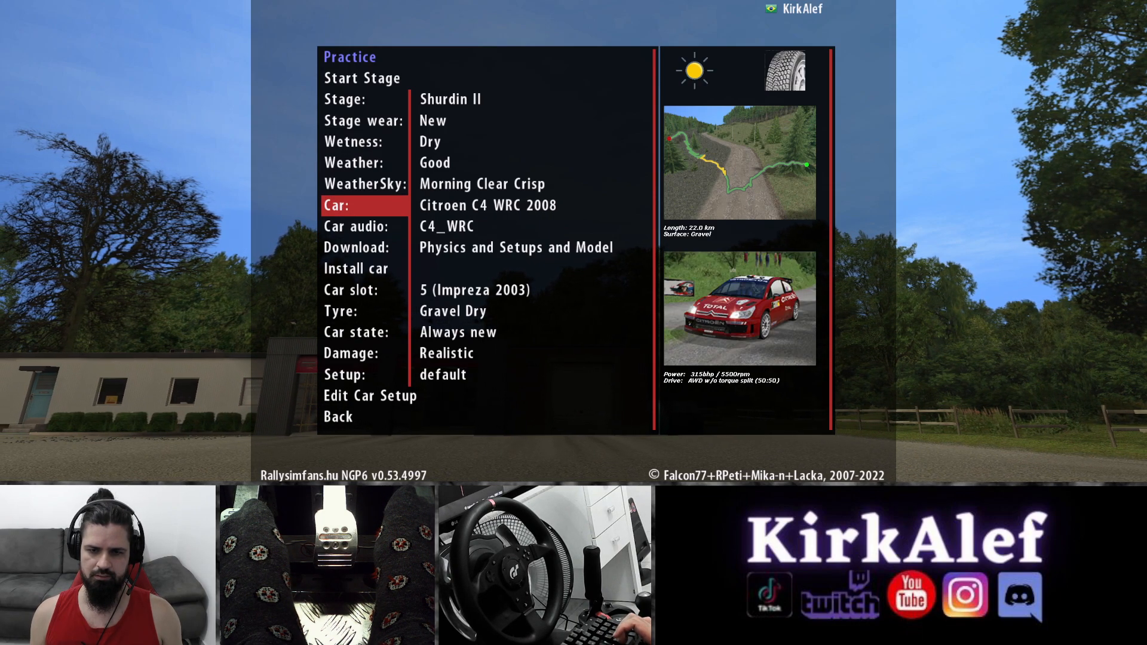
key("Left")
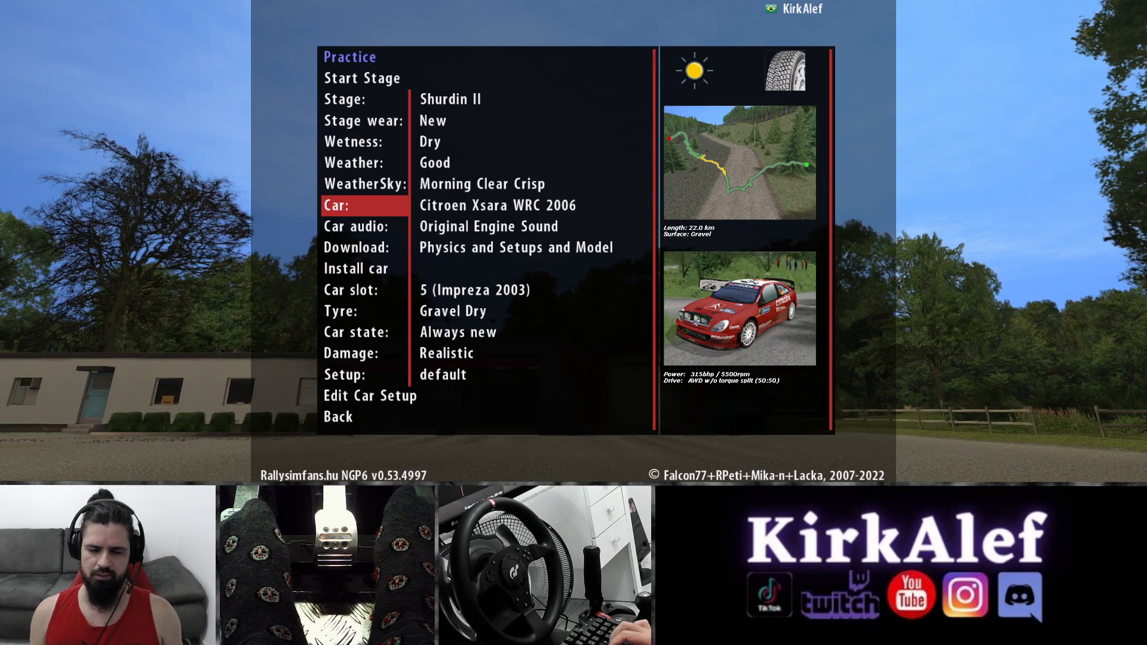
- Try the Normal stage wear setting for the practice stage
key("Up")
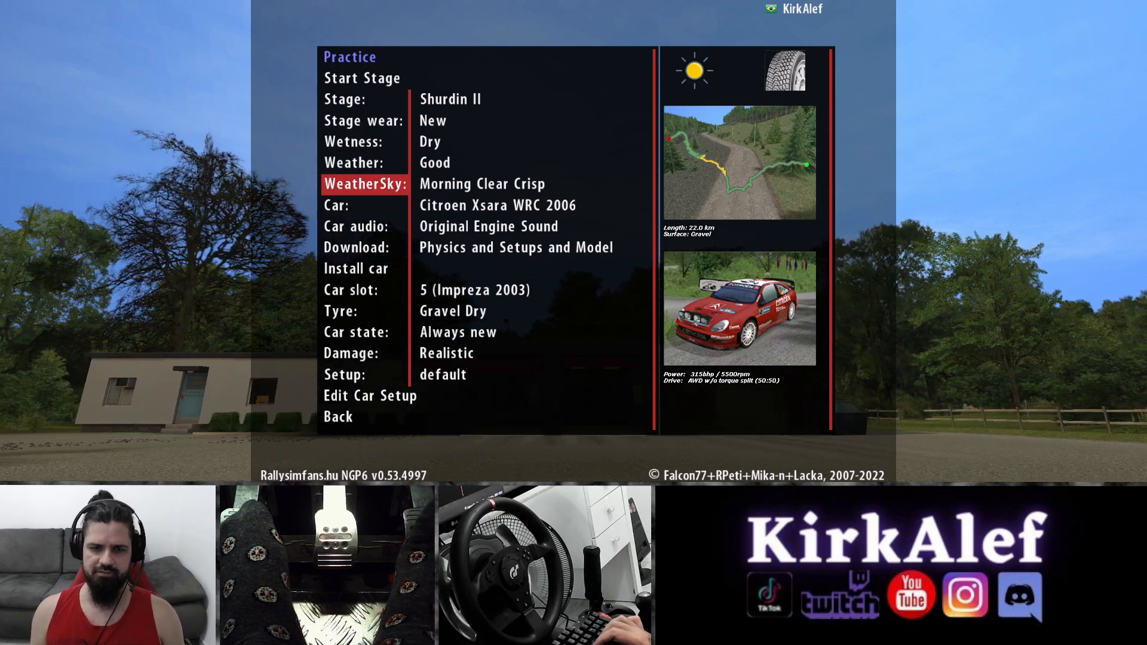
key("Down")
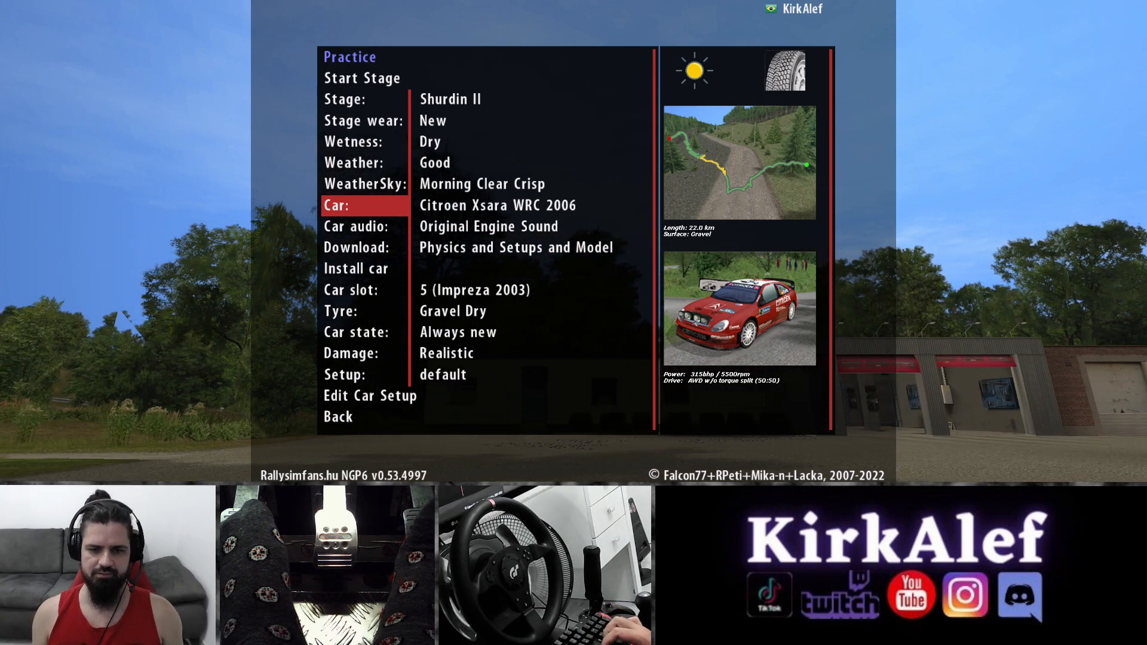
key("Up")
key("Up")
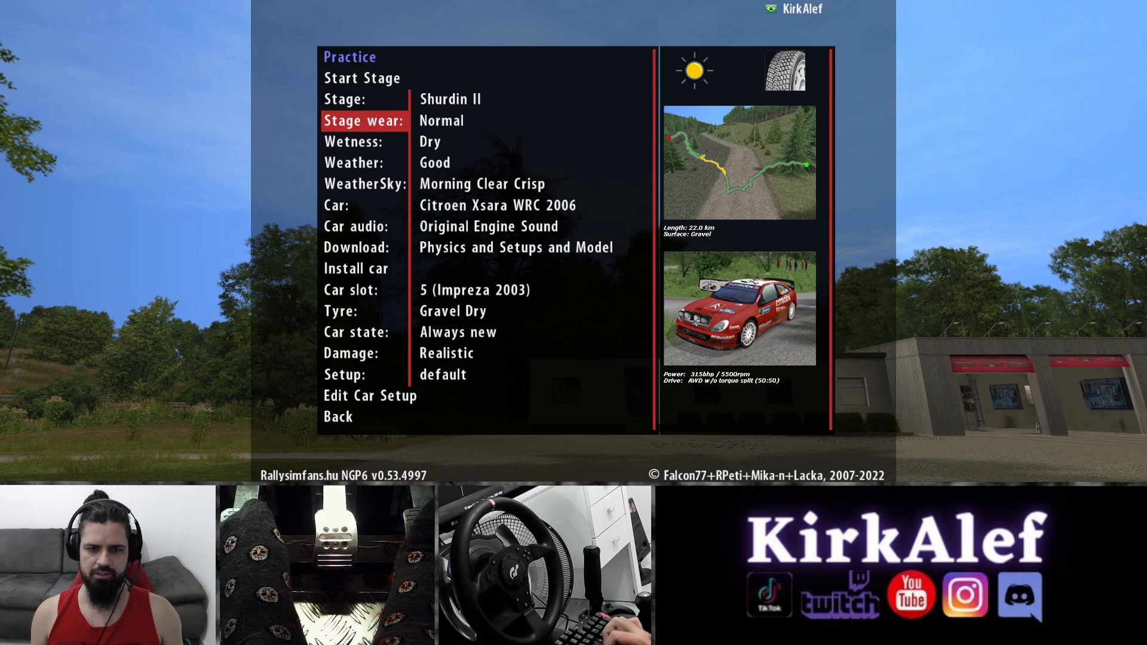
- Set the stage wear back to New and go through the options down to the car slot
key("Down")
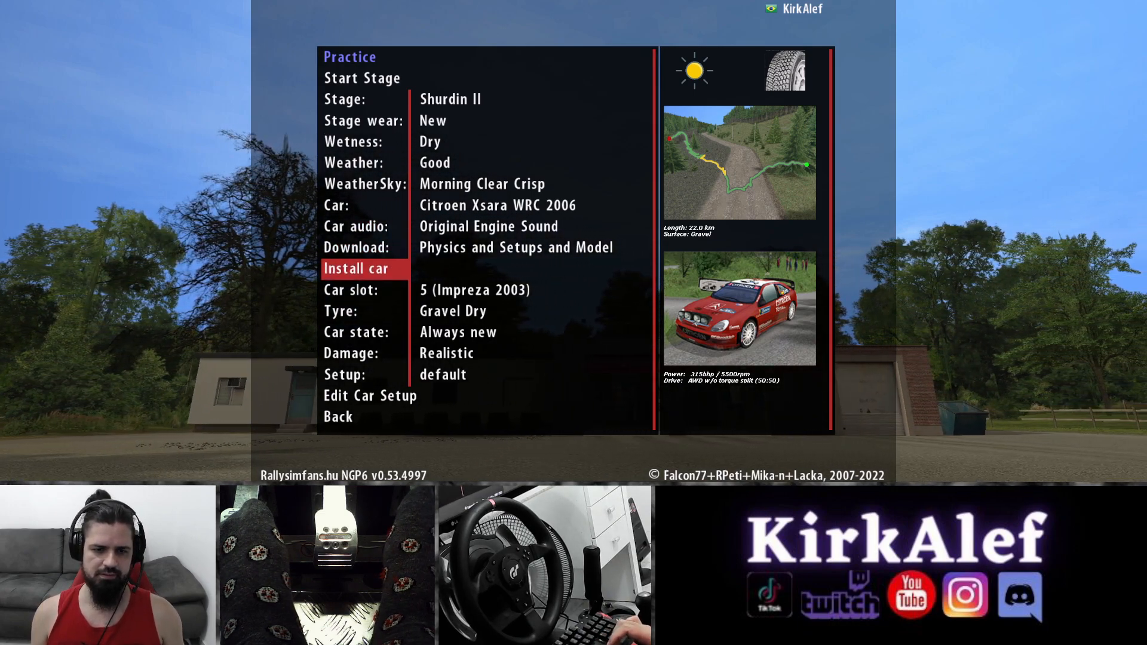
key("Down")
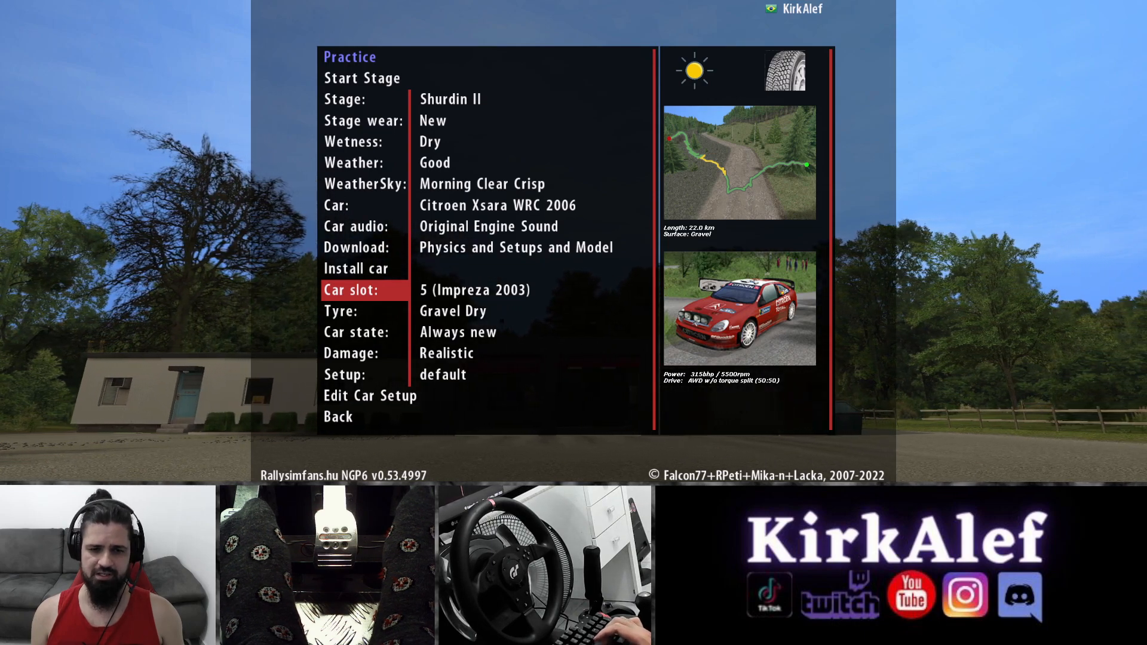
key("Up")
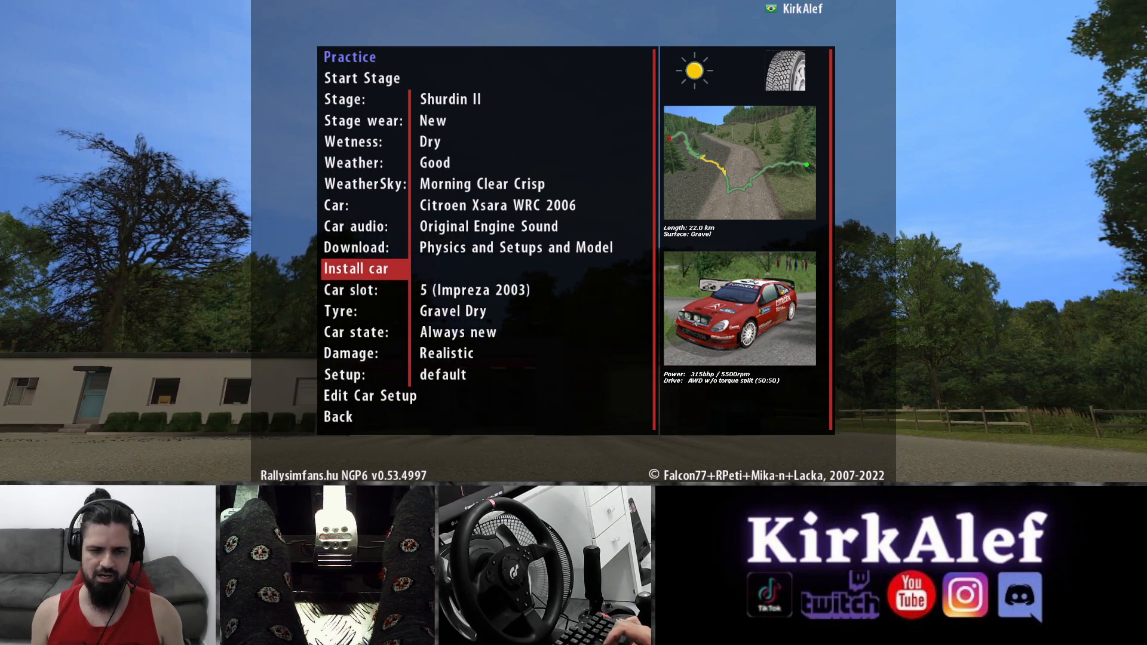
key("Down")
key("Down")
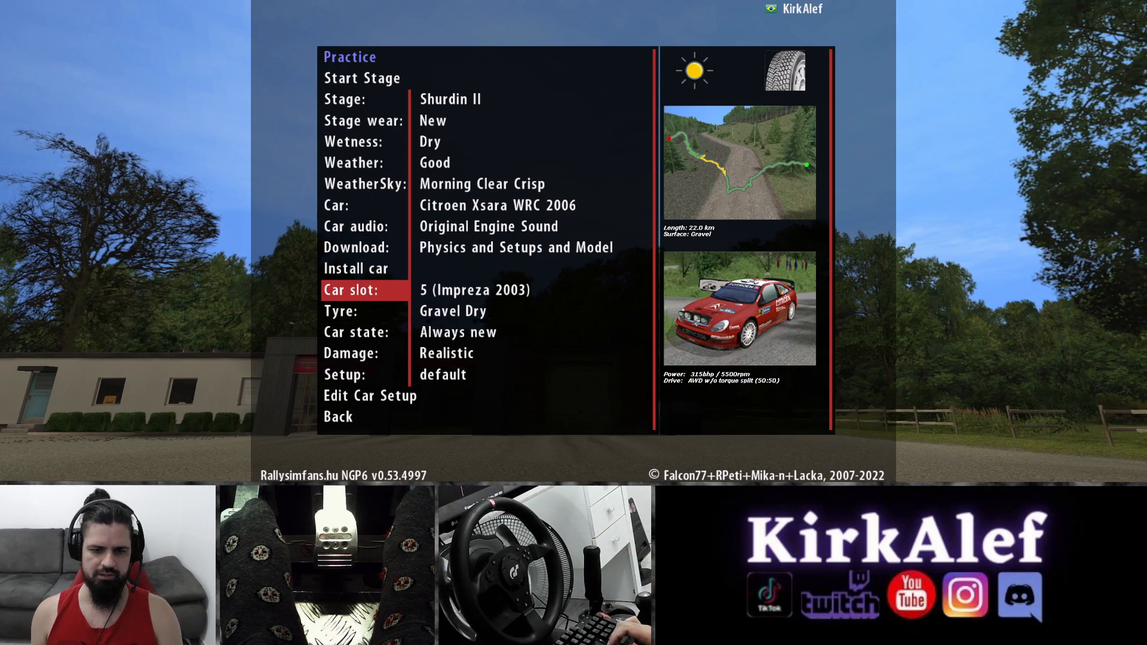
- Keep Gravel Dry tyres after trying Gravel Intermediate, and set the car state to Reuse from the previous stage
key("Right")
key("Down")
key("Right")
key("Up")
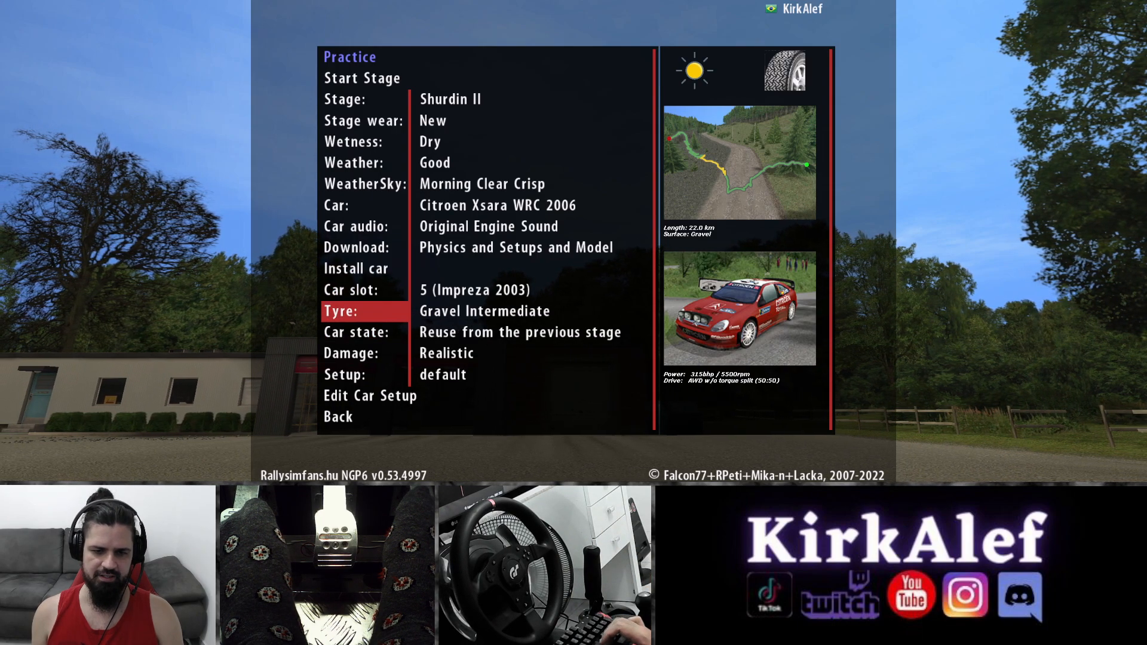
key("Left")
key("Down")
key("Down")
key("Up")
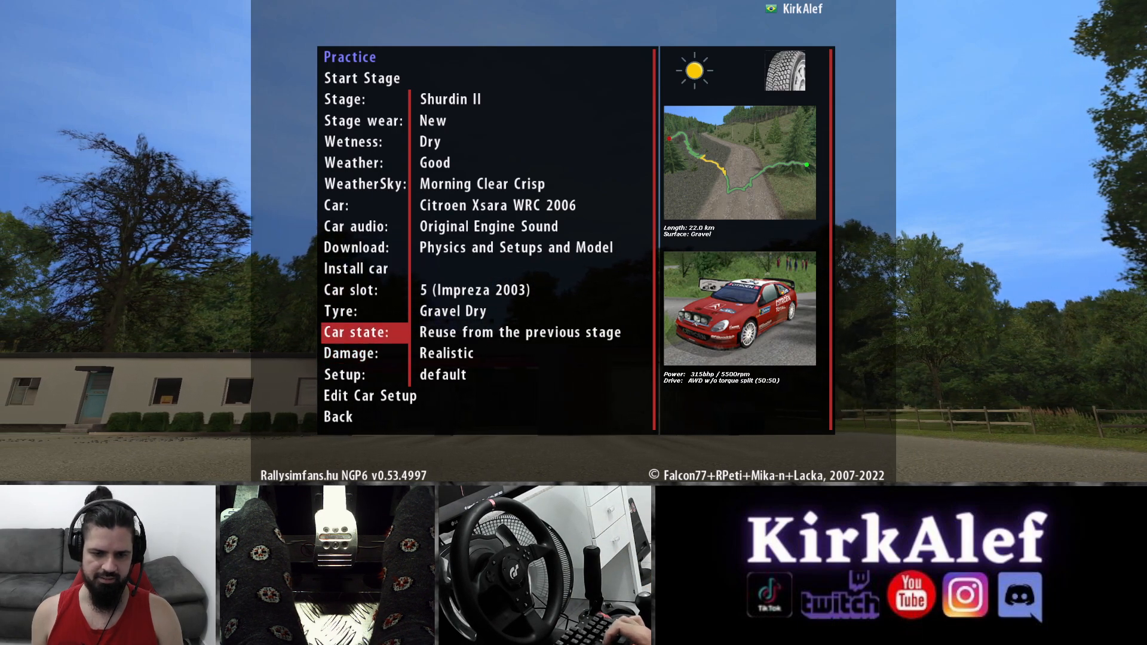
- Review the tyre, car state, damage and setup options of the practice stage
key("Down")
key("Down")
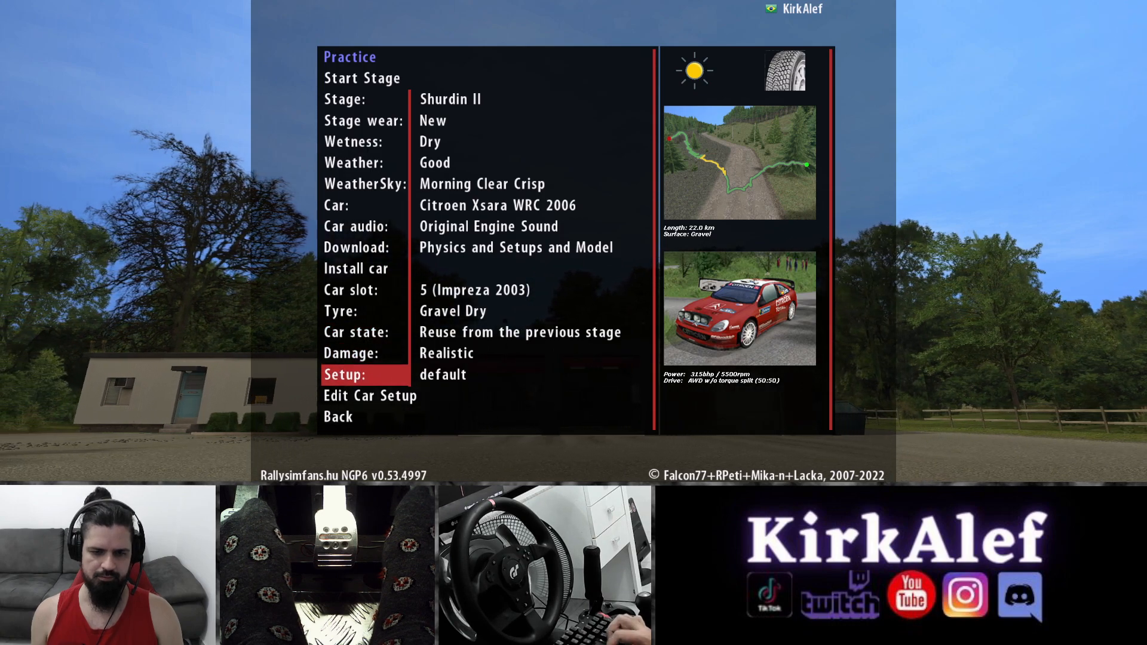
key("Up")
key("Up")
key("Up")
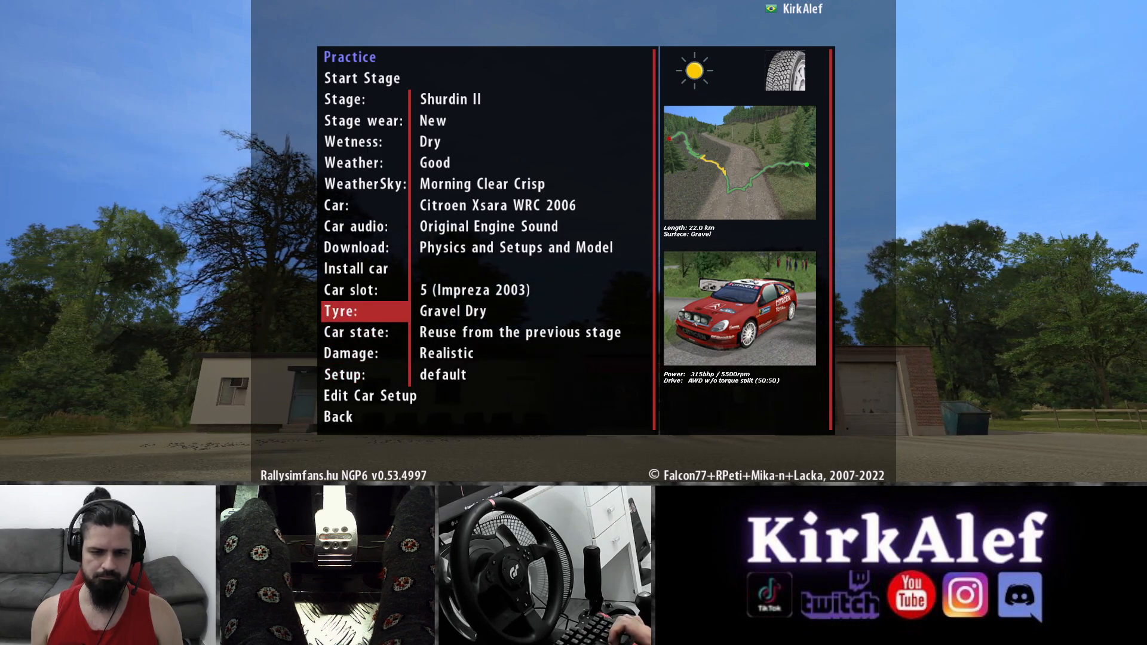
key("Down")
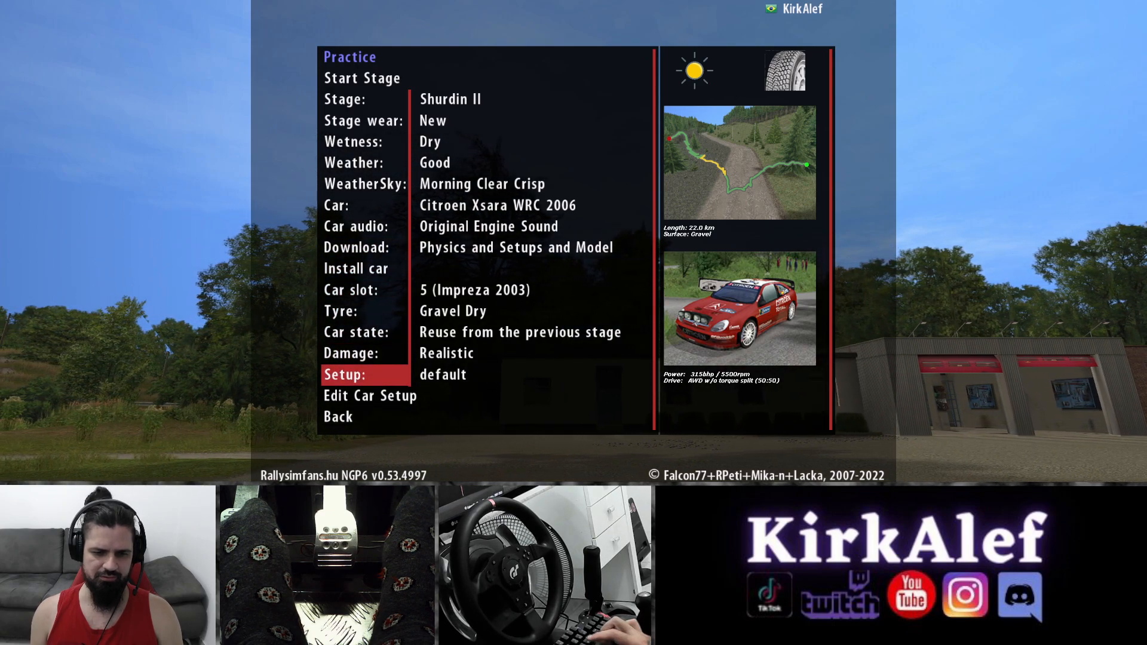
key("Return")
key("Return")
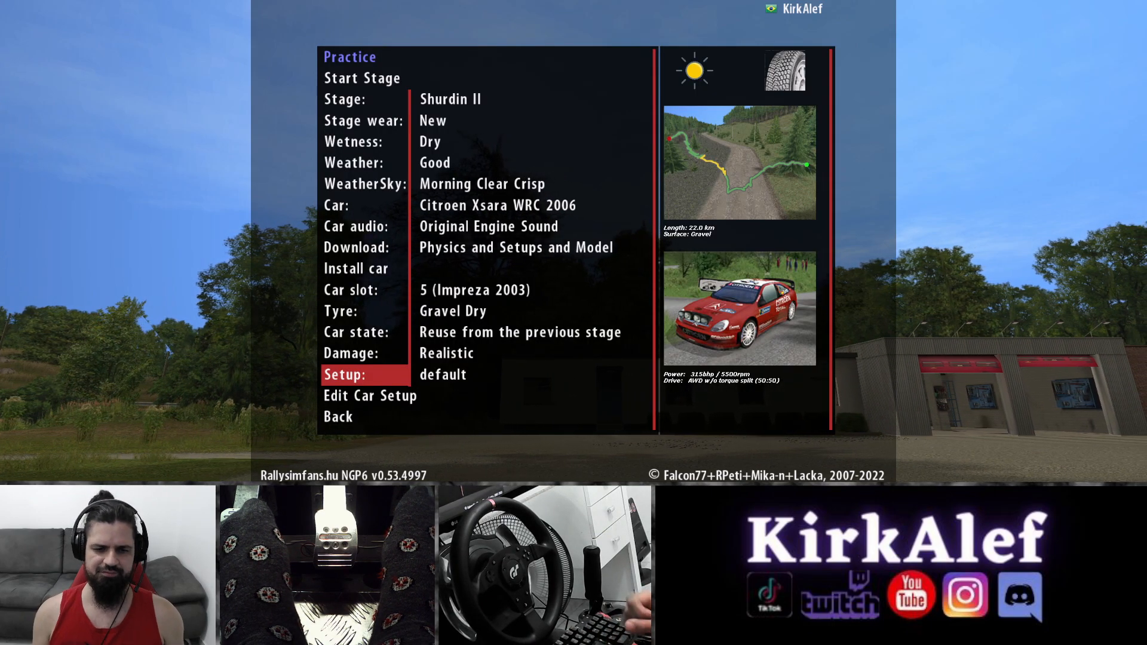
- Open the car setup editor to view its tuning categories and return to the practice options
key("Down")
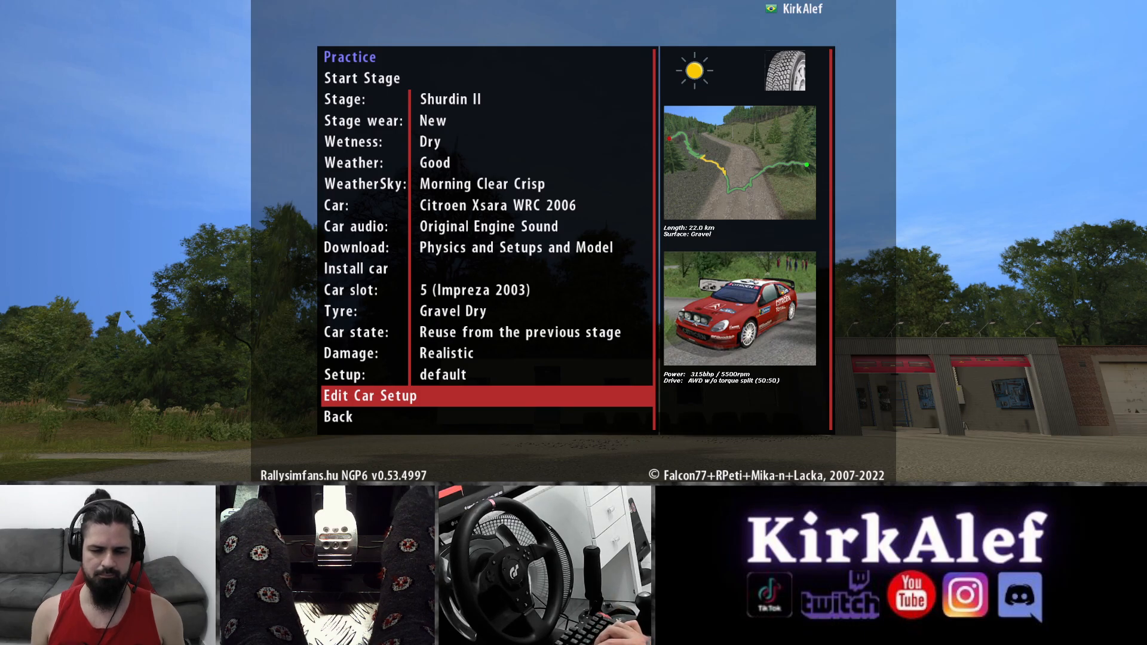
key("Return")
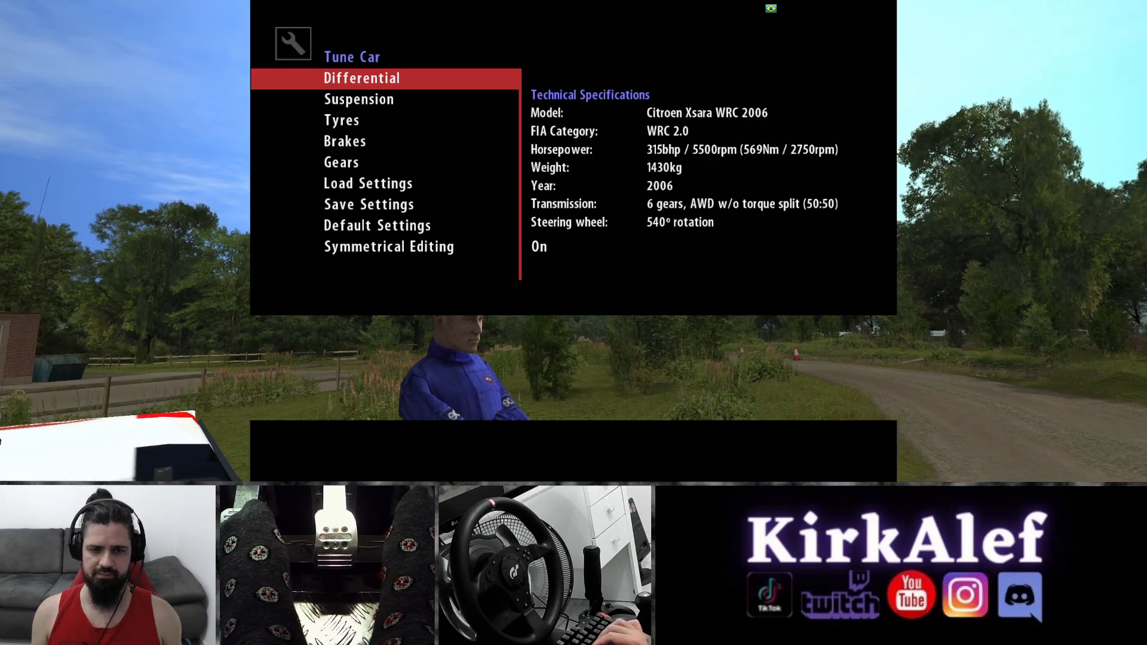
key("Escape")
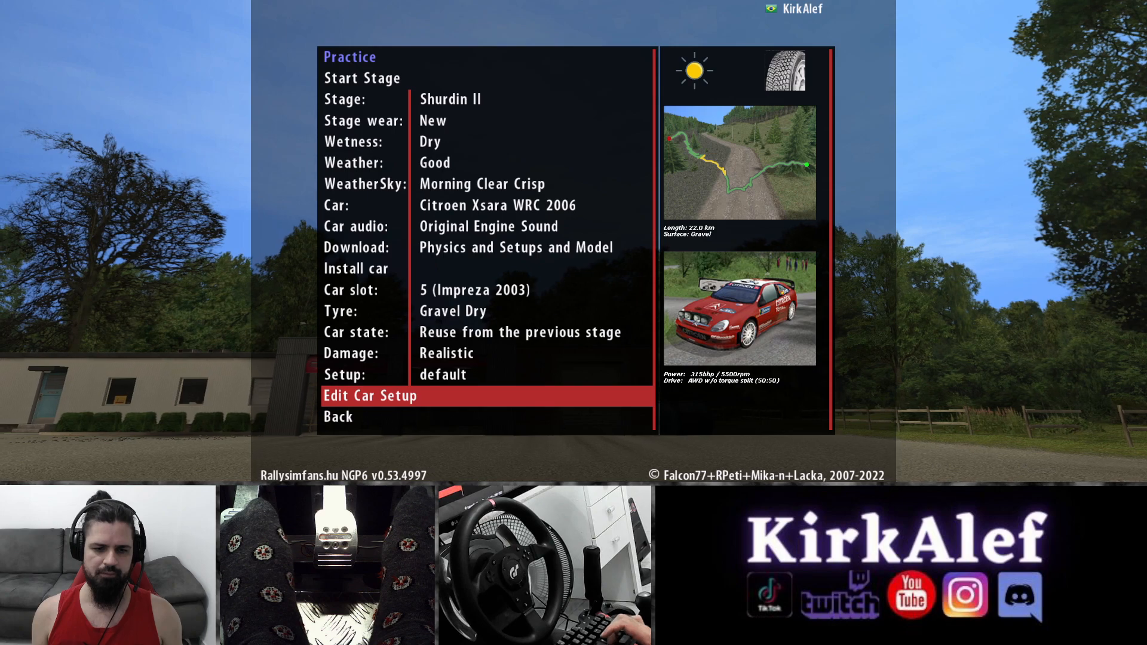
- Choose the 13_d_gravel setup for the practice car
key("Up")
key("Right")
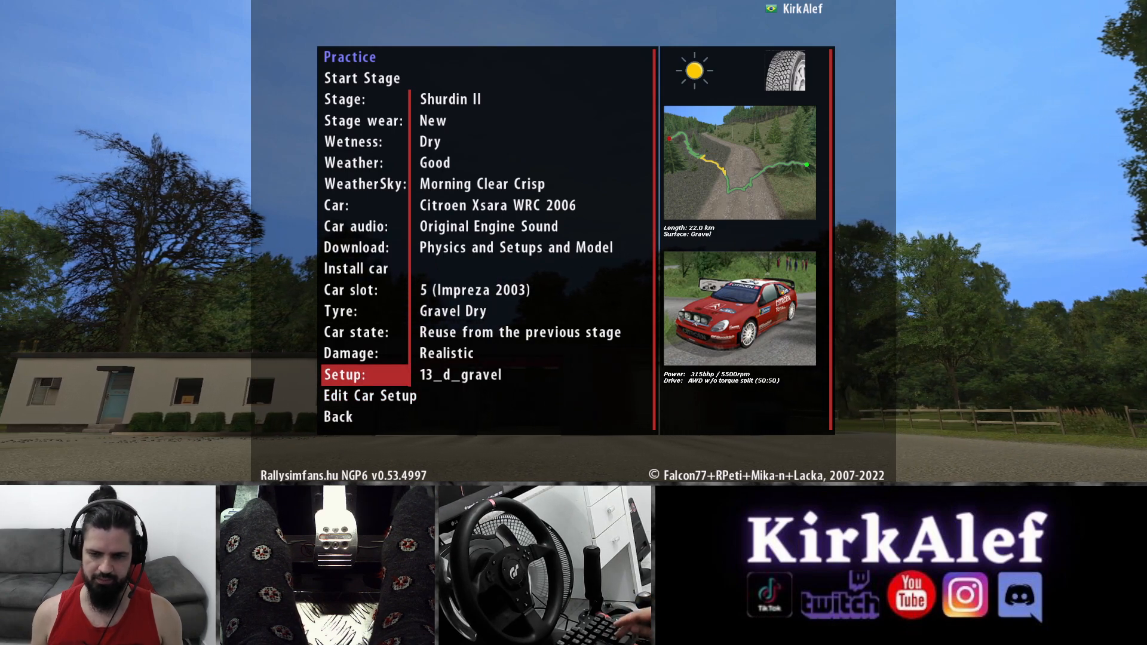
key("Right")
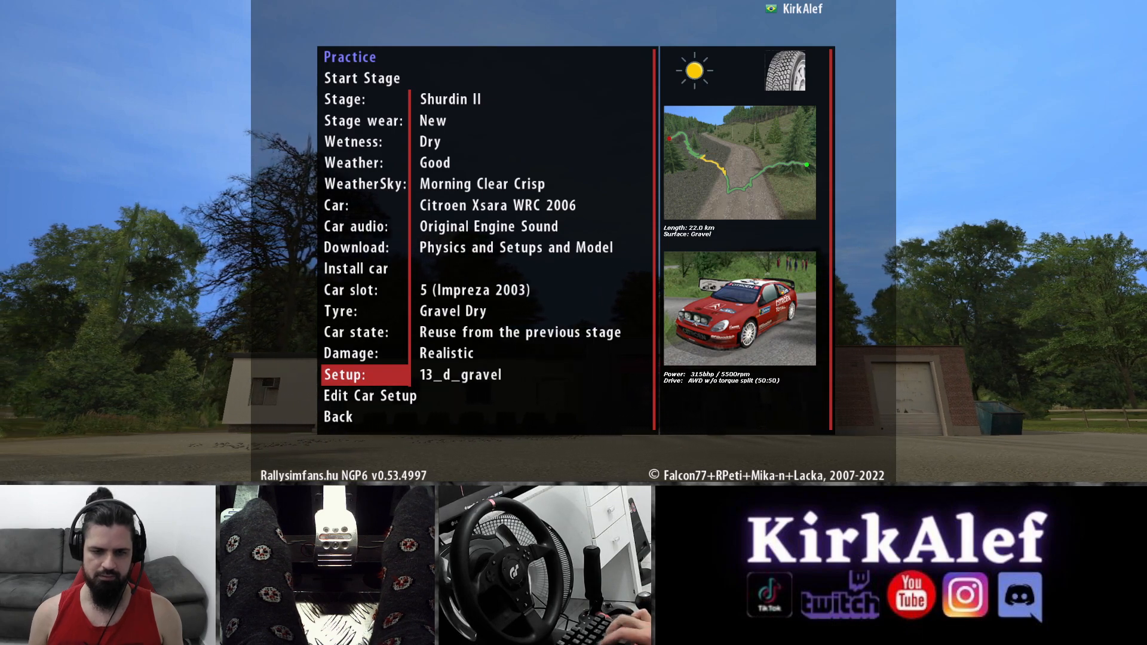
- Choose SSS York I as the practice stage and start it
key("Up")
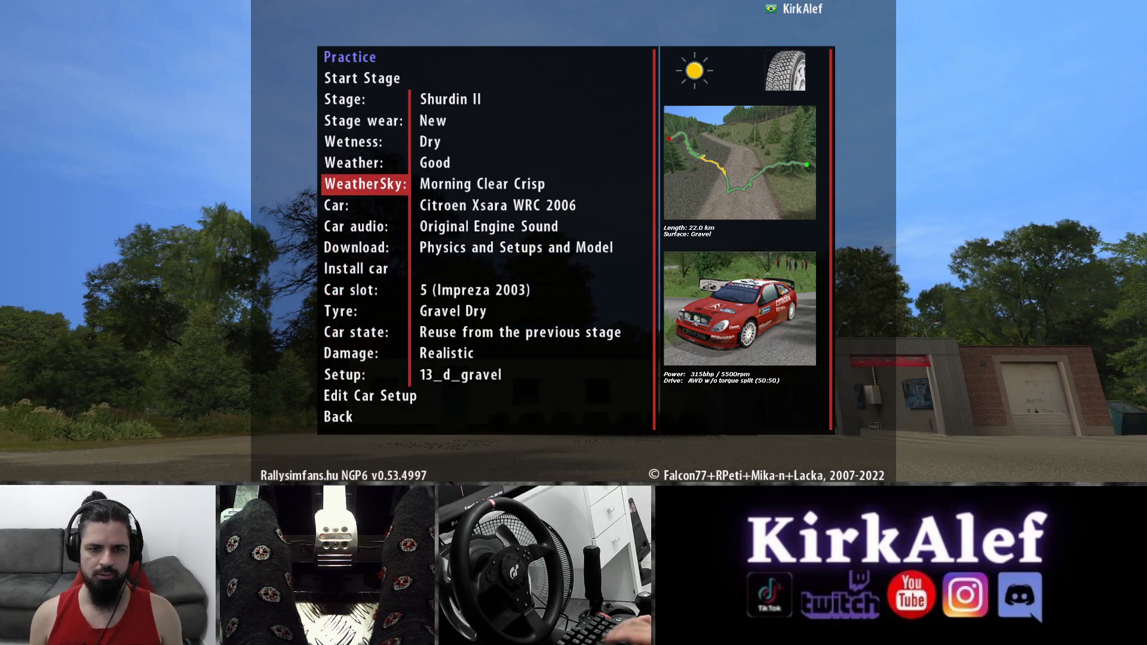
key("Up")
key("Up")
key("Up")
key("Up")
key("Right")
key("Right")
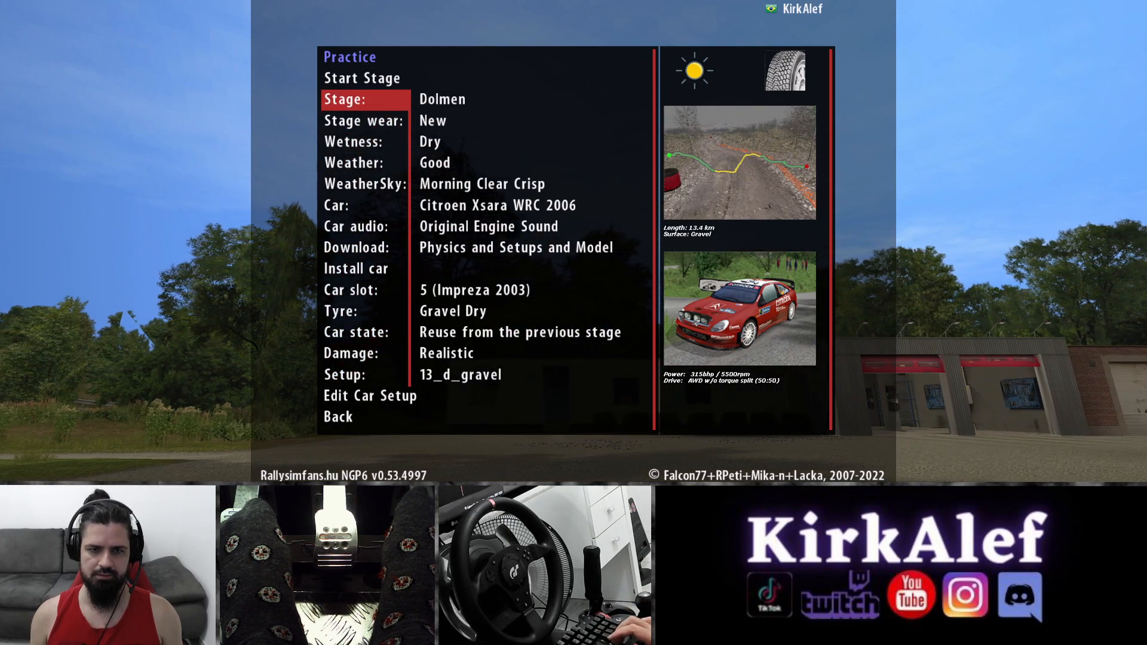
key("Up")
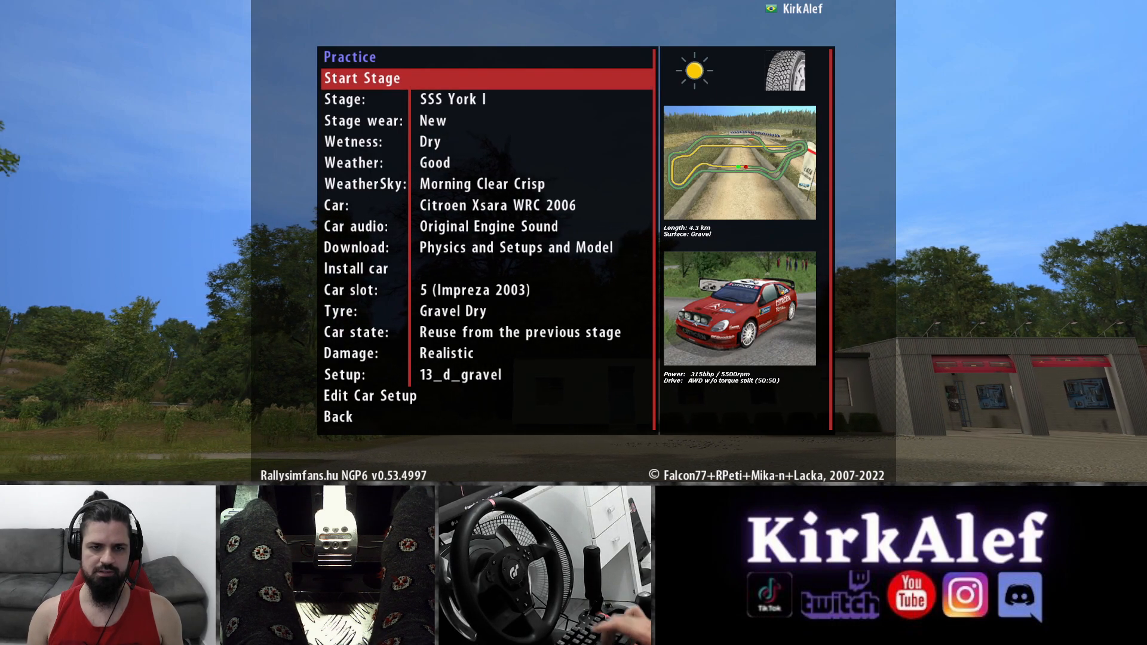
key("Return")
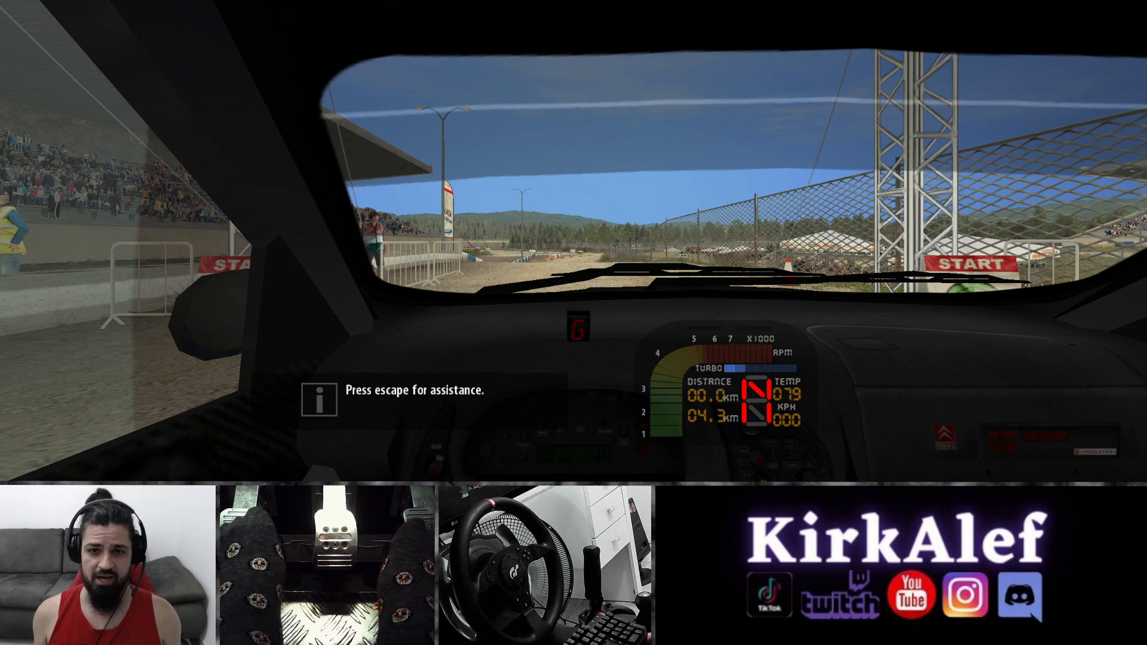
- Pause the stage and open the in-game audio settings
key("Escape")
key("Down")
key("Down")
key("Down")
key("Up")
key("Return")
key("Down")
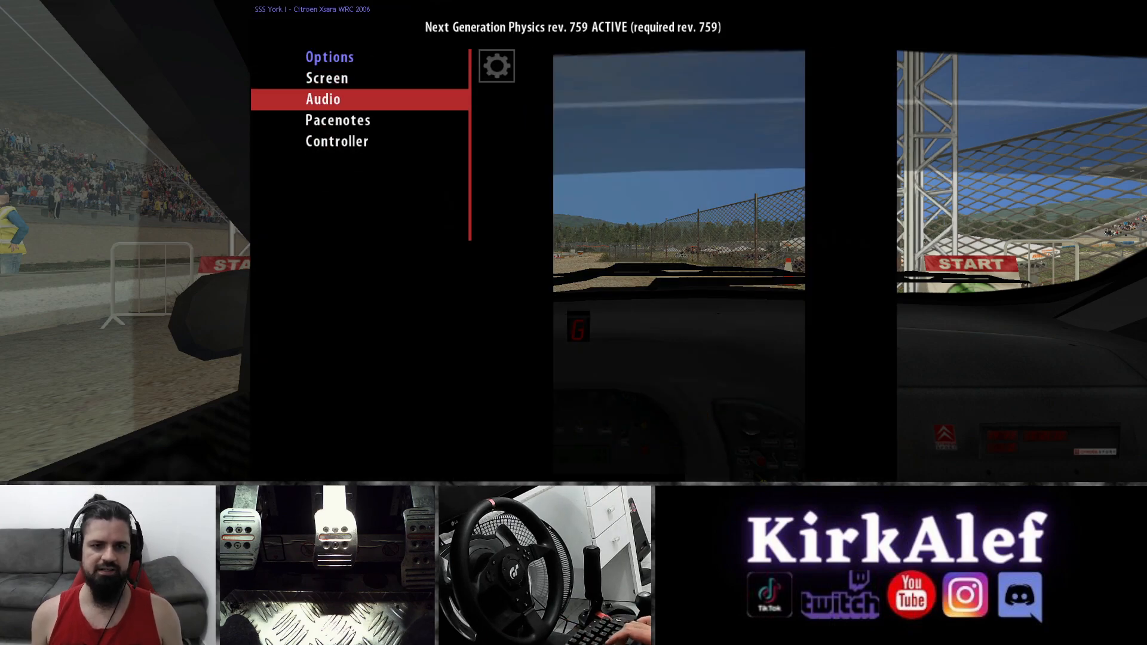
key("Return")
- Lower the Effects Sound Volume to zero
key("Down")
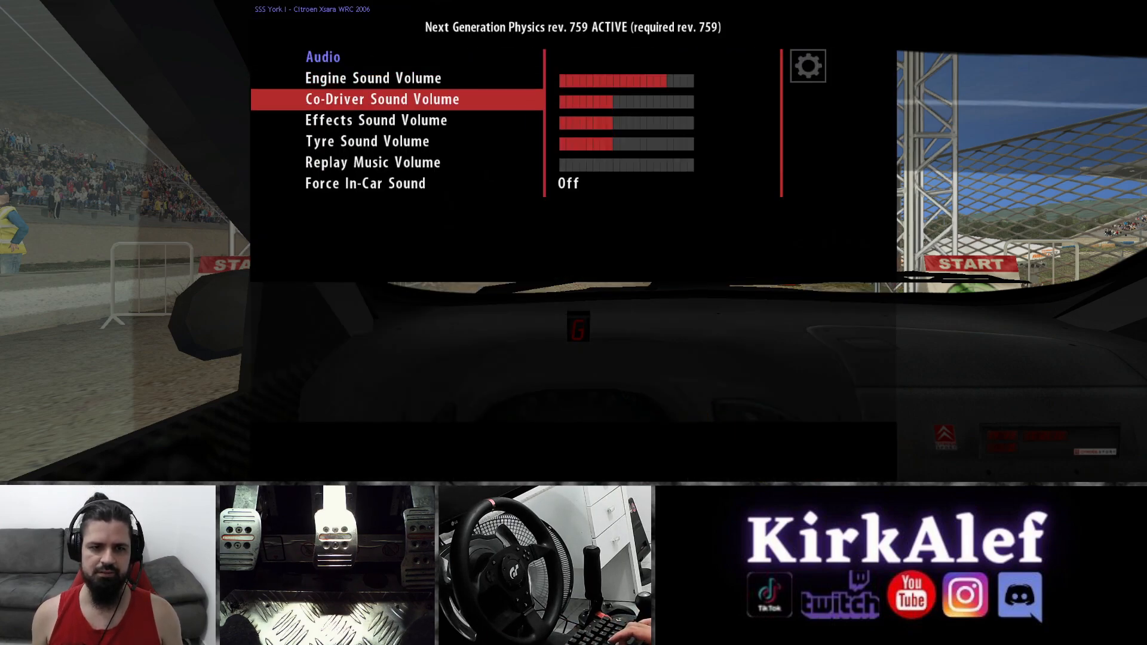
key("Down")
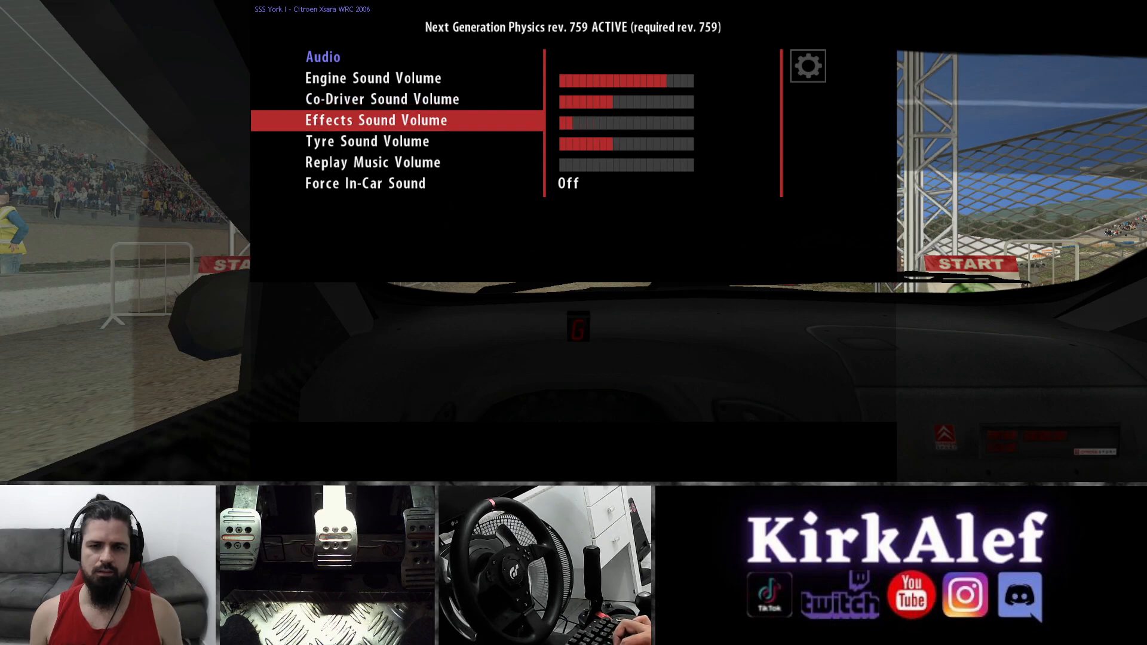
key("Down")
key("Up")
key("Up")
key("Up")
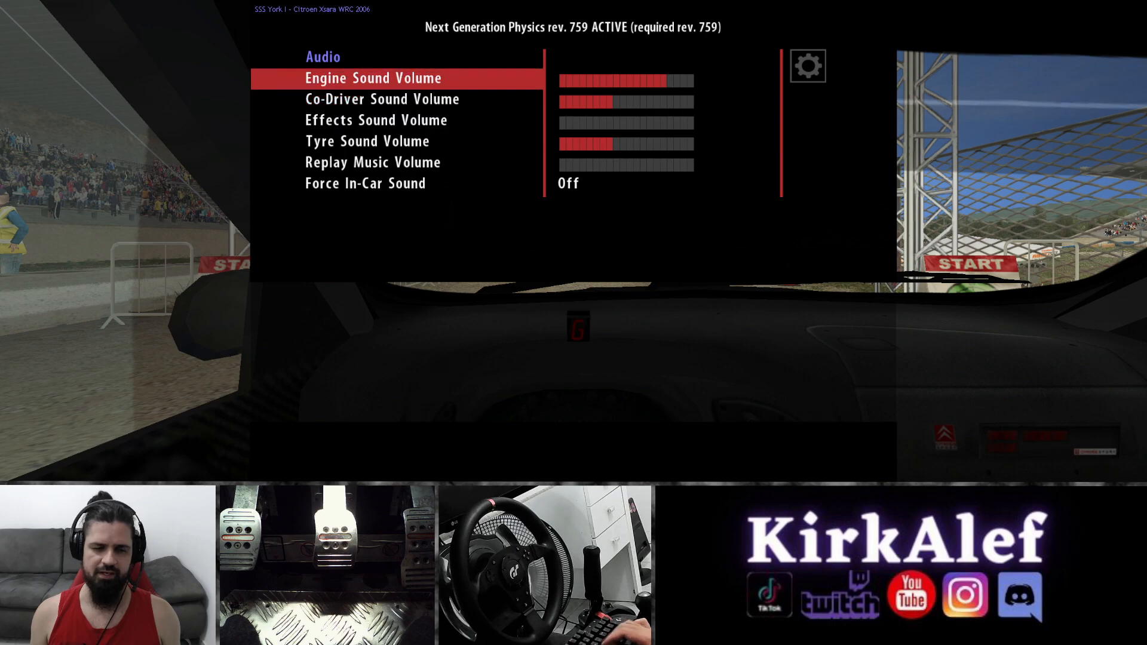
- Review the other sound volume settings and return to the stage
key("Down")
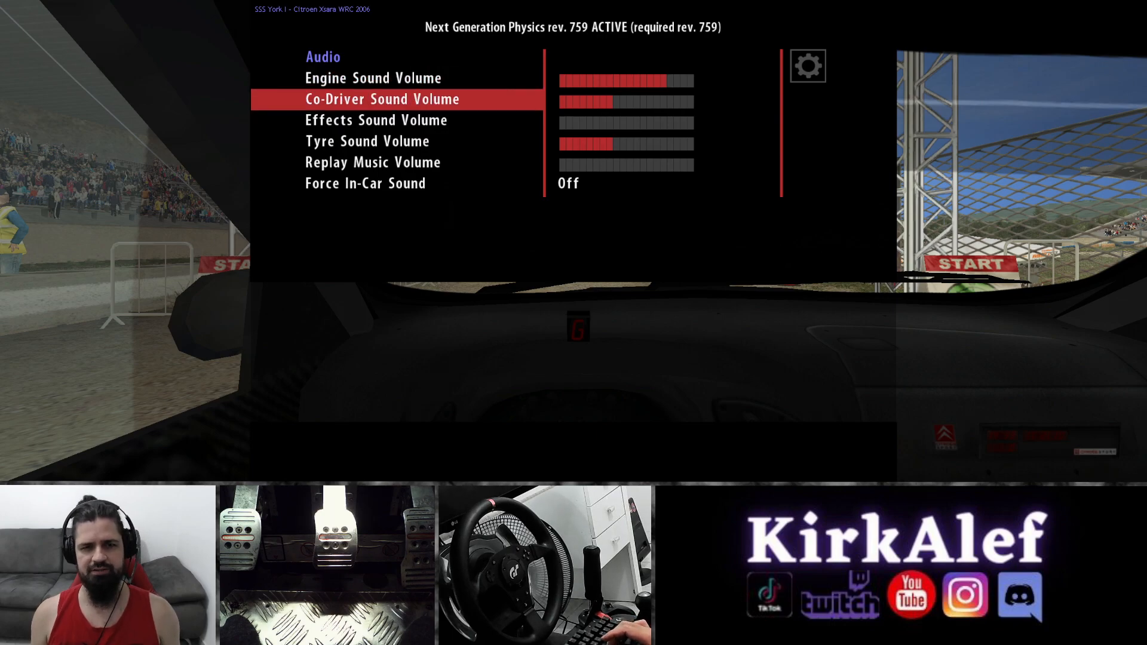
key("Down")
key("Down")
key("Down")
key("Up")
key("Up")
key("Up")
key("Up")
key("Up")
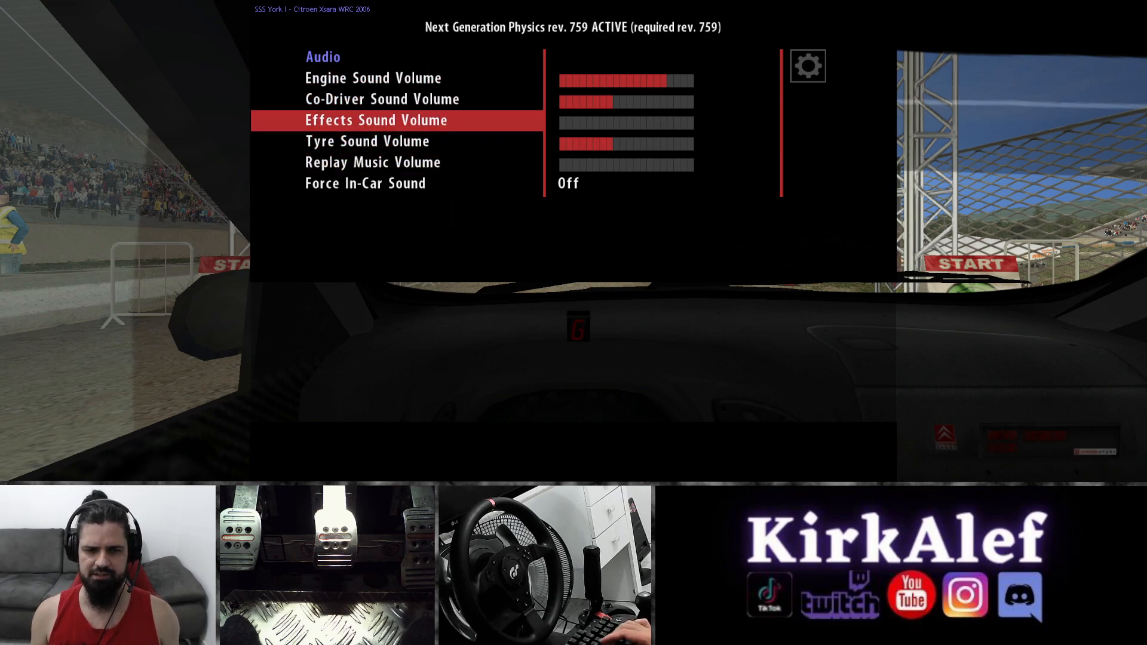
key("Escape")
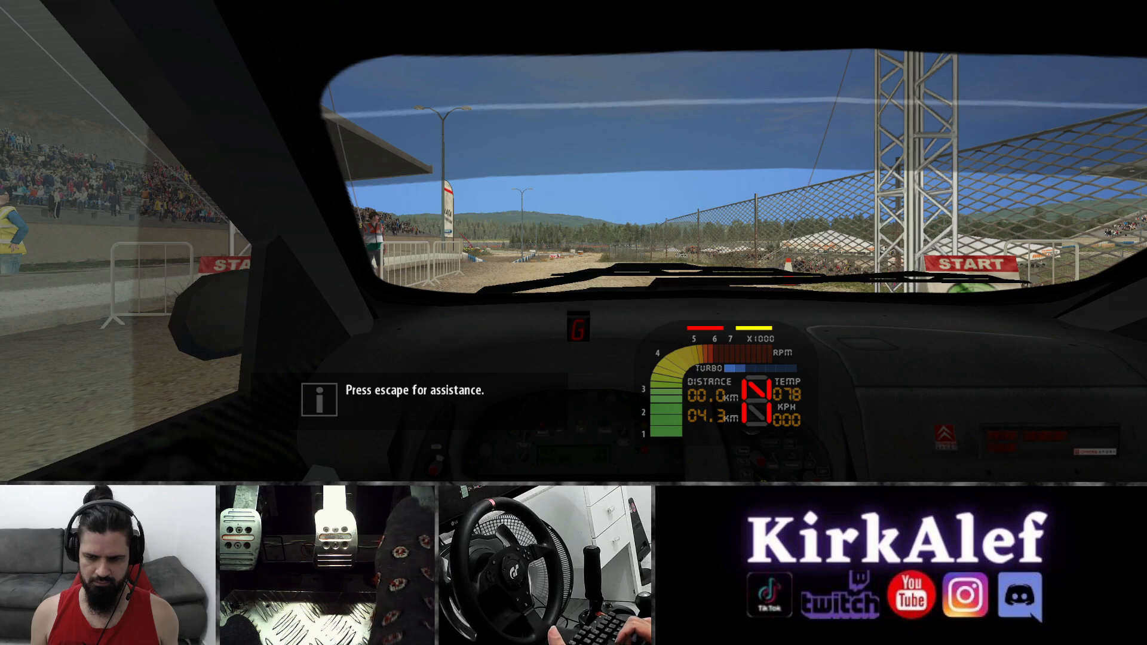
- Pause the stage again and open the controller's Force Feedback settings
key("Escape")
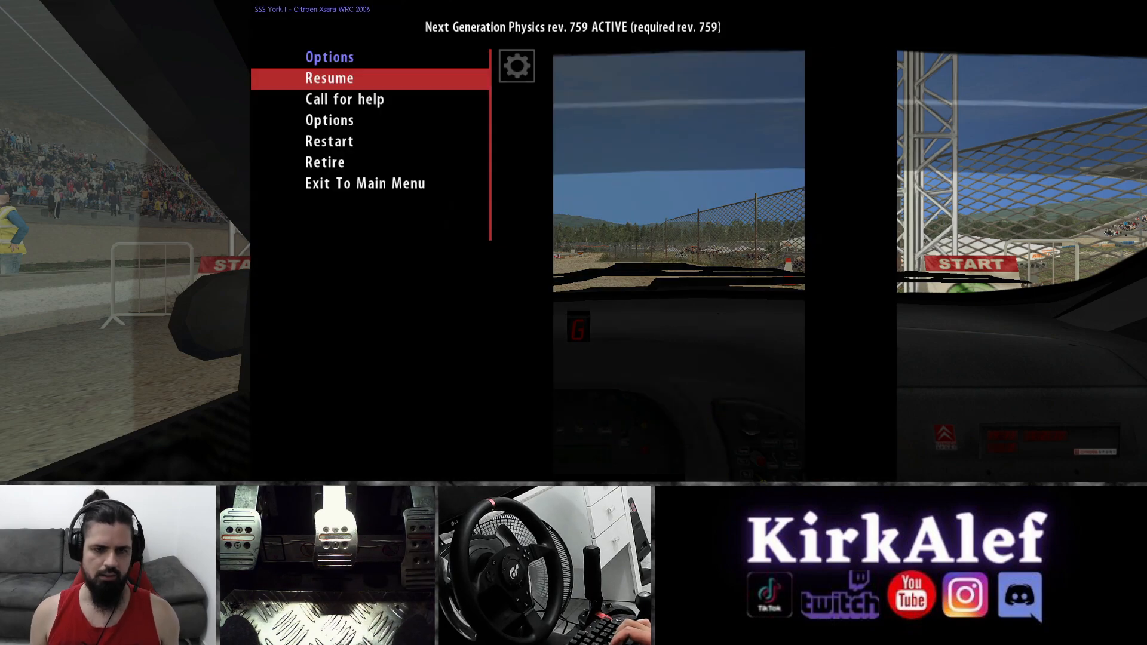
key("Down")
key("Down")
key("Return")
key("Down")
key("Down")
key("Down")
key("Return")
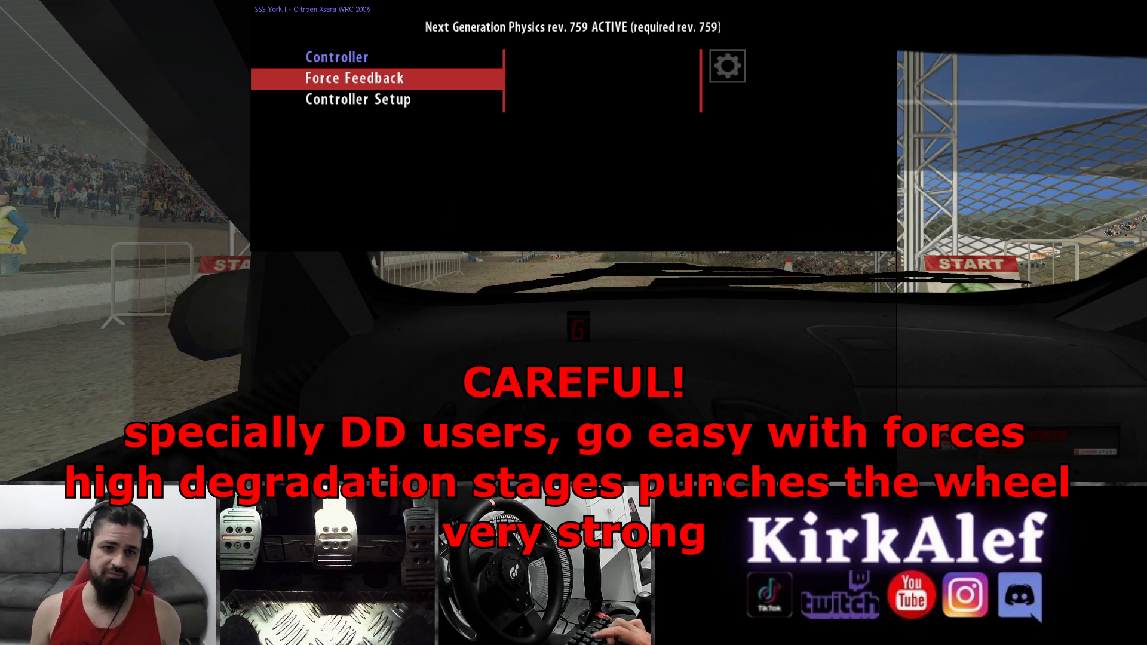
key("Return")
- Look through the force feedback settings, set Strength to half of its scale, and return to the stage
key("Down")
key("Up")
key("Down")
key("Down")
key("Down")
key("Up")
key("Up")
key("Up")
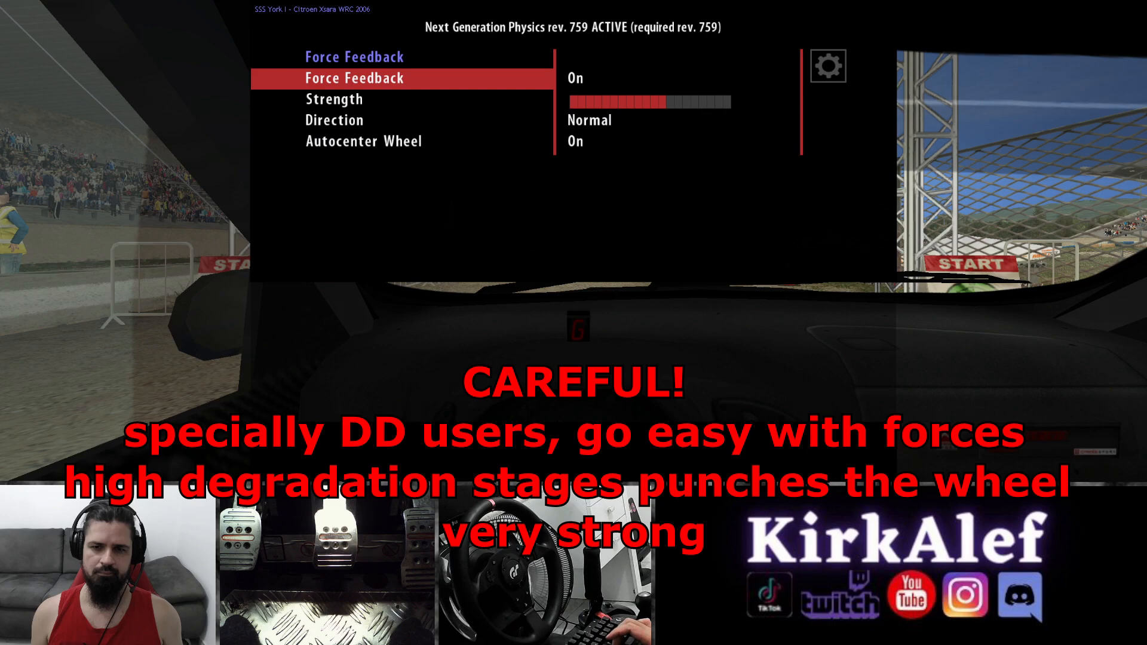
key("Down")
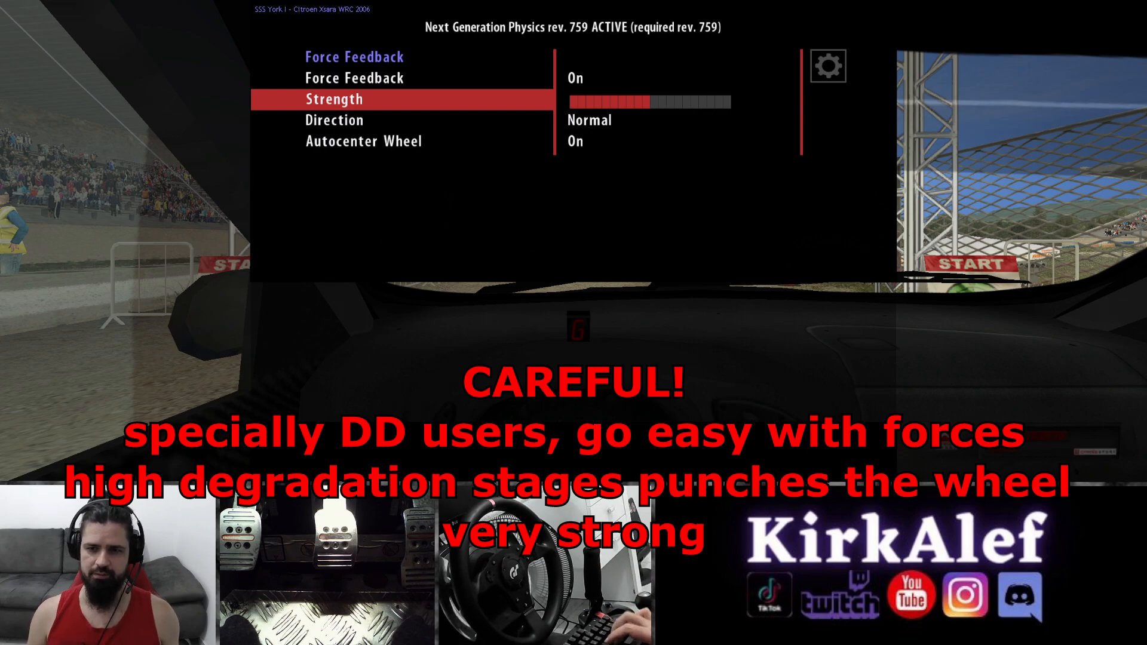
key("Escape")
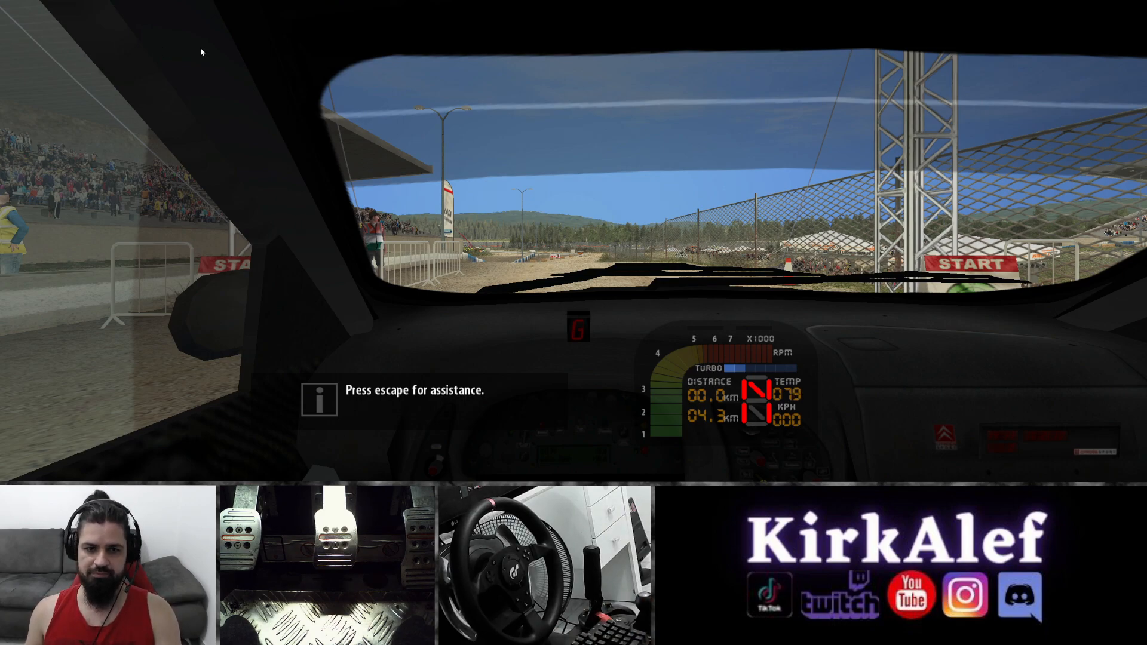
- Open the Internal Camera settings, move the window clear of the corner, and set the camera target's x value to 0.2941
double_click(404, 146)
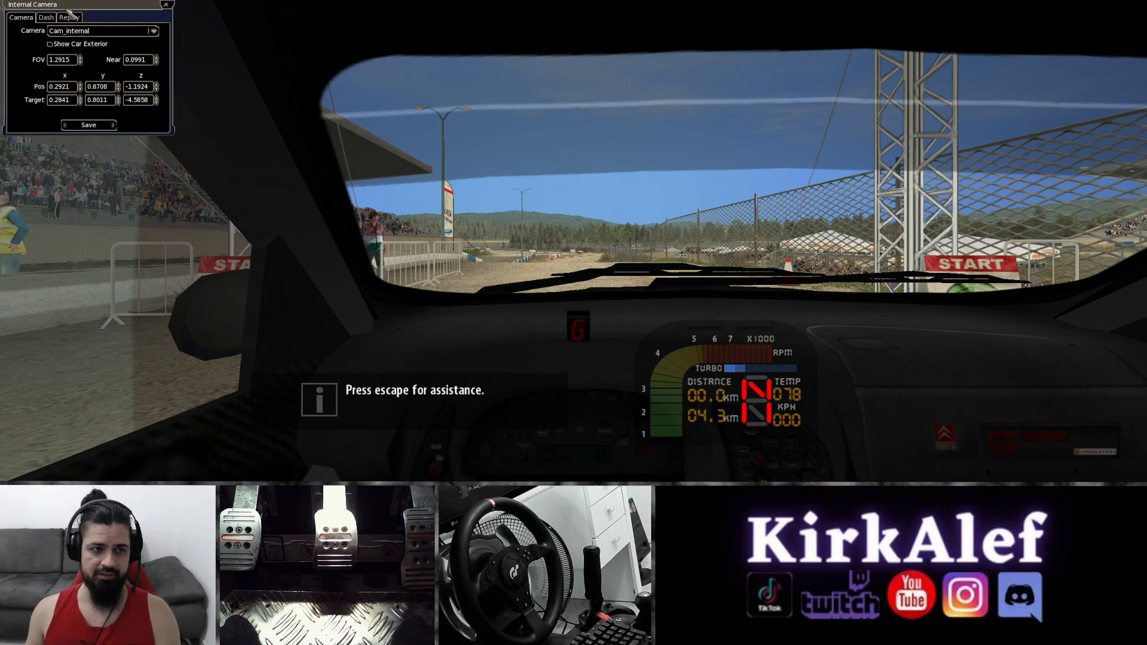
left_click_drag(61, 6, 181, 52)
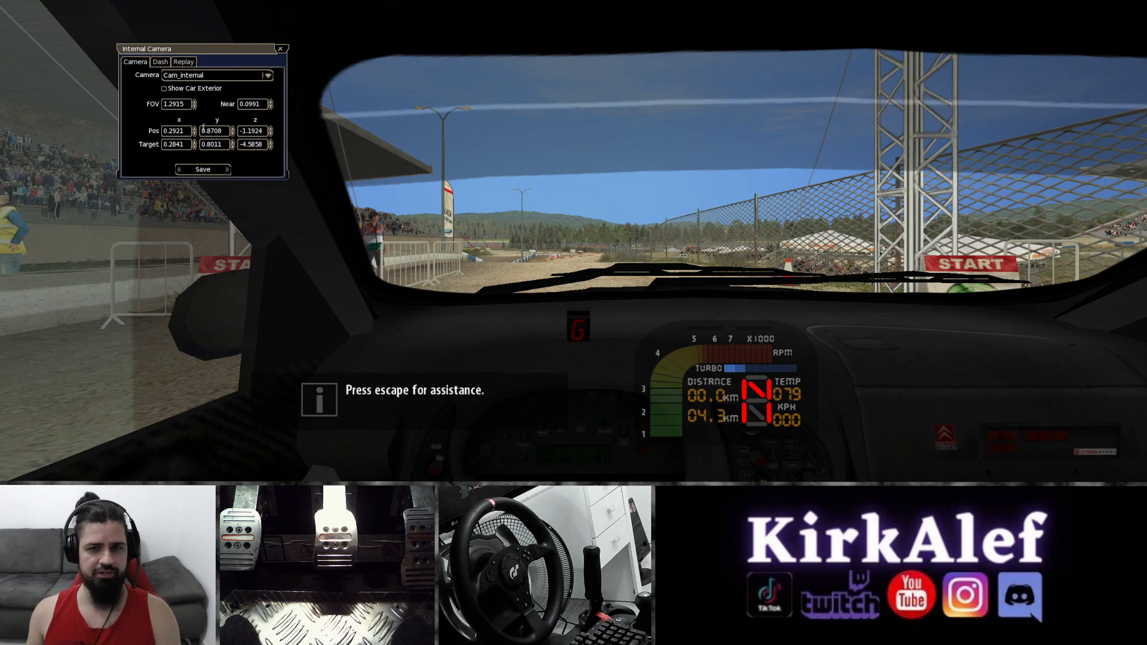
left_click(194, 147)
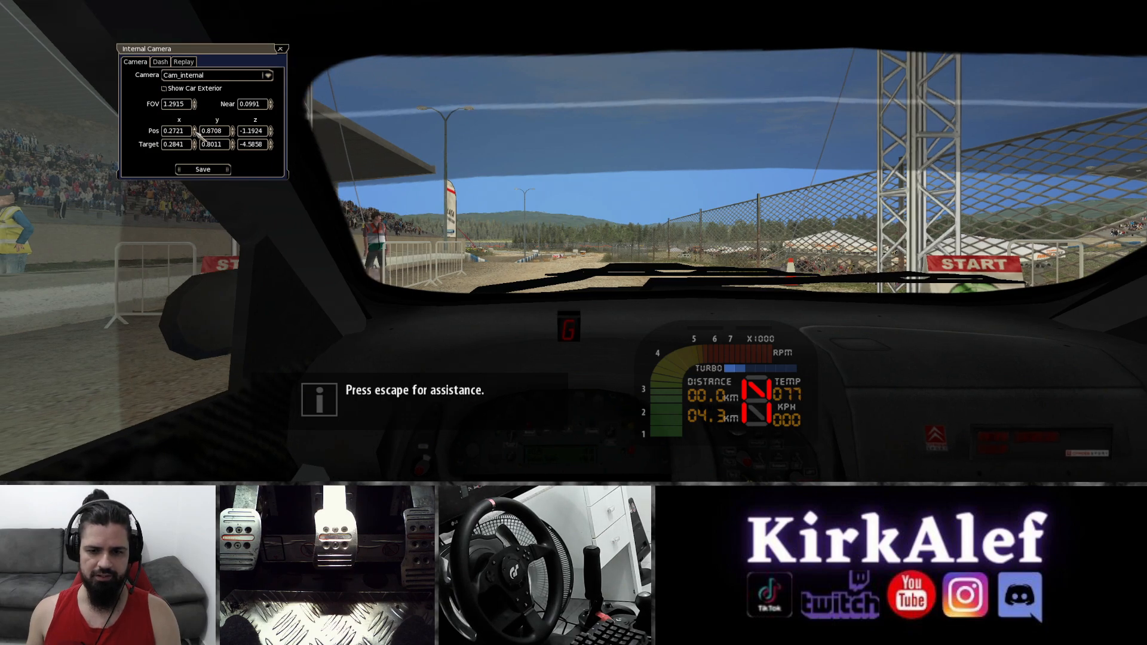
left_click(194, 142)
left_click(194, 142)
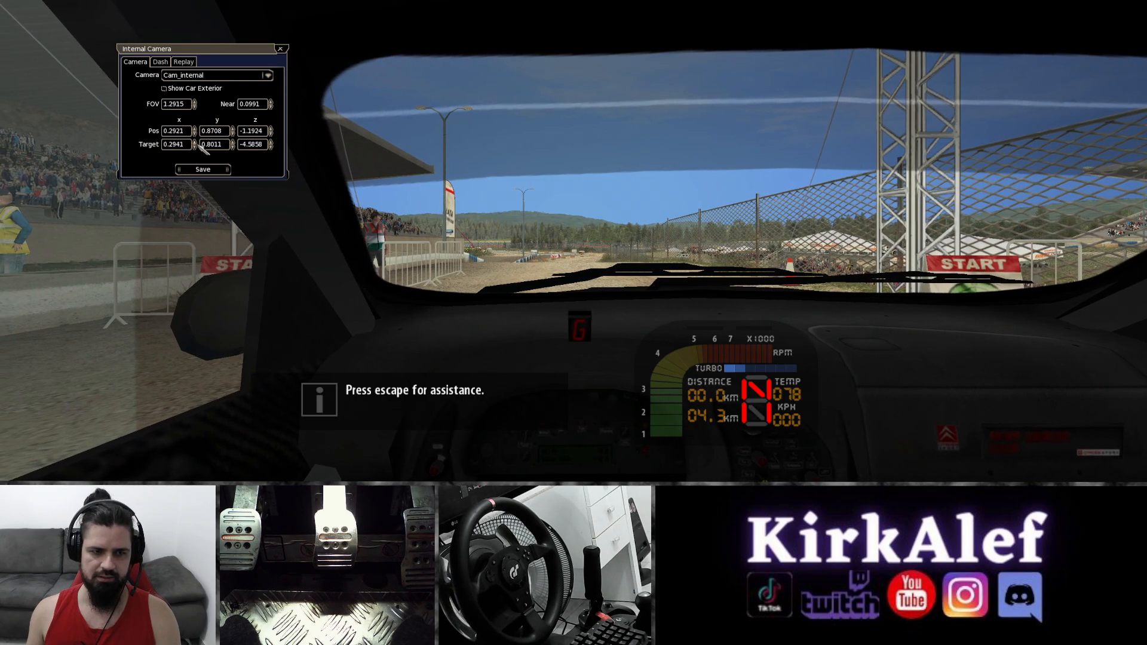
- Try lowering the camera position's y value to 0.8608 and restore it to 0.8708
left_click(232, 128)
left_click(232, 129)
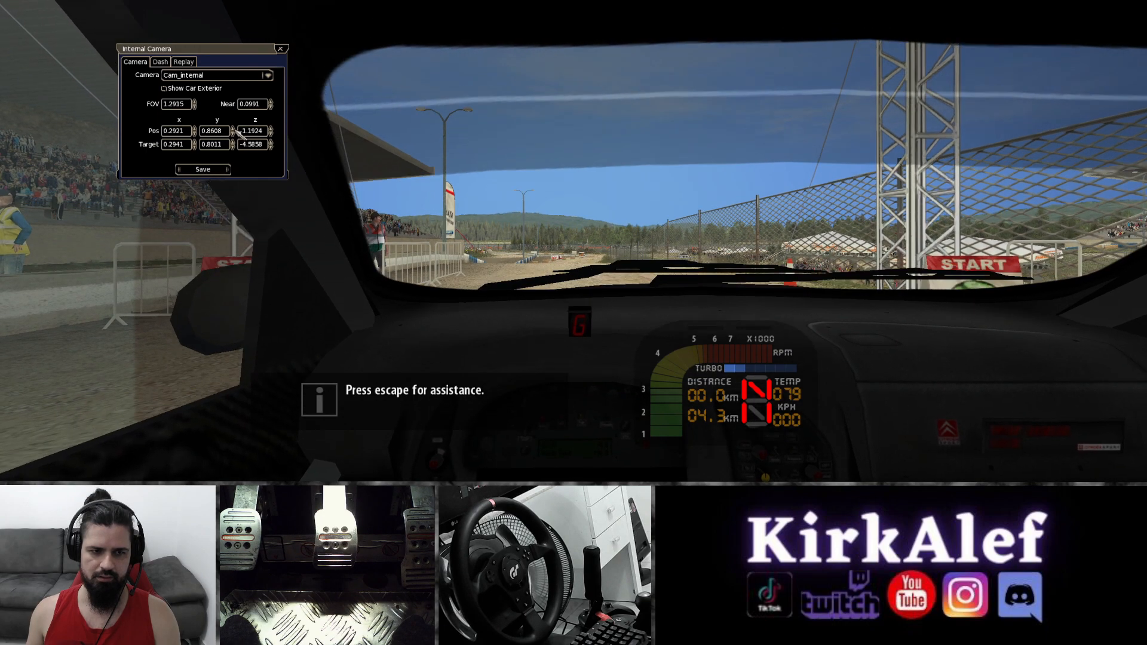
left_click(233, 129)
left_click(232, 132)
left_click(232, 132)
left_click(232, 133)
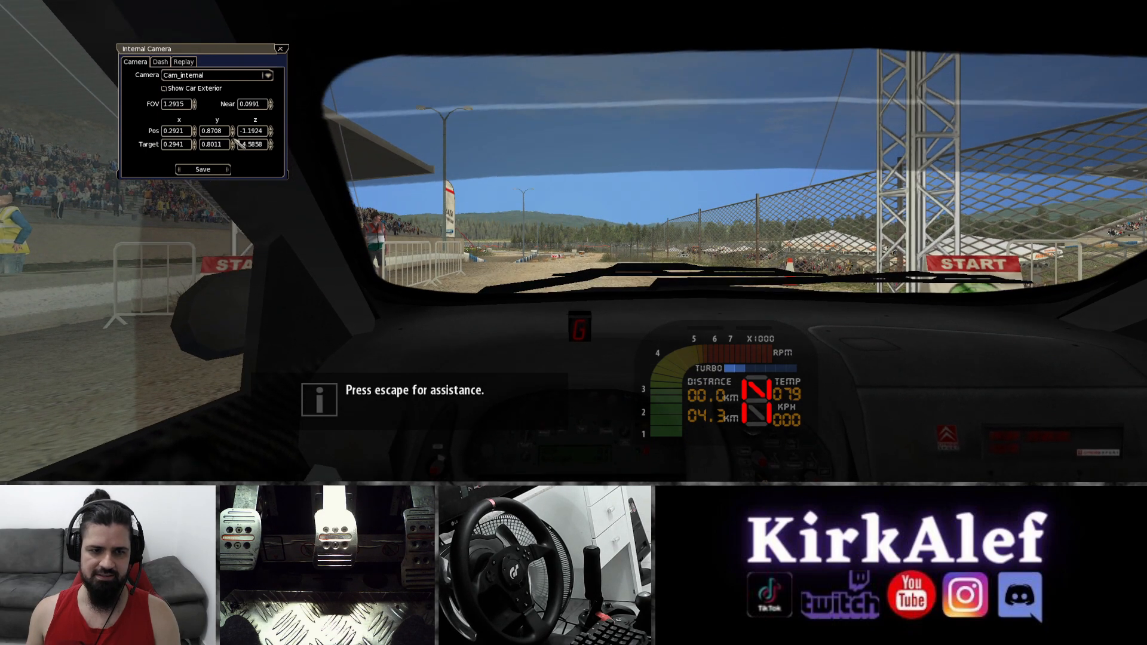
- Set the camera target's y to 0.7911 and z to -4.6258, and the camera position's z to -1.2024
left_click(232, 146)
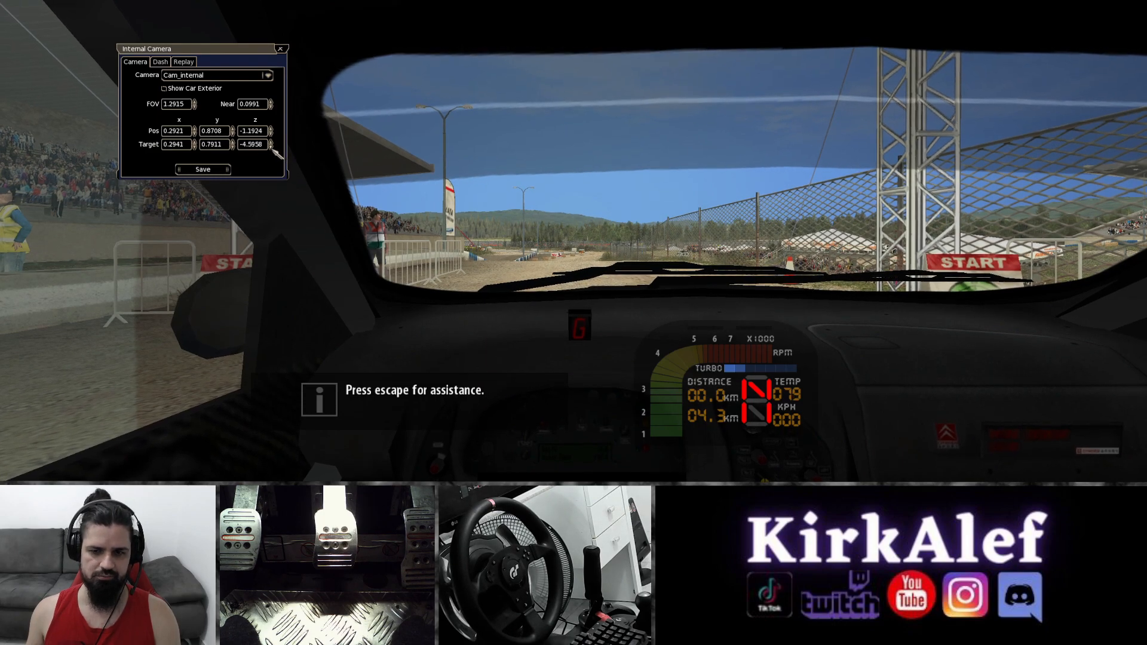
left_click(271, 129)
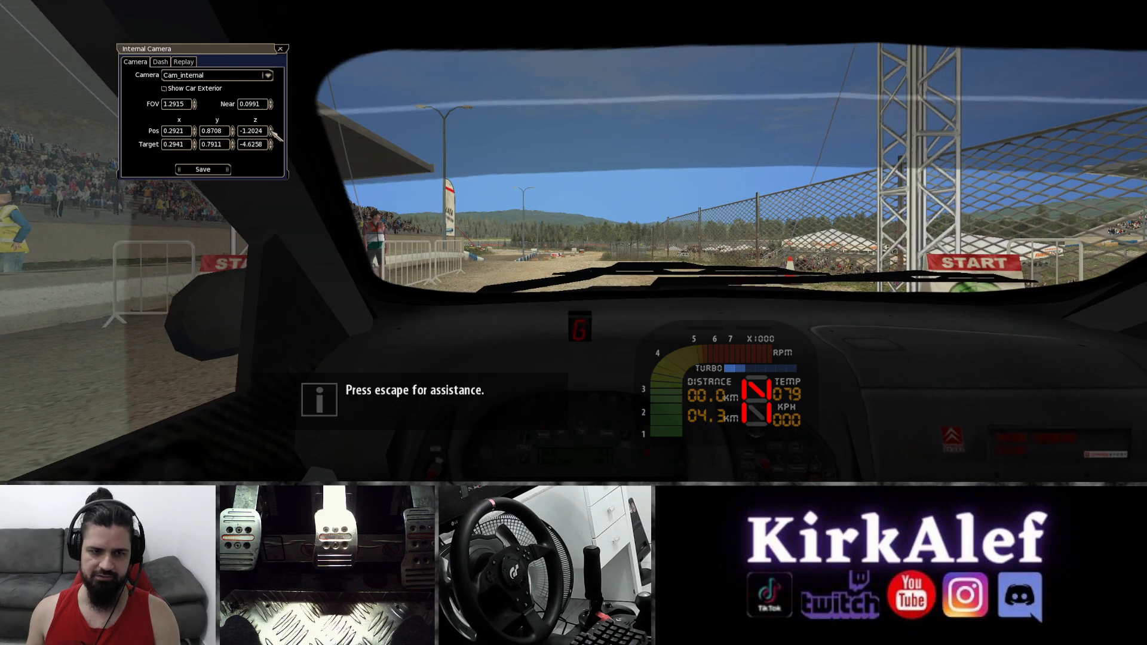
left_click(270, 129)
left_click(270, 128)
left_click(271, 128)
left_click(271, 129)
left_click_drag(270, 128, 273, 136)
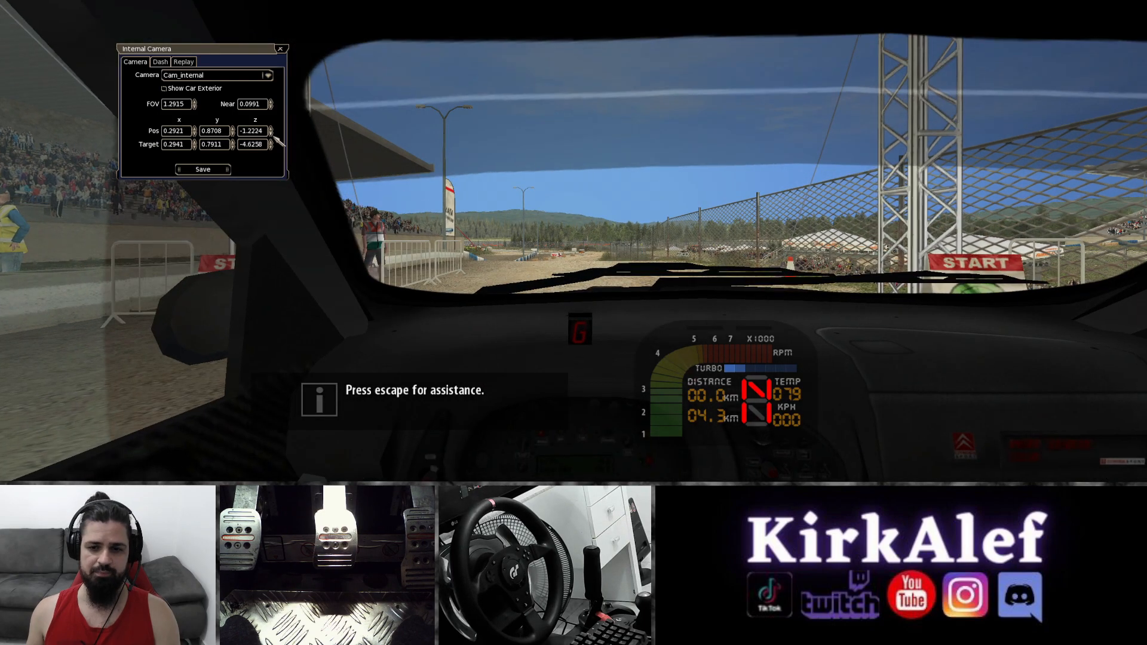
left_click(271, 129)
left_click(270, 128)
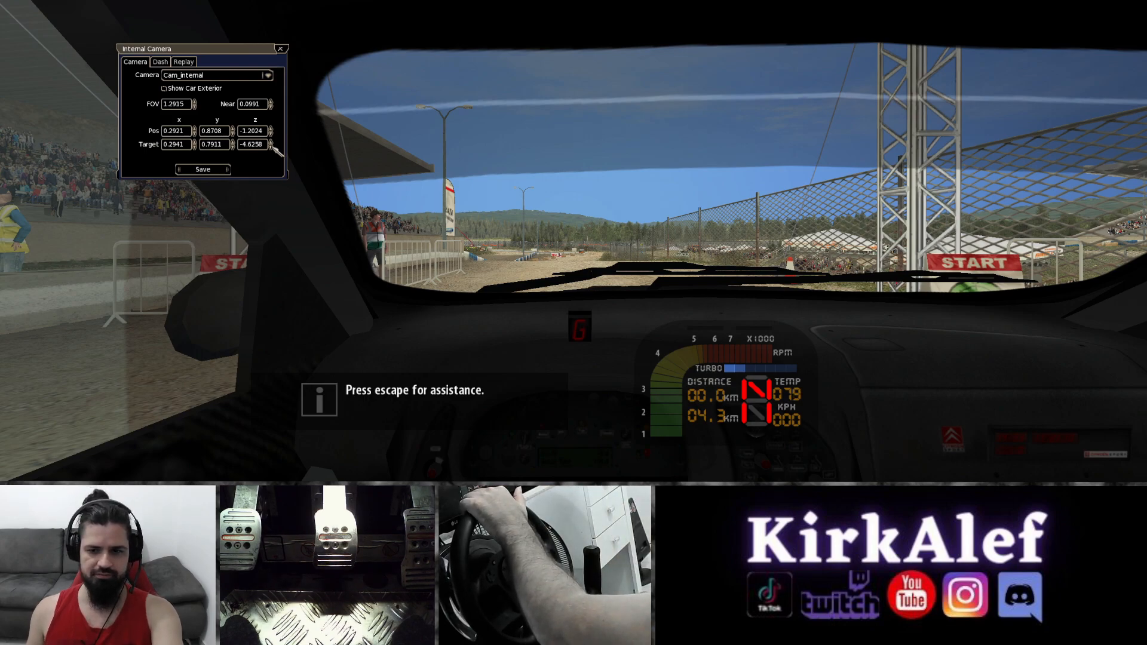
- Save the internal camera settings and close the Internal Camera window
left_click(226, 169)
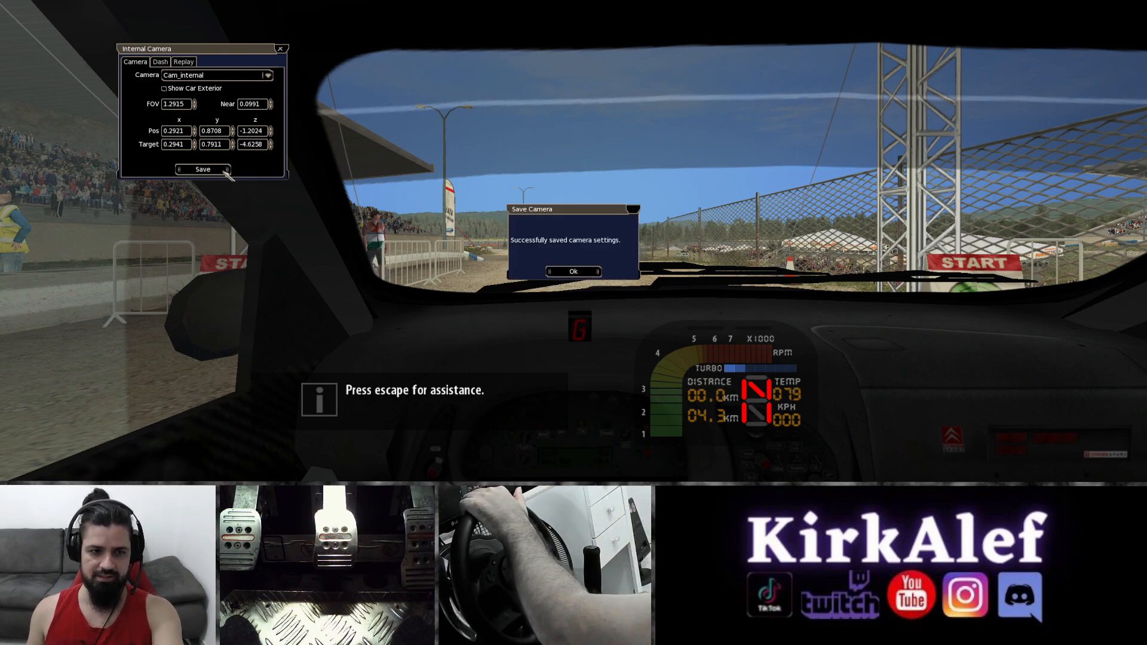
left_click(574, 272)
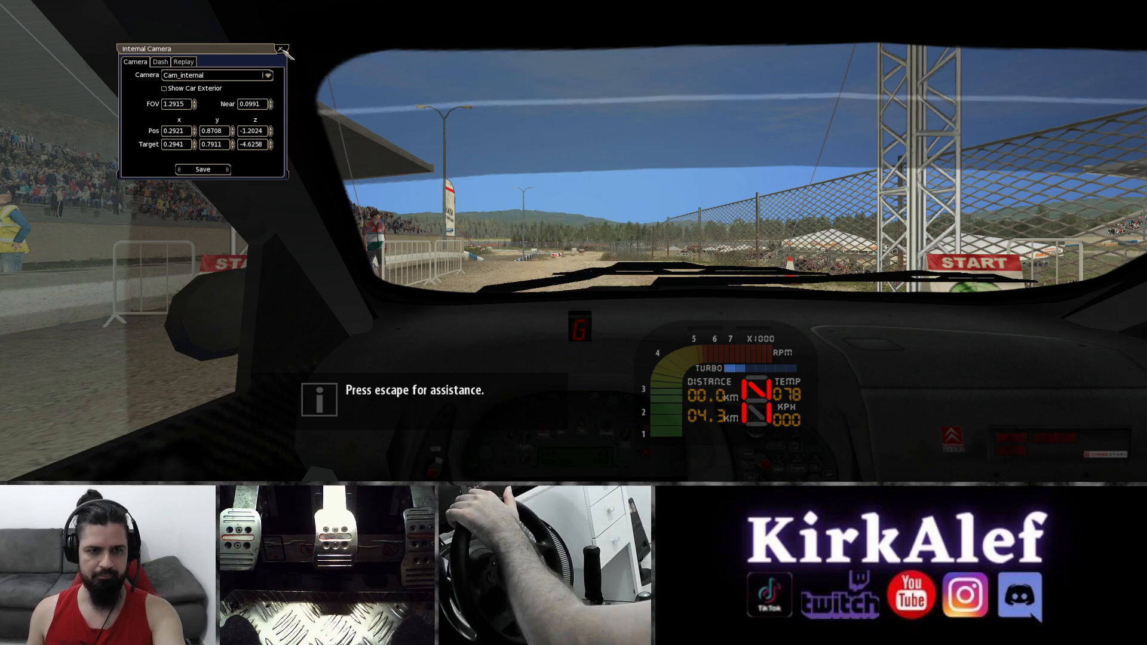
left_click(281, 49)
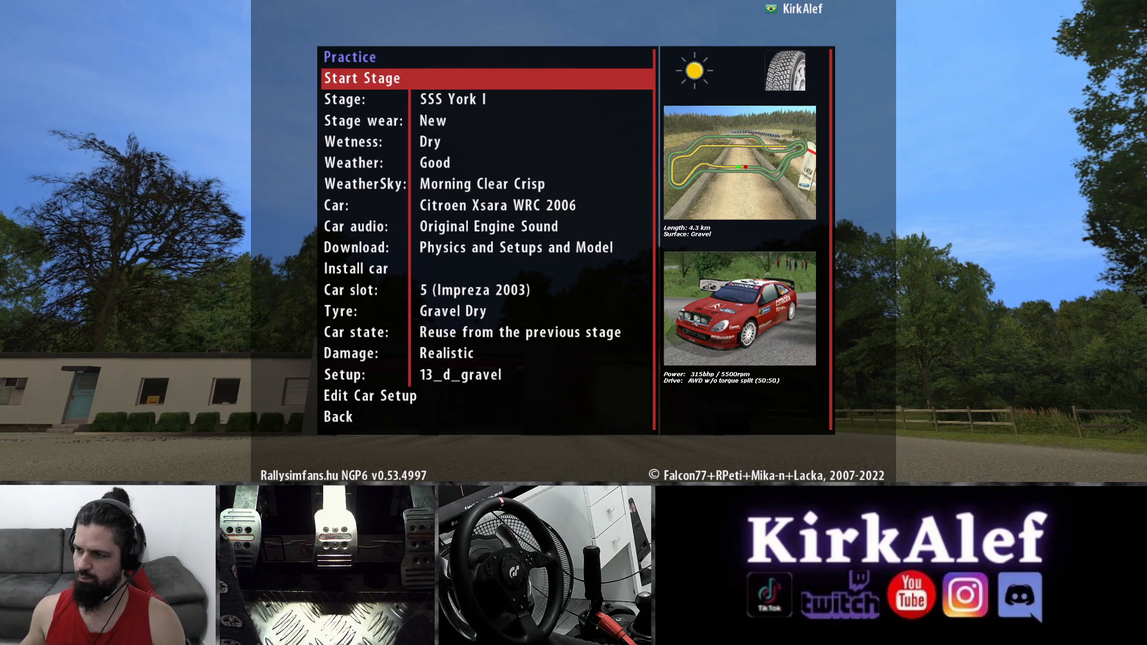
- Leave the Practice setup and open the Online Rally list
key("Escape")
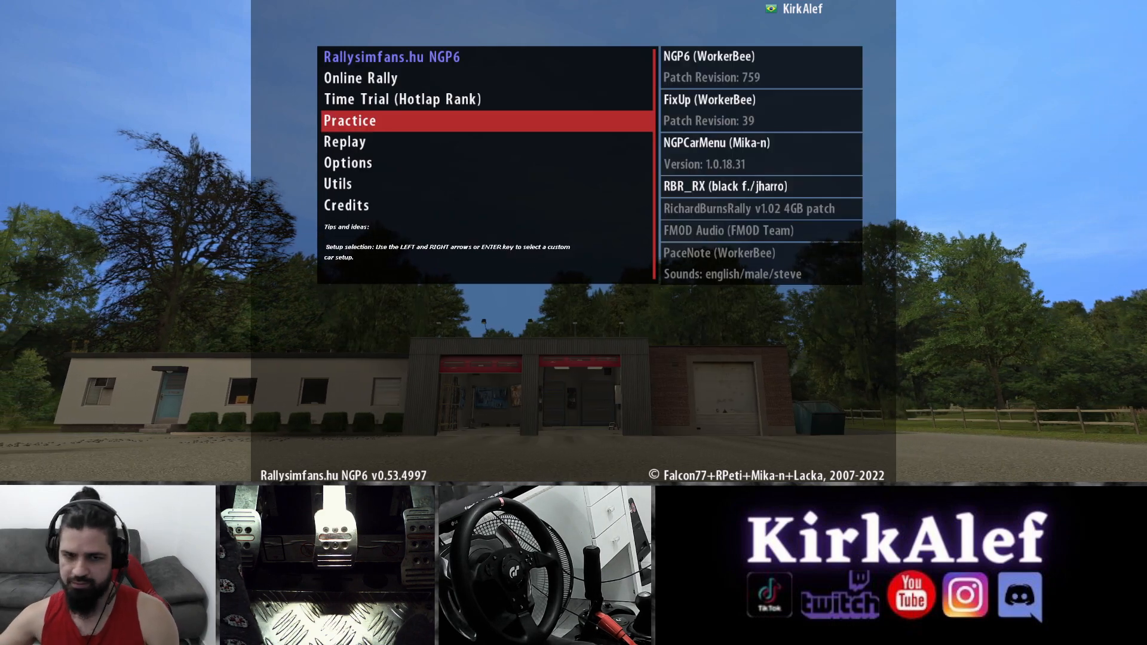
key("Up")
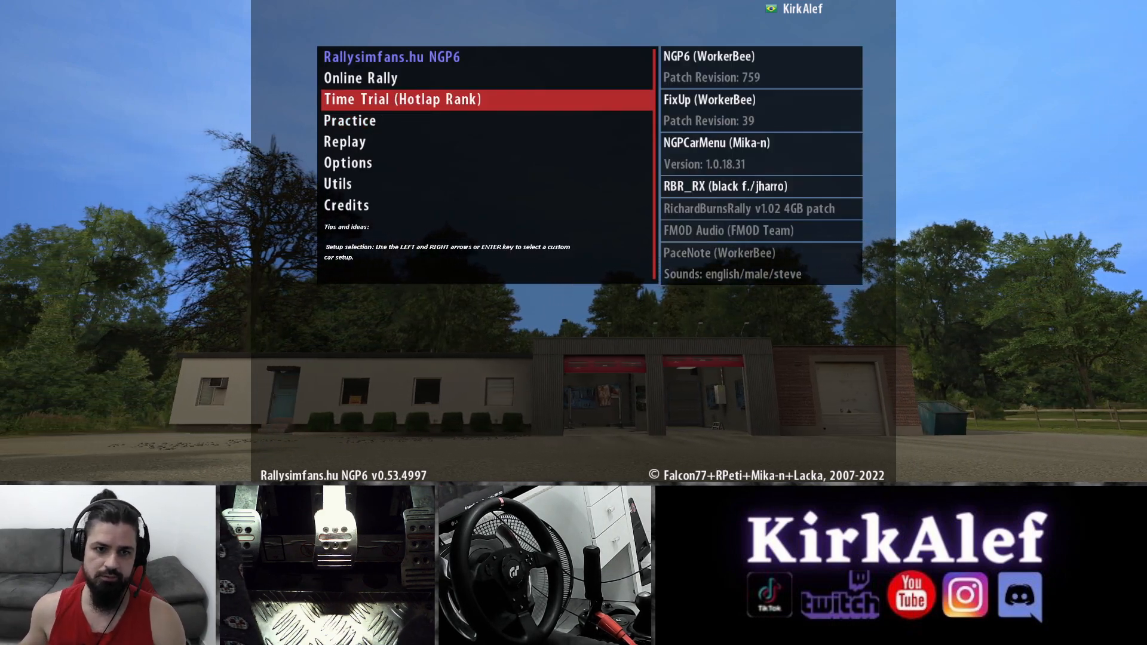
key("Up")
key("Return")
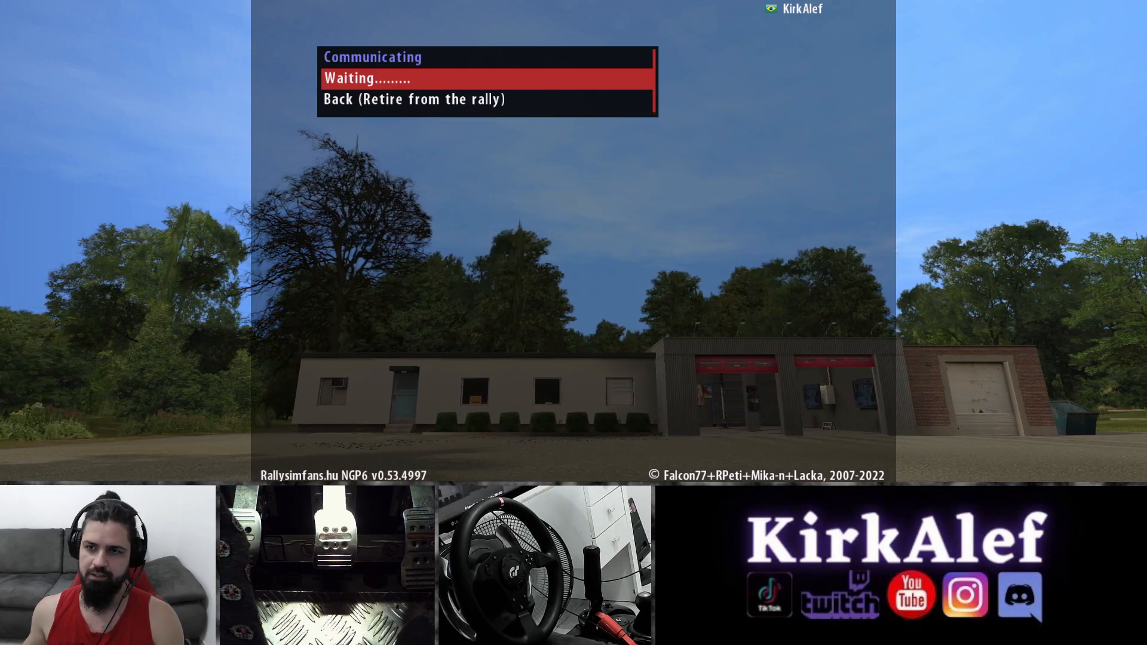
- Find NoSundayDriving Rally among the online rallies and highlight it
key("Up")
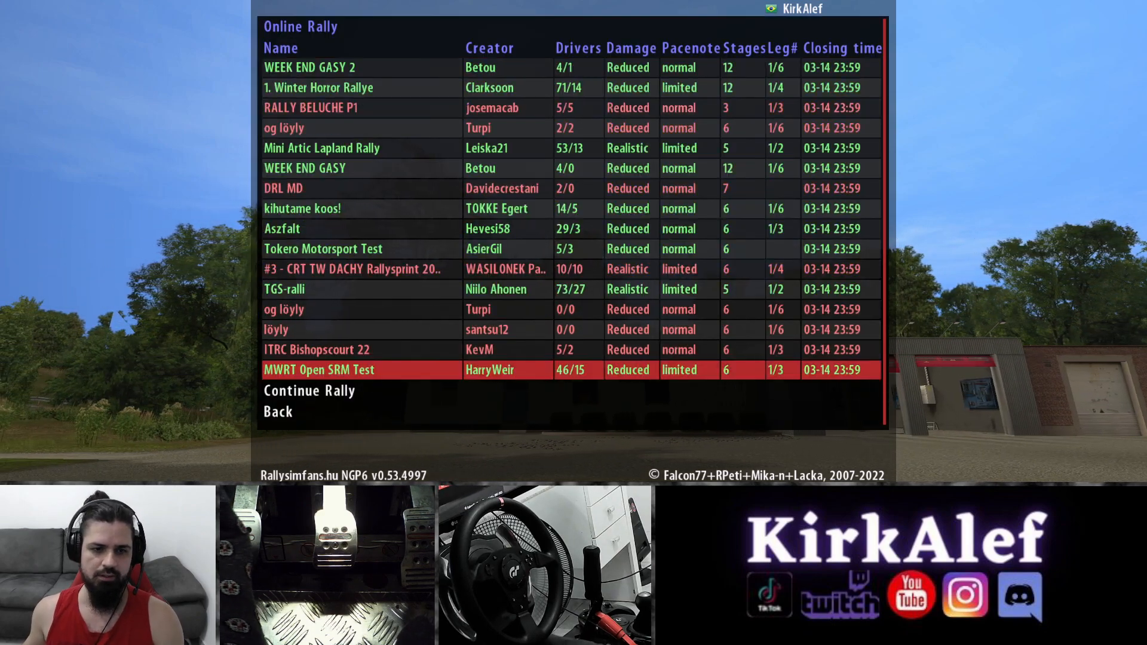
key("Up")
key("Up")
key("Up")
key("Up")
key("Up")
key("Up")
key("Up")
key("Up")
key("Up")
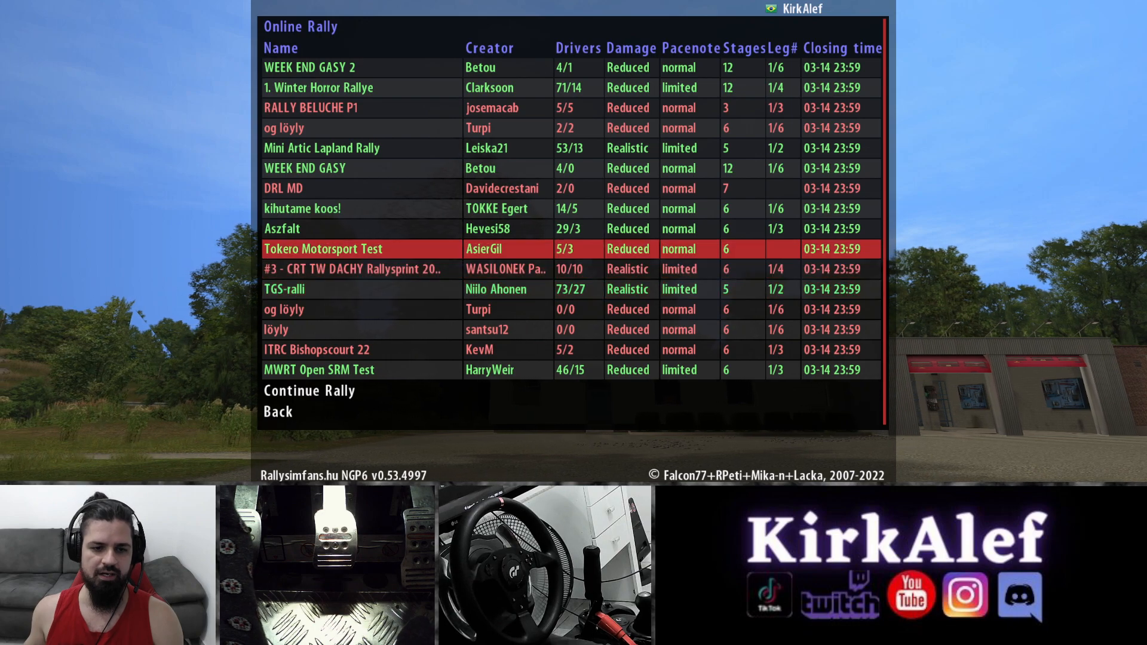
key("Up")
key("Up")
key("Up")
key("Up")
key("Up")
key("Up")
key("Up")
key("Up")
key("Up")
key("Up")
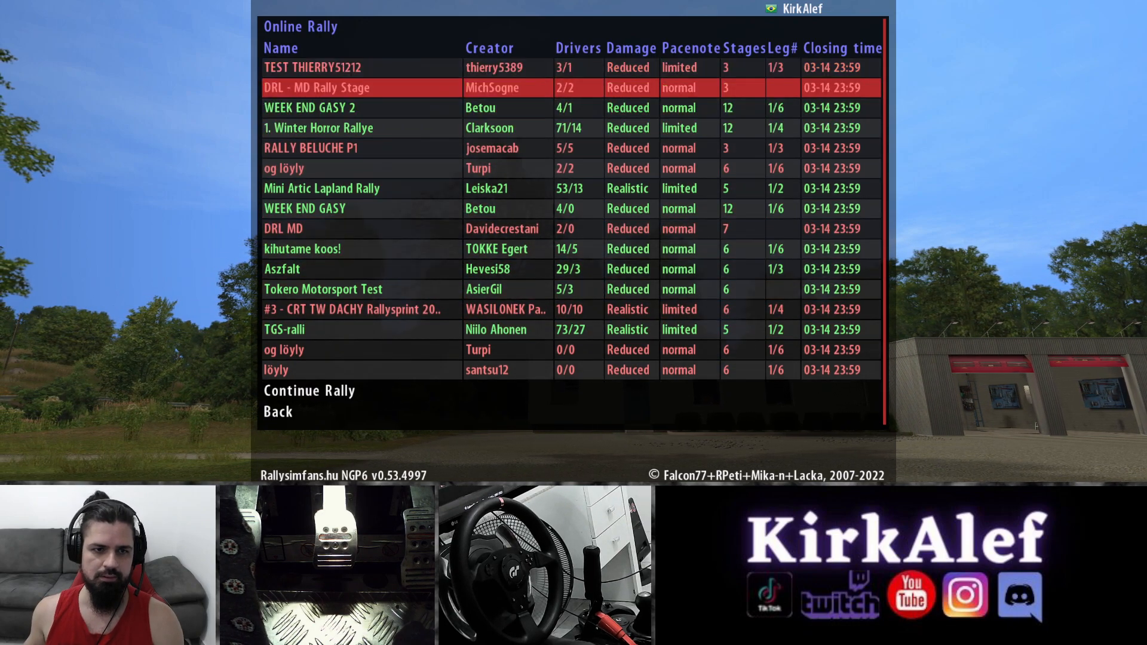
key("Up")
key("Up")
key("Up")
key("Up")
key("Up")
key("Up")
key("Up")
key("Up")
key("Up")
key("Up")
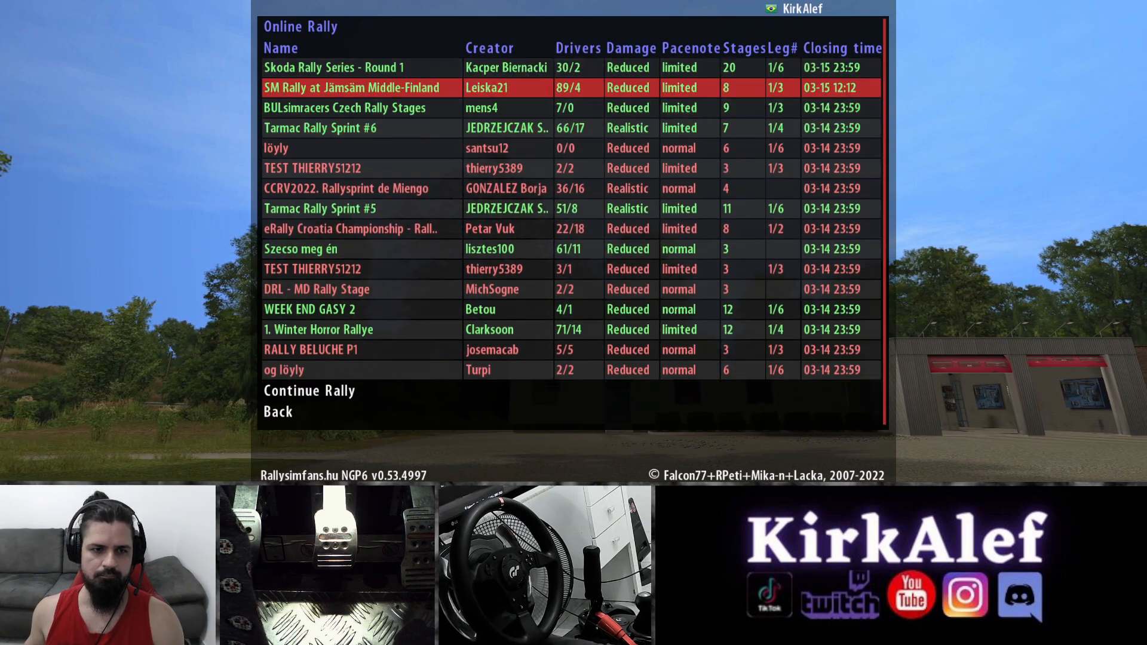
key("Up")
key("Up")
key("Up")
key("Up")
key("Up")
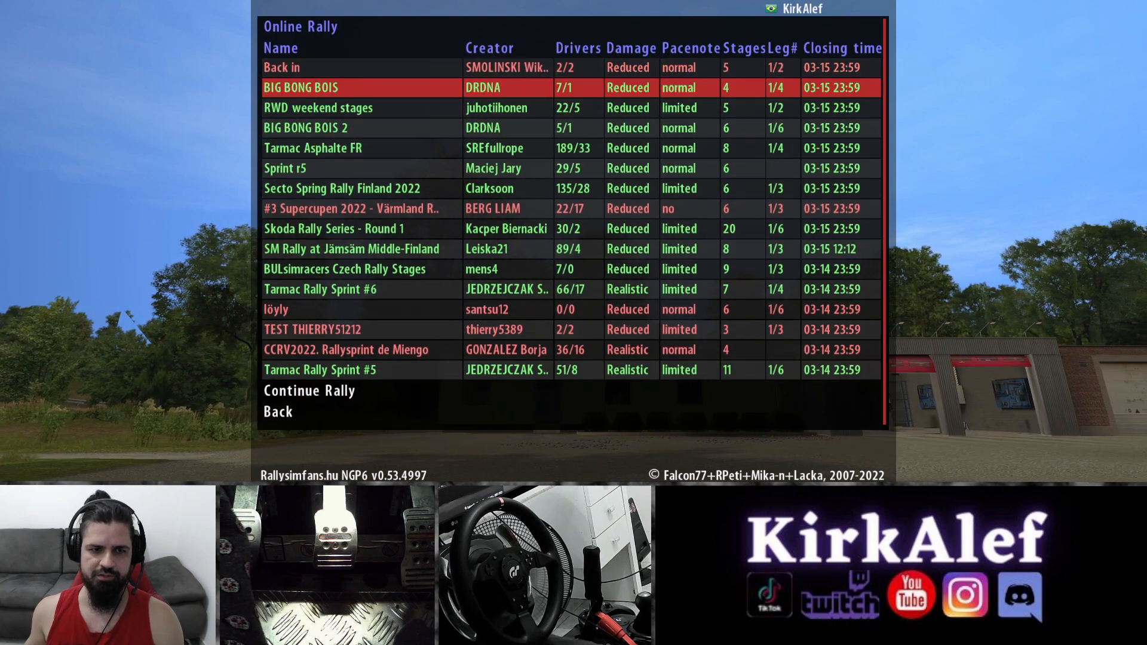
key("Up")
key("Up")
key("Up")
key("Up")
key("Up")
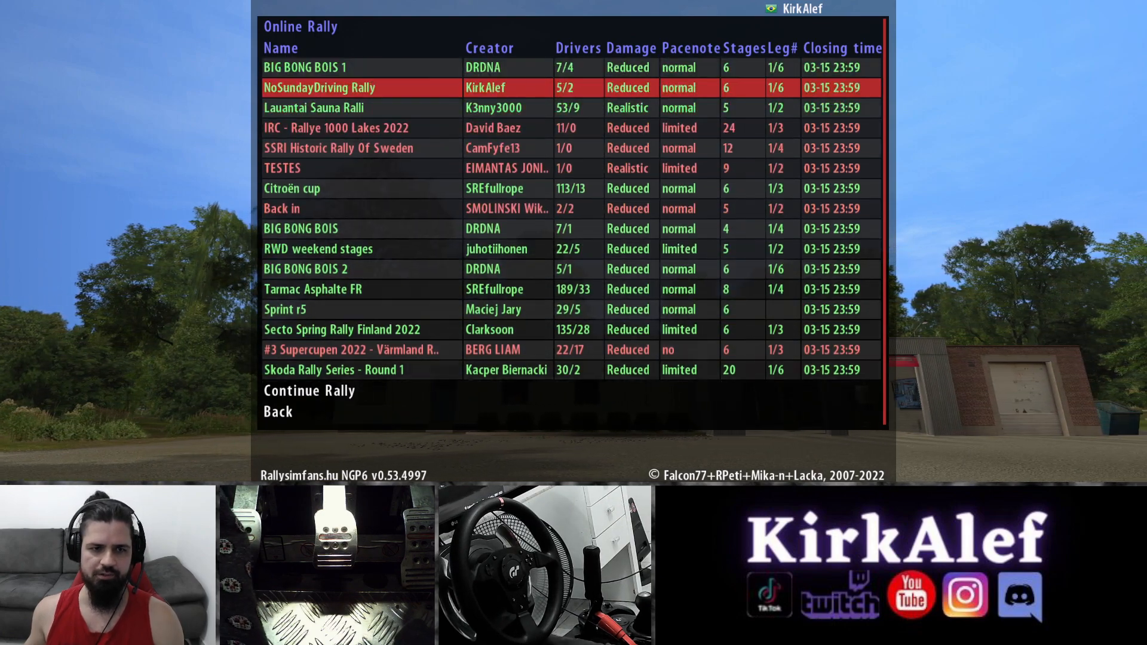
key("Up")
key("Down")
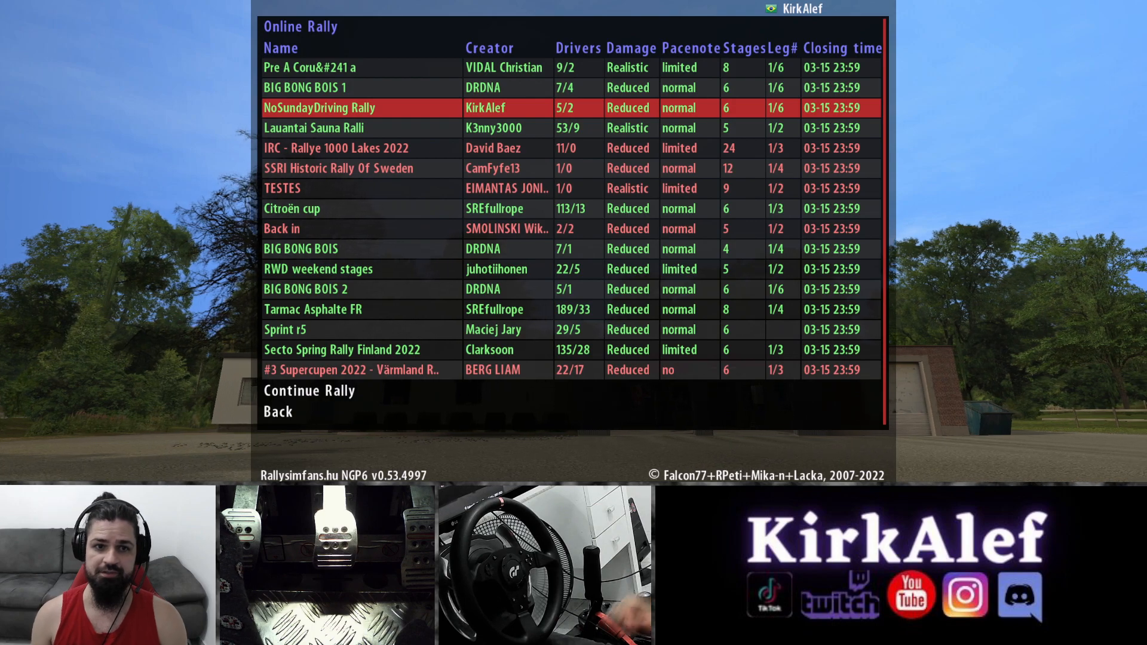